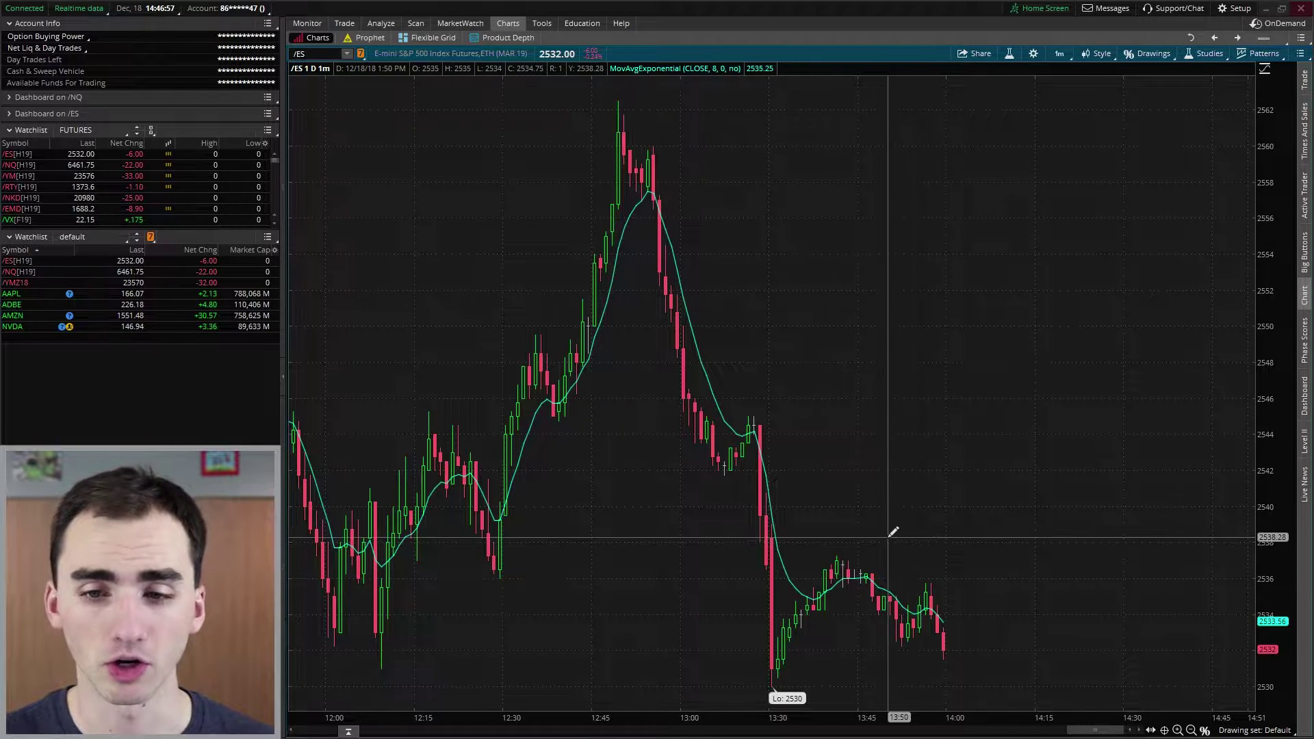
Start placing a price level from the chart's quick-actions menu, then cancel it
{"action": "right_click", "coordinate": [884, 542]}
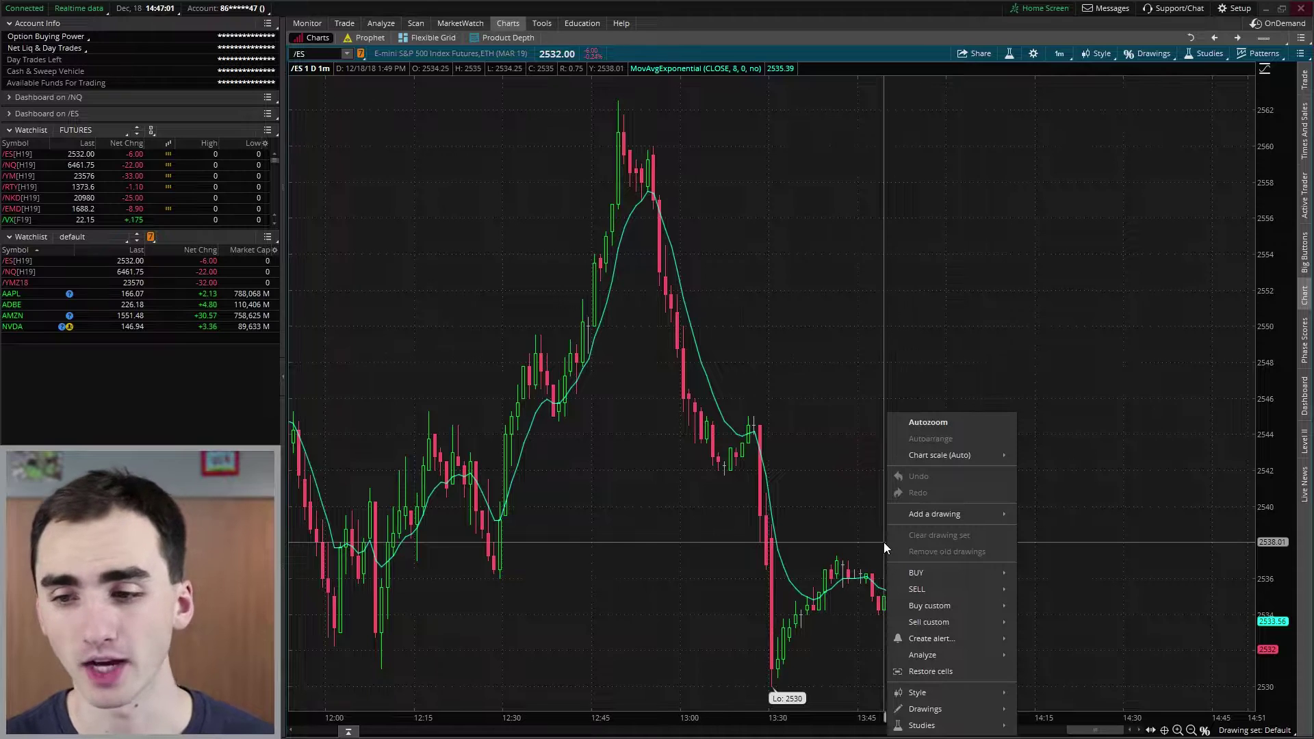
{"action": "left_click", "coordinate": [861, 537]}
{"action": "right_click", "coordinate": [861, 538]}
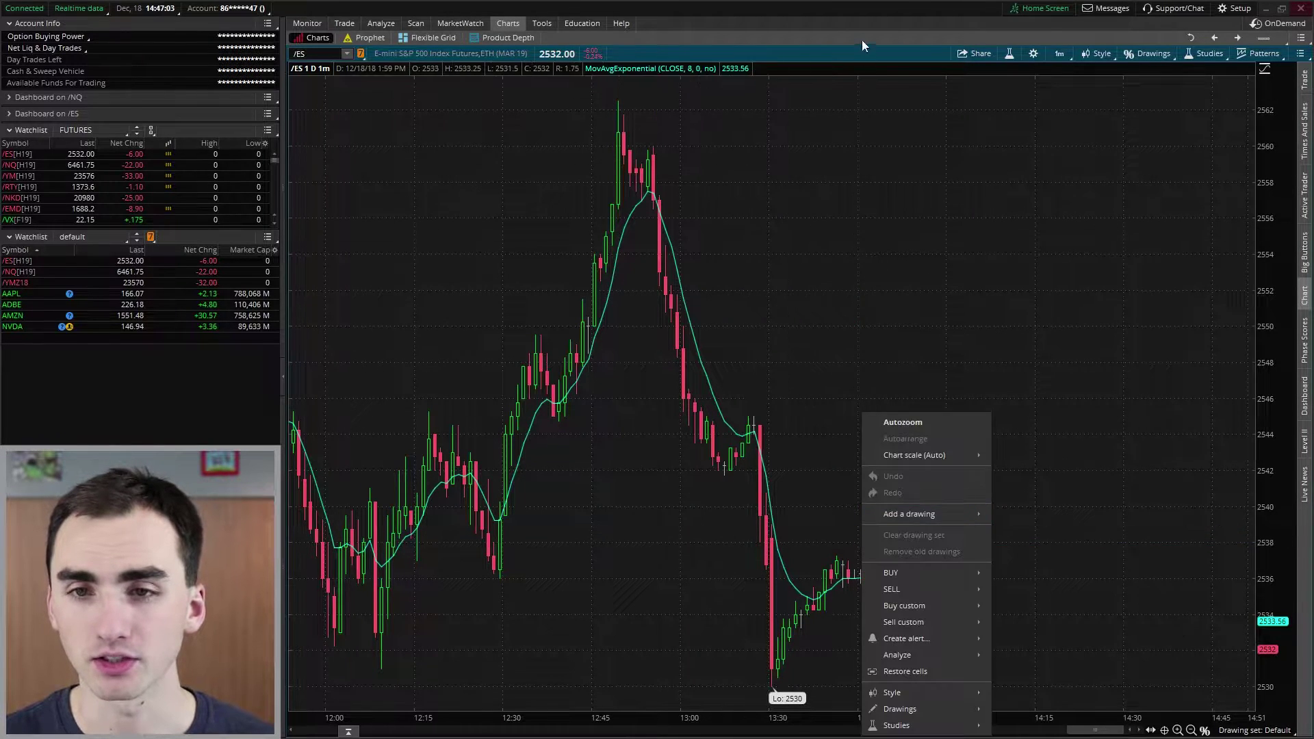
{"action": "key", "text": "Escape"}
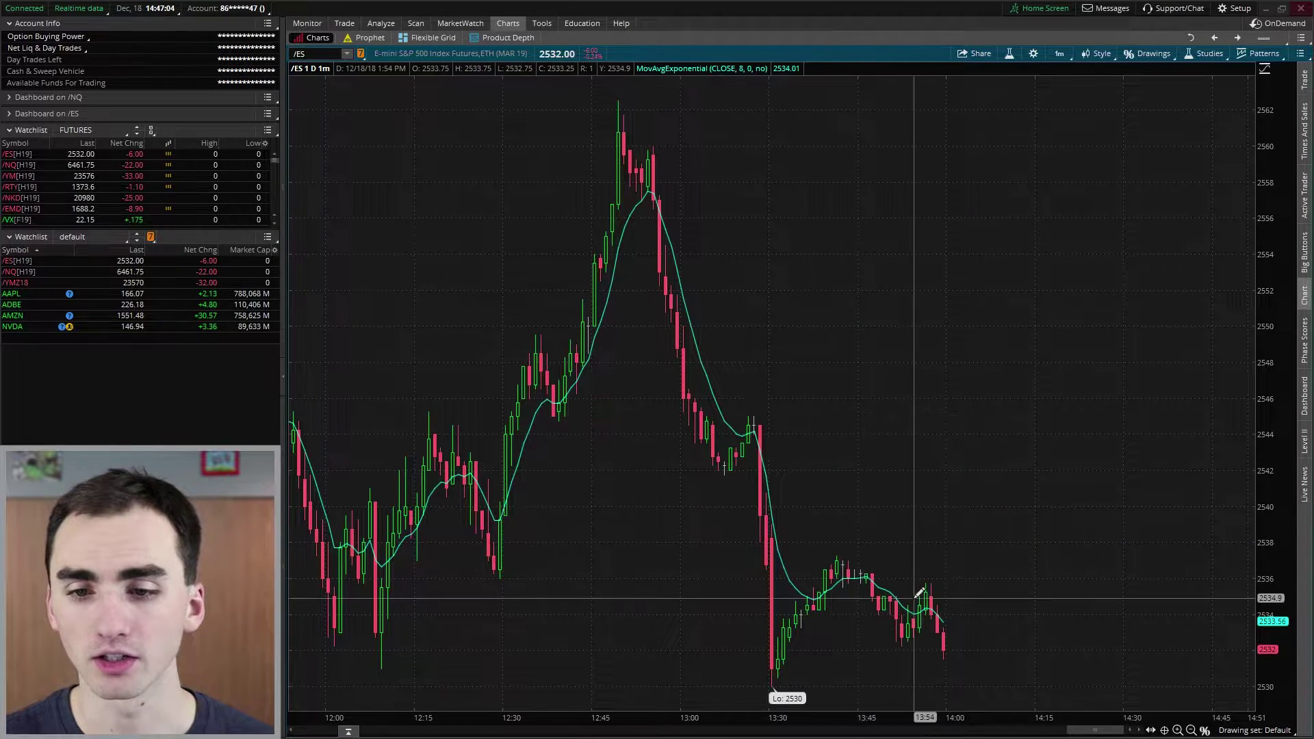
Draft a single /ESH19 price alert triggering at or above 2538.25
{"action": "right_click", "coordinate": [876, 542]}
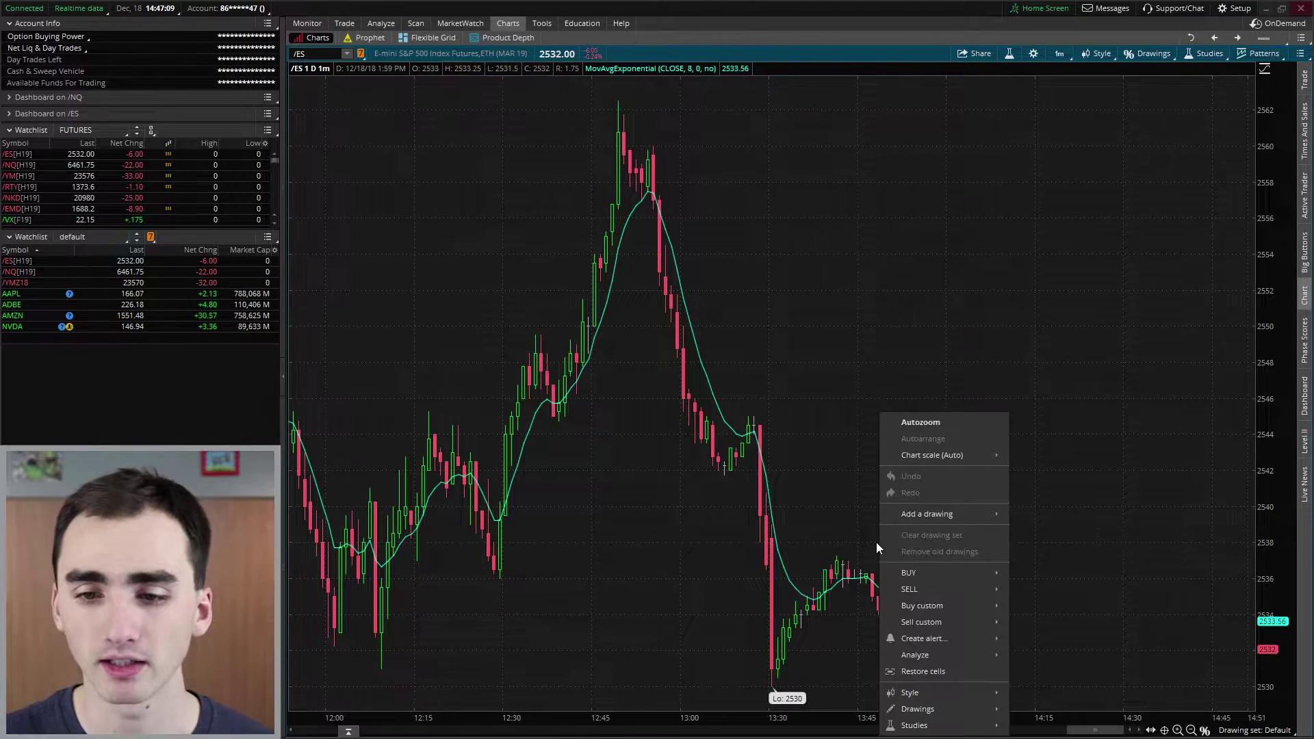
{"action": "mouse_move", "coordinate": [950, 638]}
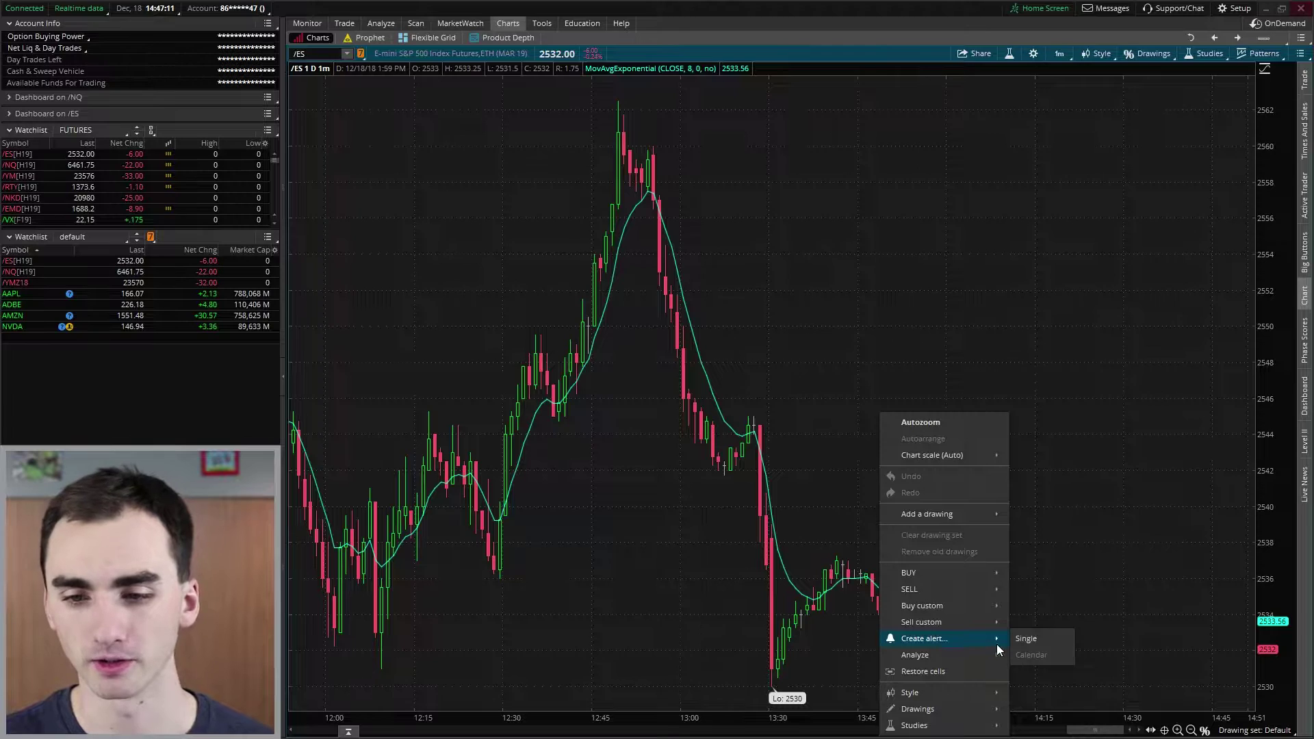
{"action": "left_click", "coordinate": [1023, 639]}
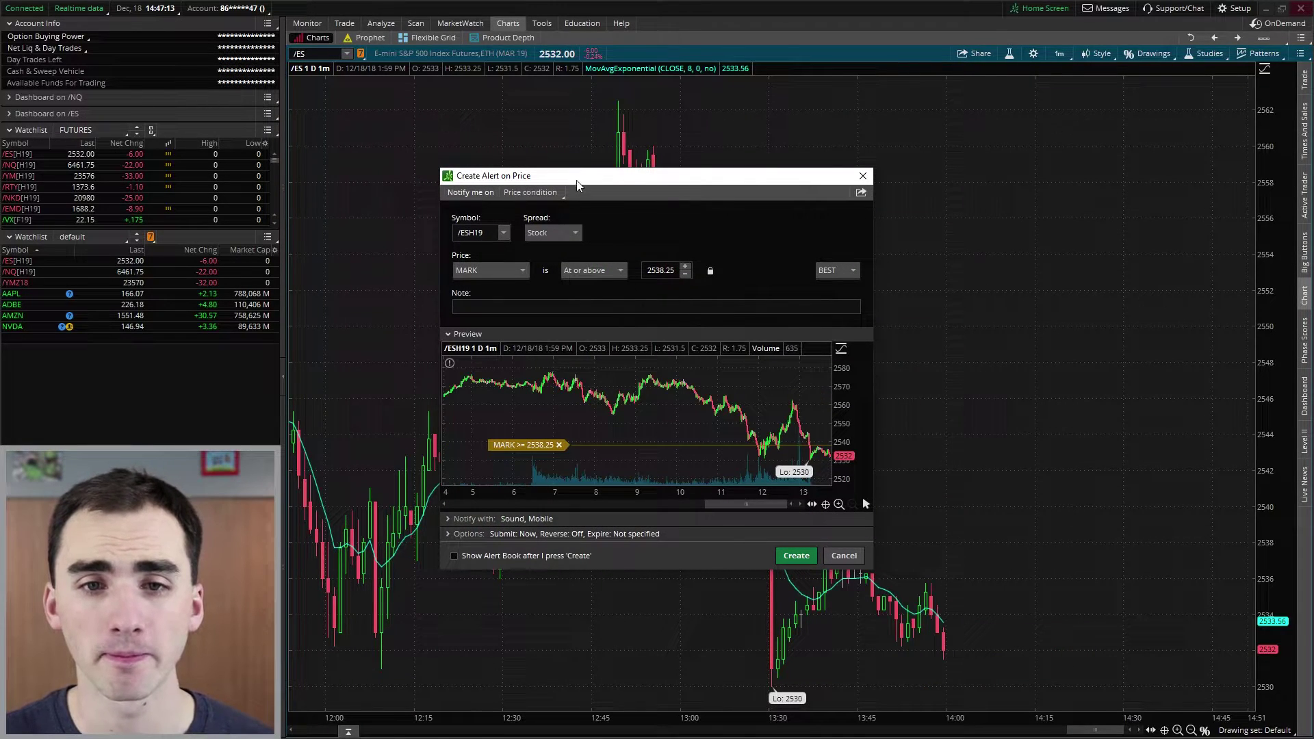
{"action": "left_click_drag", "start_coordinate": [576, 185], "coordinate": [549, 183]}
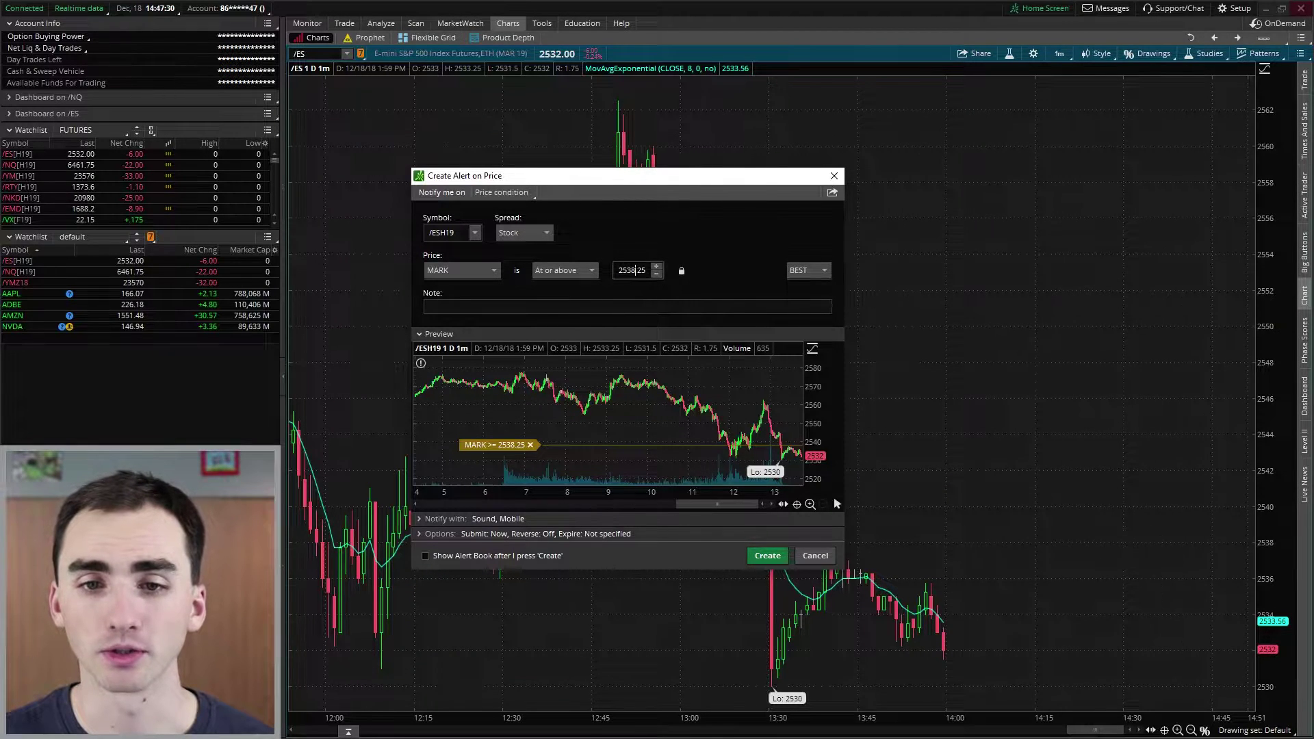
{"action": "key", "text": "Tab"}
{"action": "left_click", "coordinate": [572, 277]}
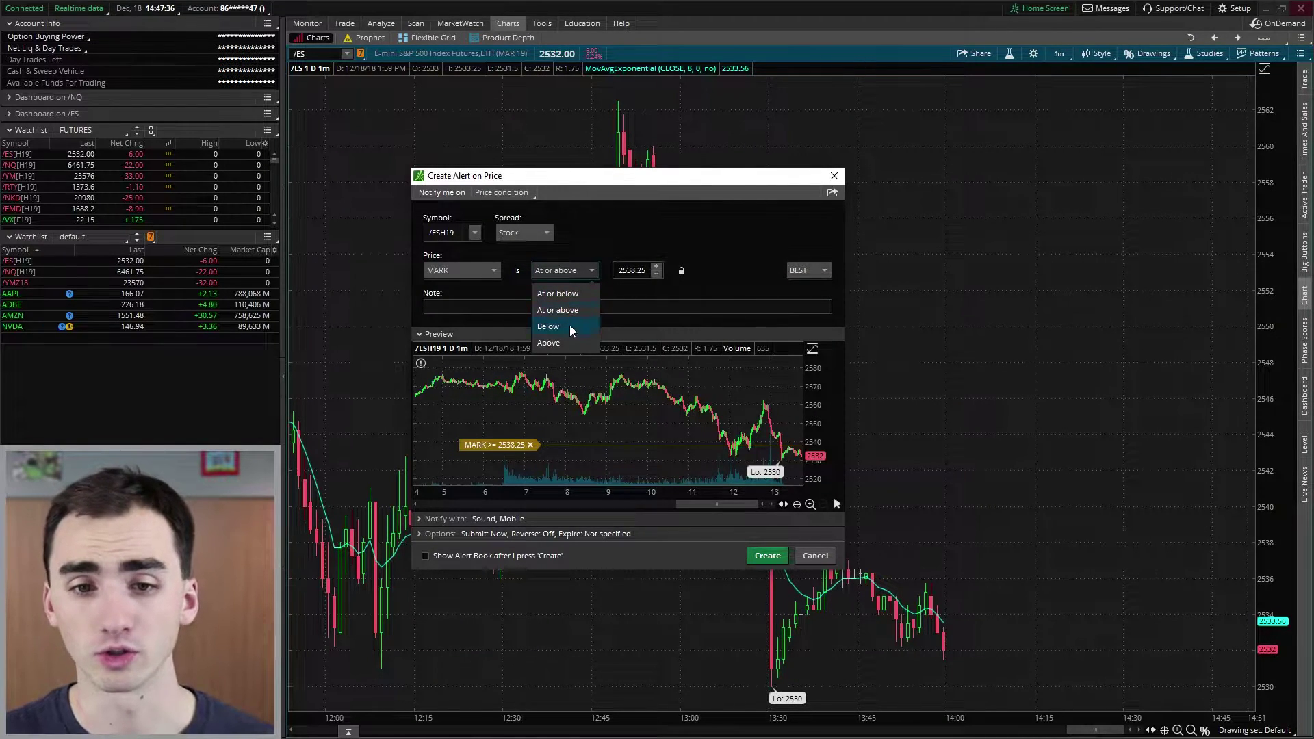
{"action": "left_click", "coordinate": [576, 274]}
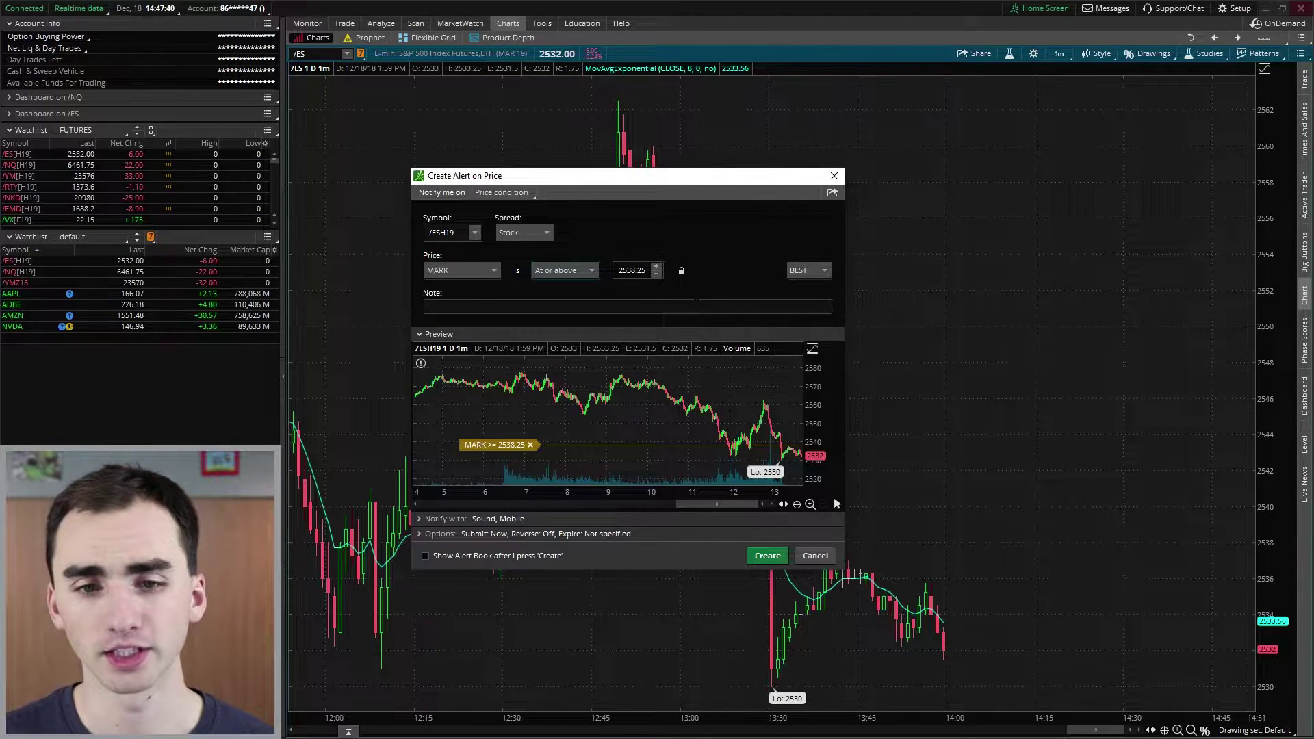
{"action": "left_click_drag", "start_coordinate": [698, 176], "coordinate": [705, 108]}
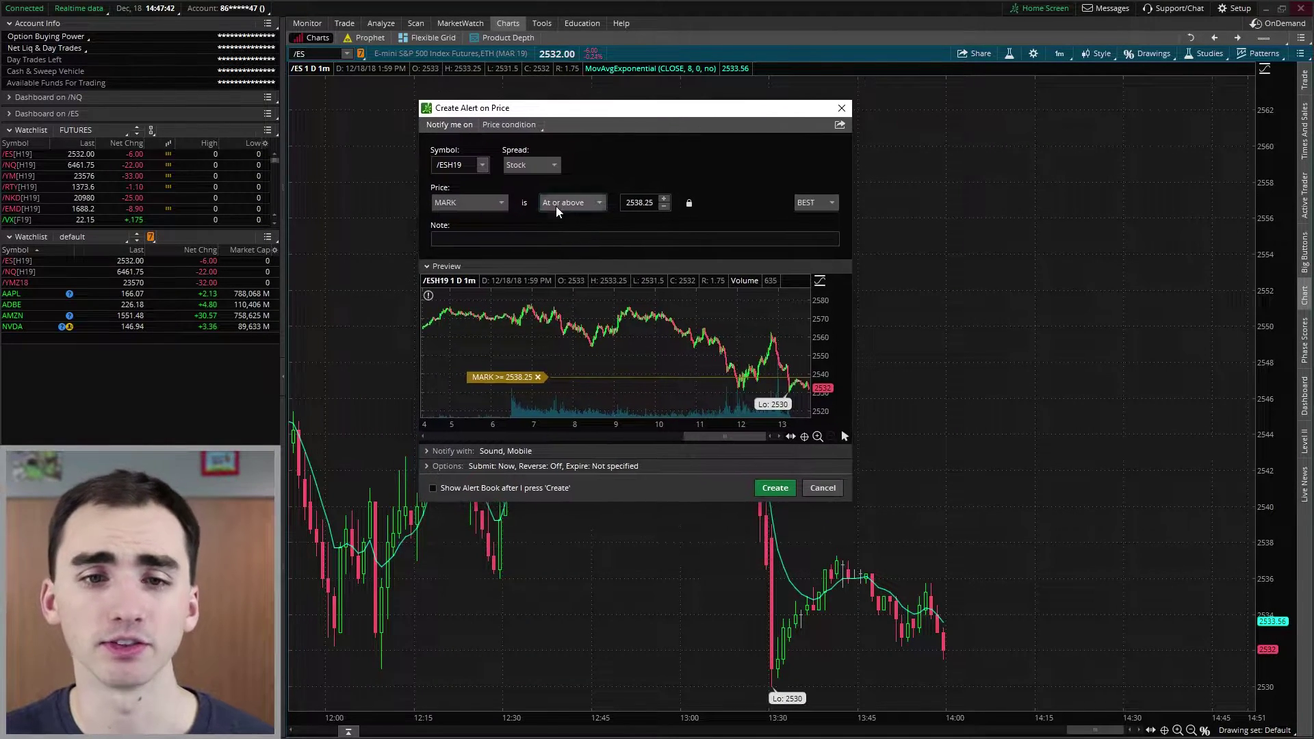
{"action": "left_click", "coordinate": [460, 454]}
Review the Bell sound and mobile push settings, then create the MARK >= 2538.25 alert
{"action": "scroll", "coordinate": [553, 446], "scroll_direction": "down", "scroll_amount": 3}
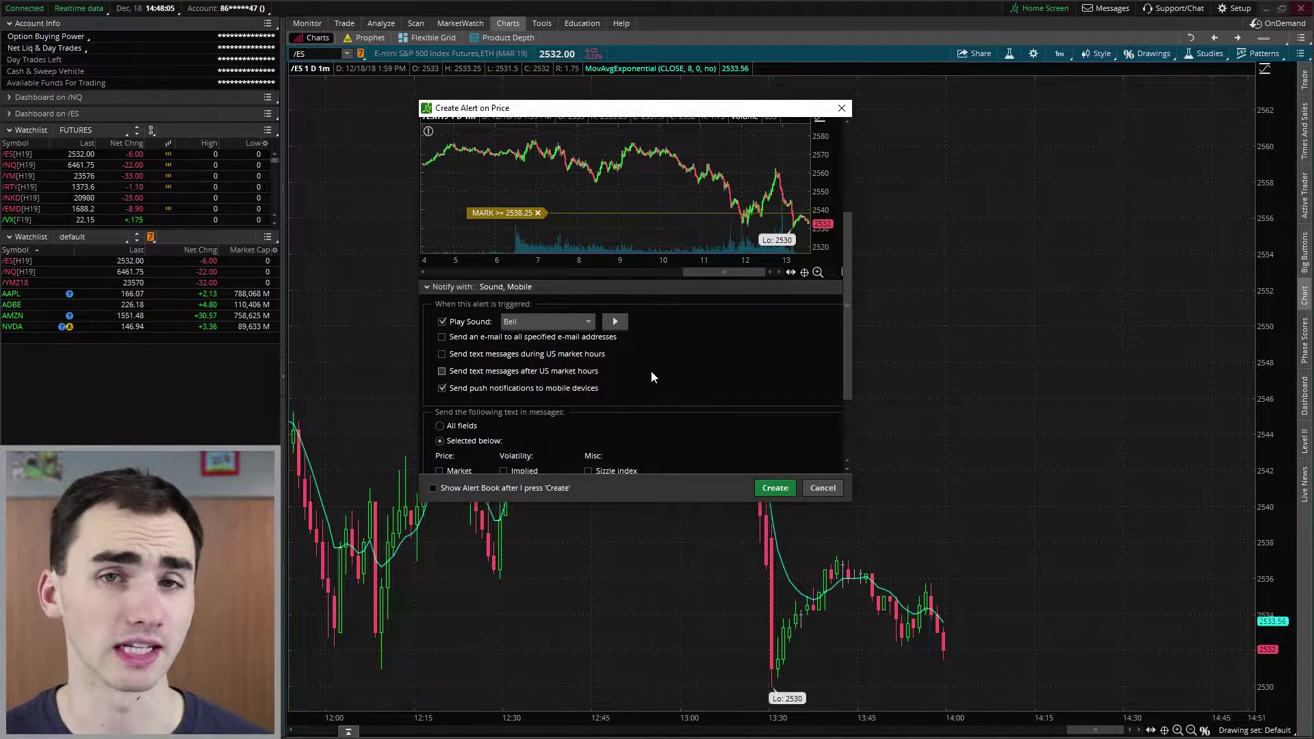
{"action": "scroll", "coordinate": [651, 371], "scroll_direction": "down", "scroll_amount": 3}
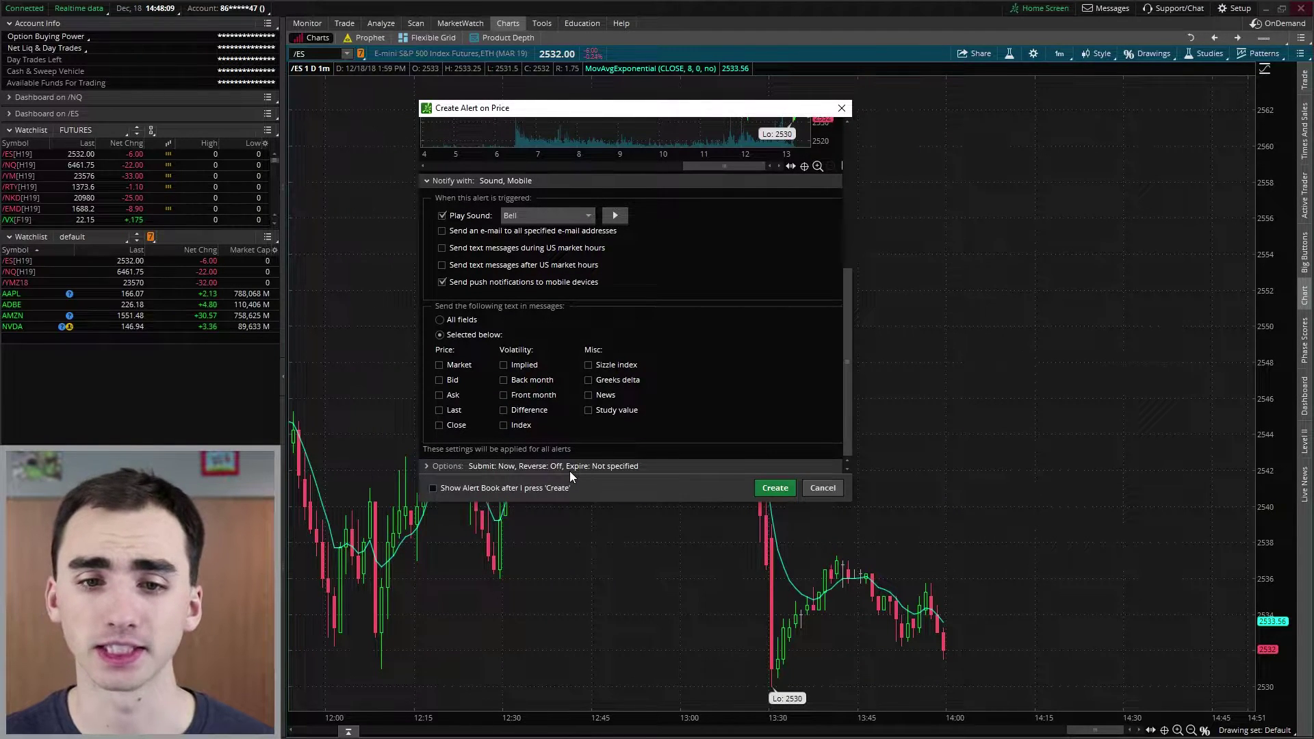
{"action": "left_click", "coordinate": [464, 465]}
{"action": "scroll", "coordinate": [587, 467], "scroll_direction": "down", "scroll_amount": 6}
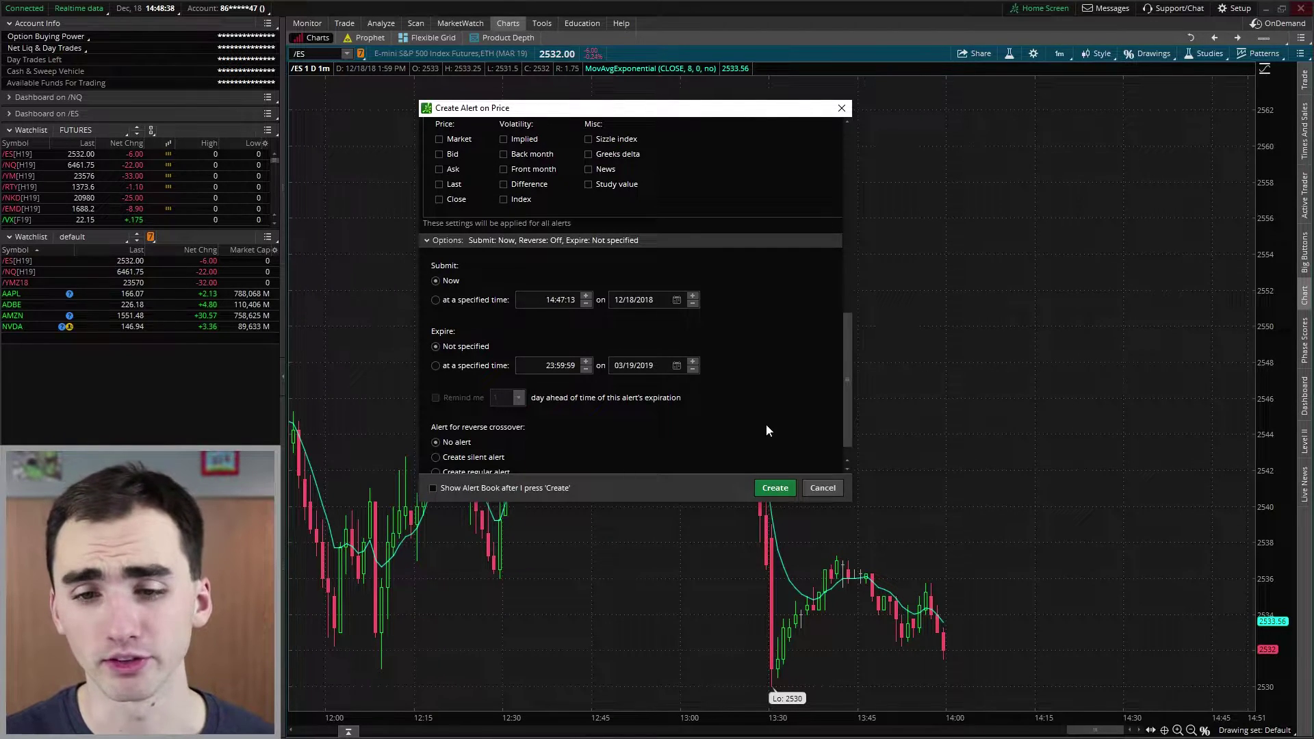
{"action": "left_click", "coordinate": [783, 488]}
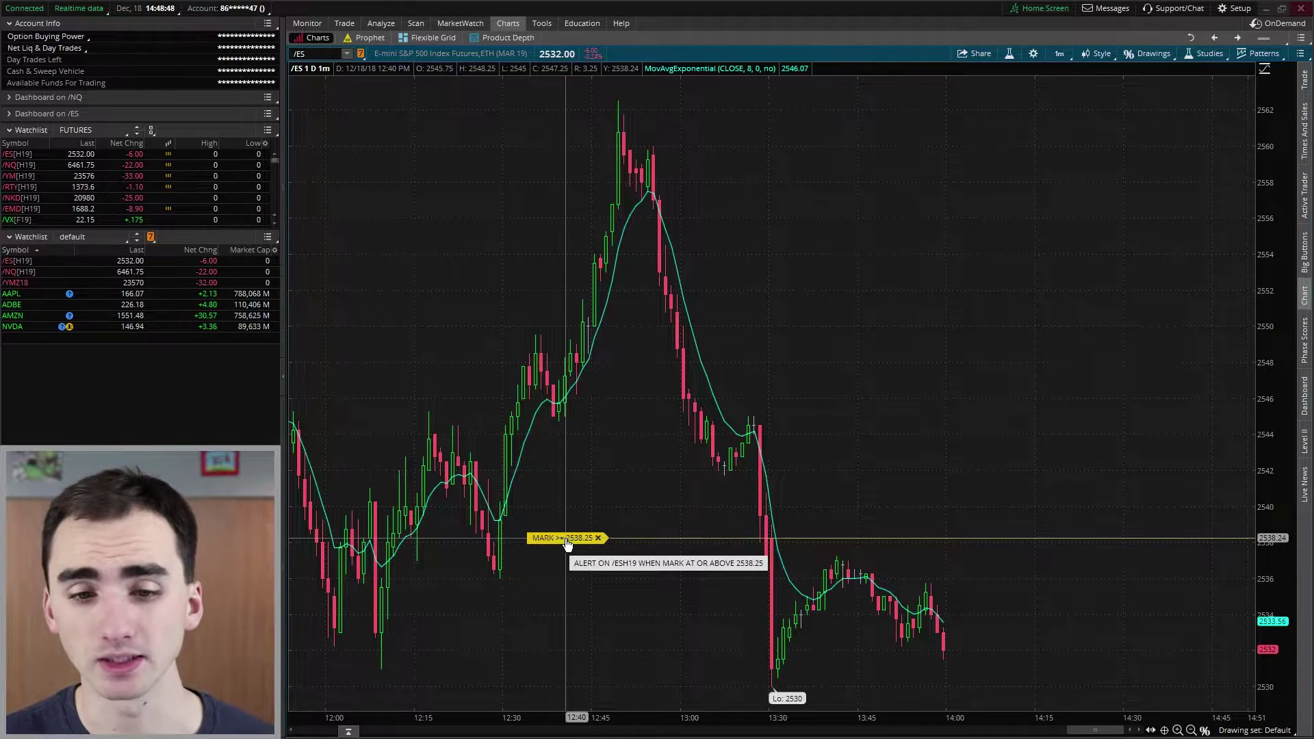
Raise the alert to 2543.50, confirm the replacement, then cancel the alert
{"action": "left_click_drag", "start_coordinate": [566, 543], "coordinate": [581, 446]}
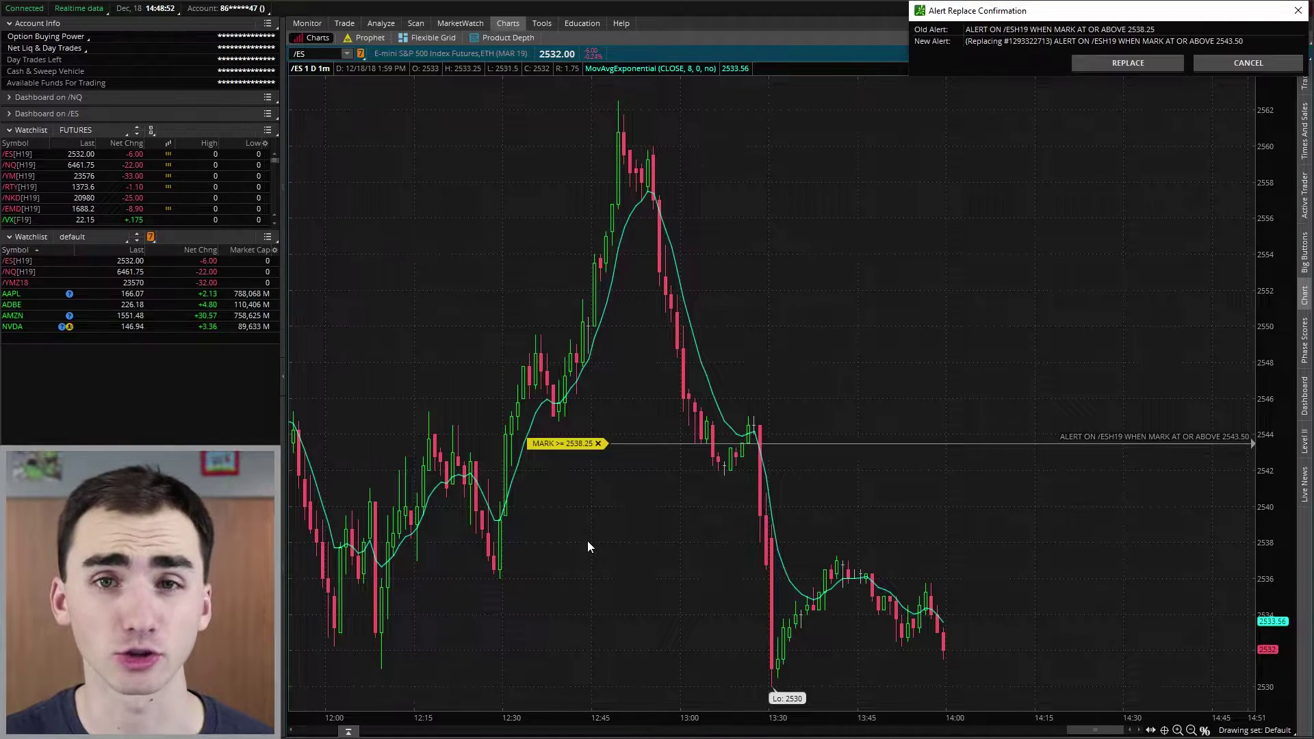
{"action": "left_click", "coordinate": [1144, 62]}
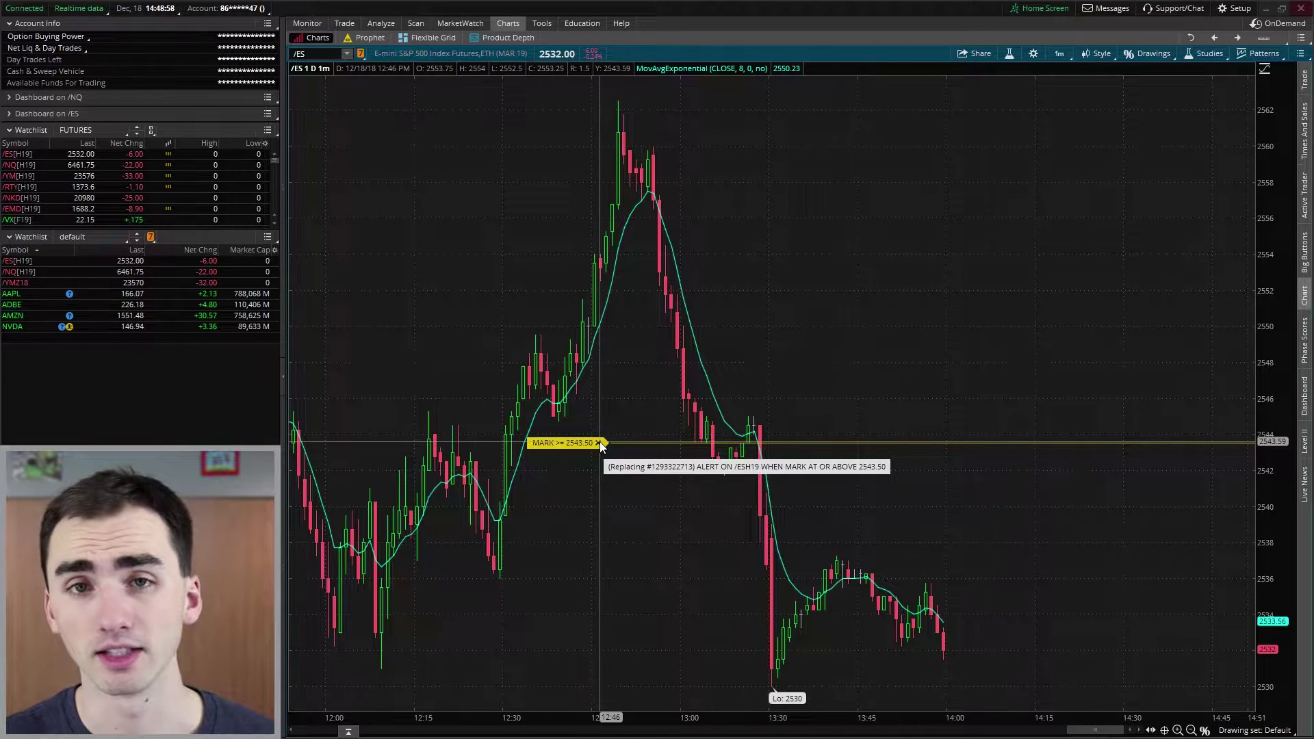
{"action": "left_click", "coordinate": [599, 443]}
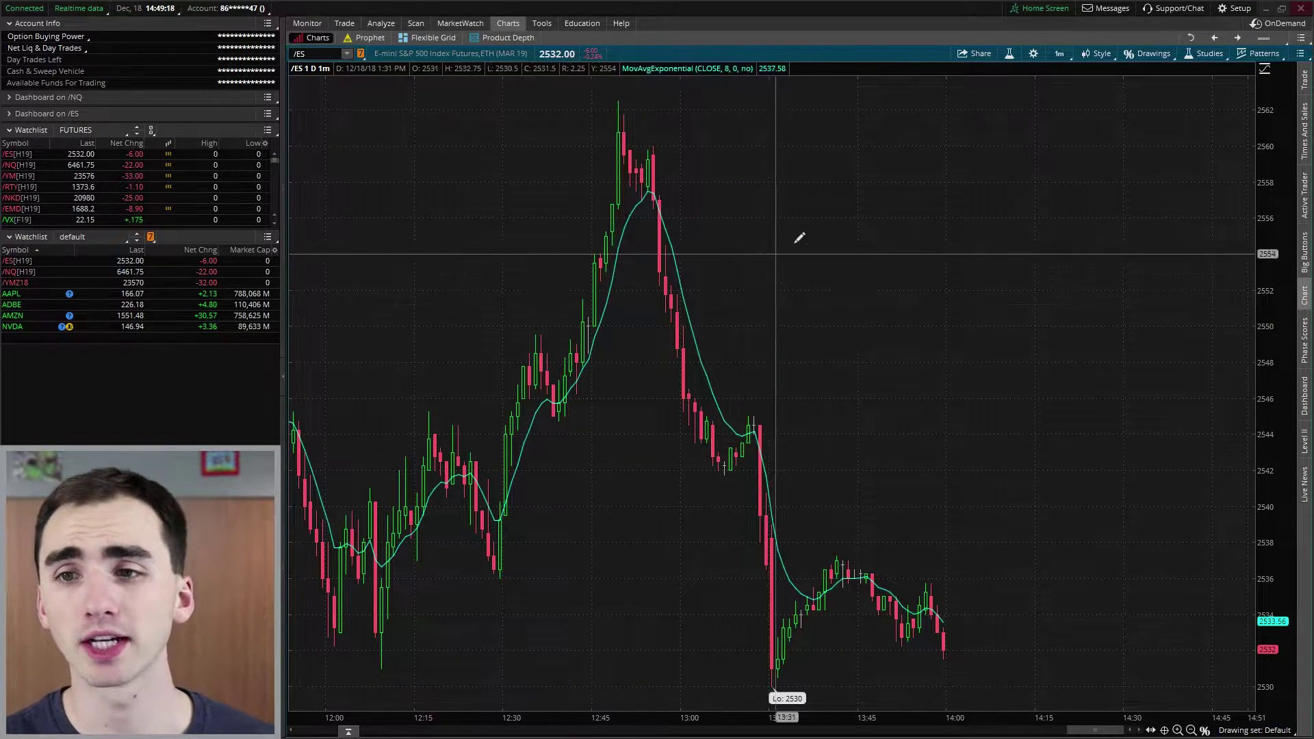
Draw a downward Trendline from the 12:45 peak near 2562 toward 14:15
{"action": "left_click", "coordinate": [1132, 59]}
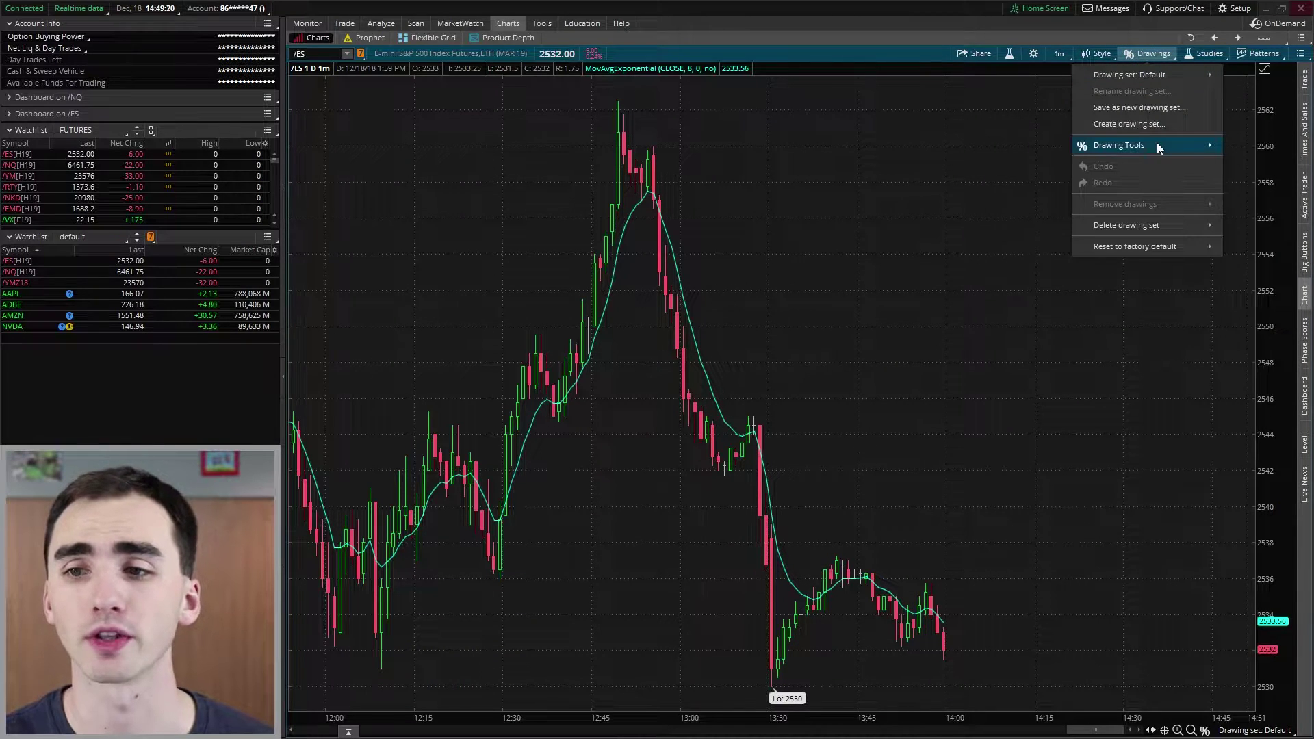
{"action": "mouse_move", "coordinate": [1218, 145]}
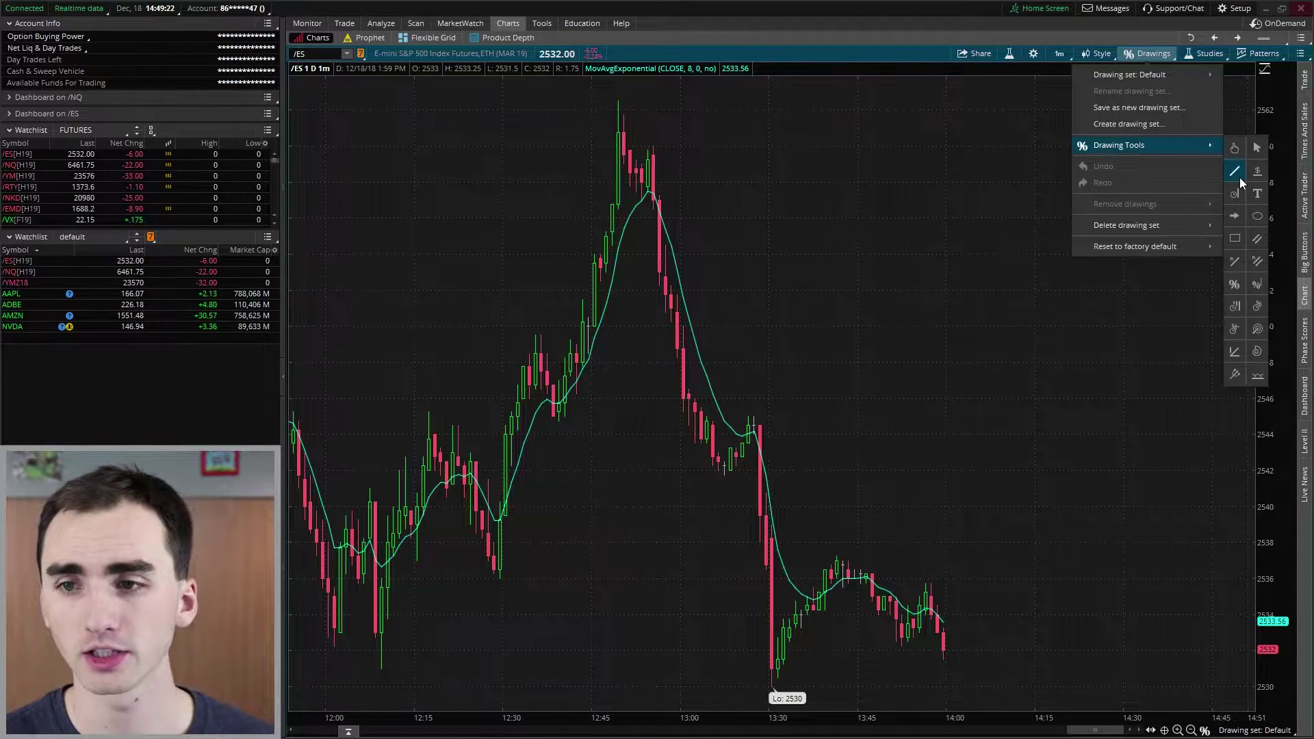
{"action": "left_click", "coordinate": [1242, 183]}
{"action": "left_click", "coordinate": [617, 99]}
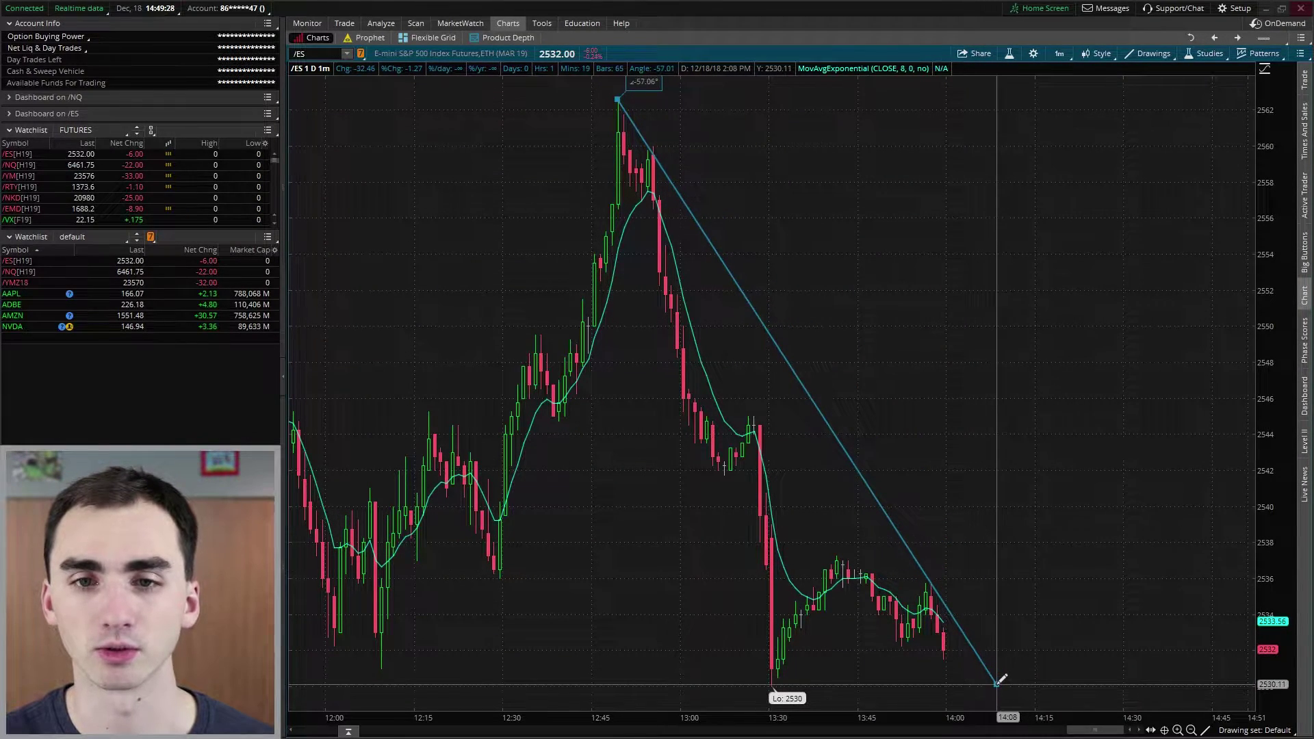
{"action": "left_click", "coordinate": [1038, 652]}
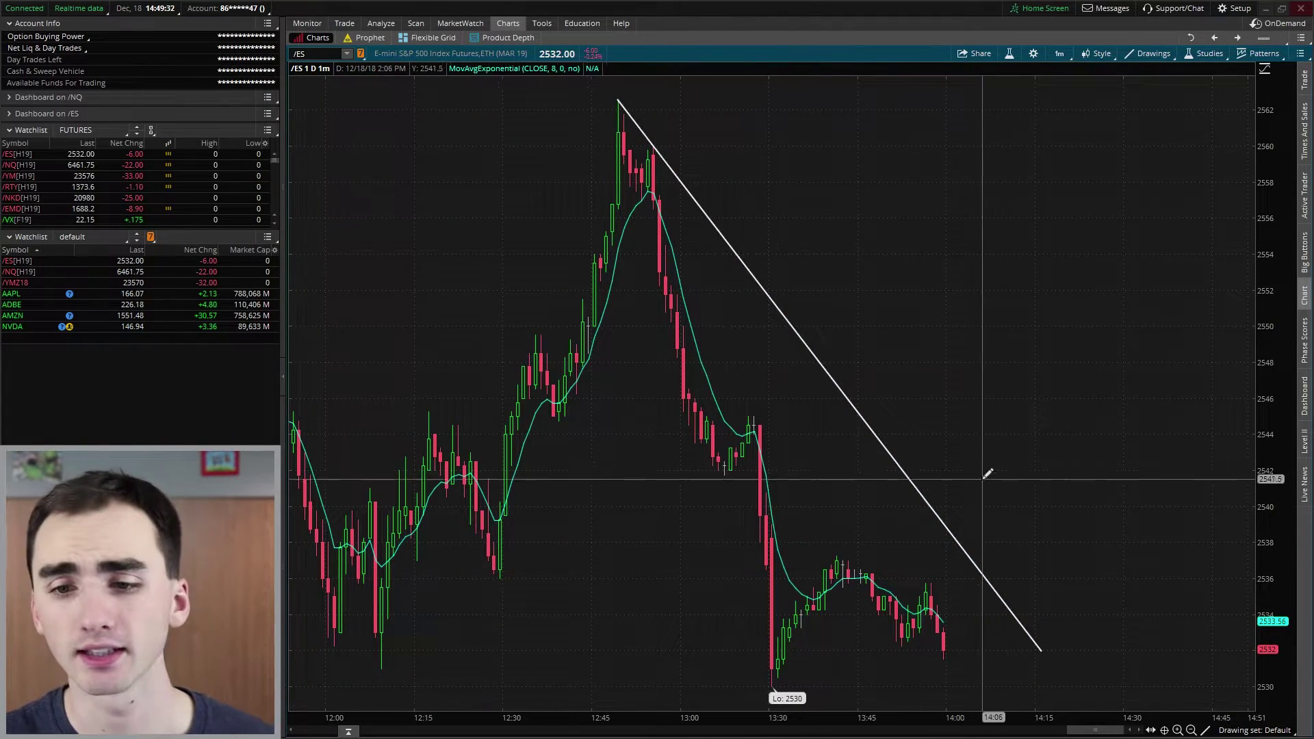
{"action": "left_click_drag", "start_coordinate": [1259, 521], "coordinate": [1279, 454]}
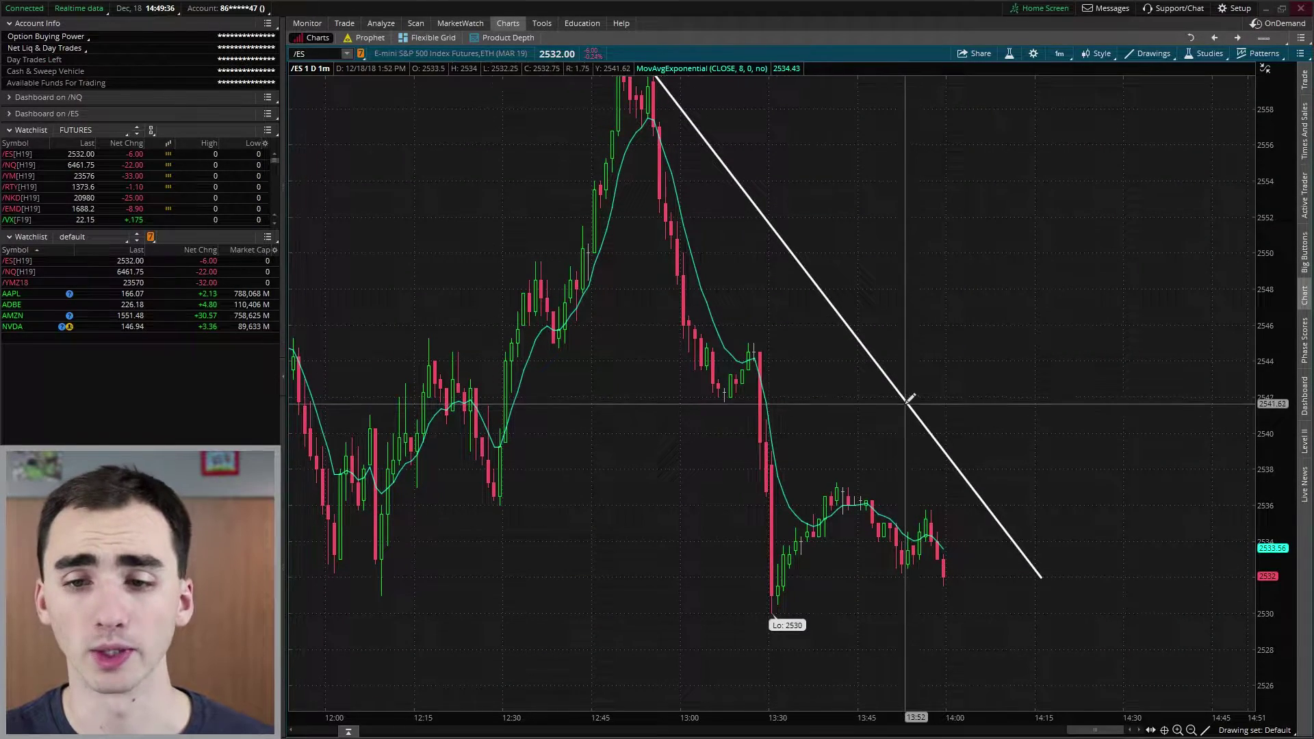
{"action": "right_click", "coordinate": [1026, 554]}
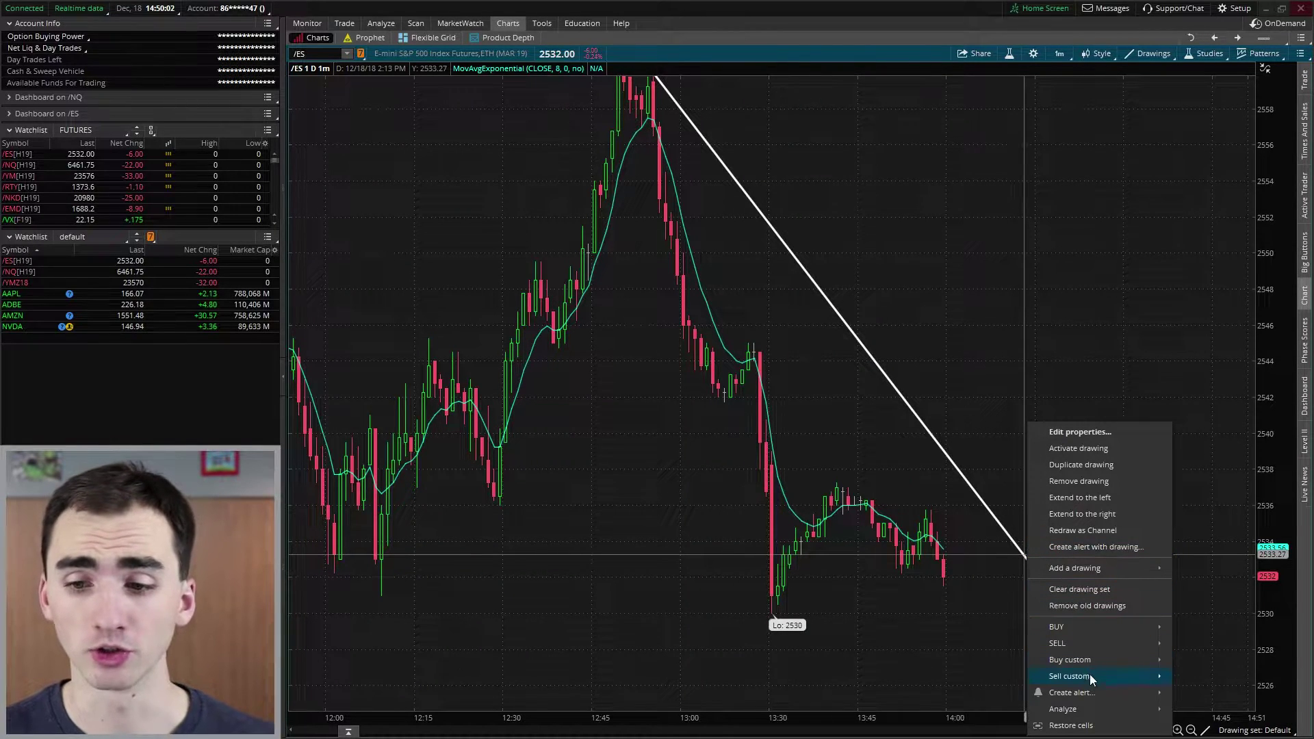
Attach an Intrabar price Crosses below alert to the trendline
{"action": "mouse_move", "coordinate": [1092, 691]}
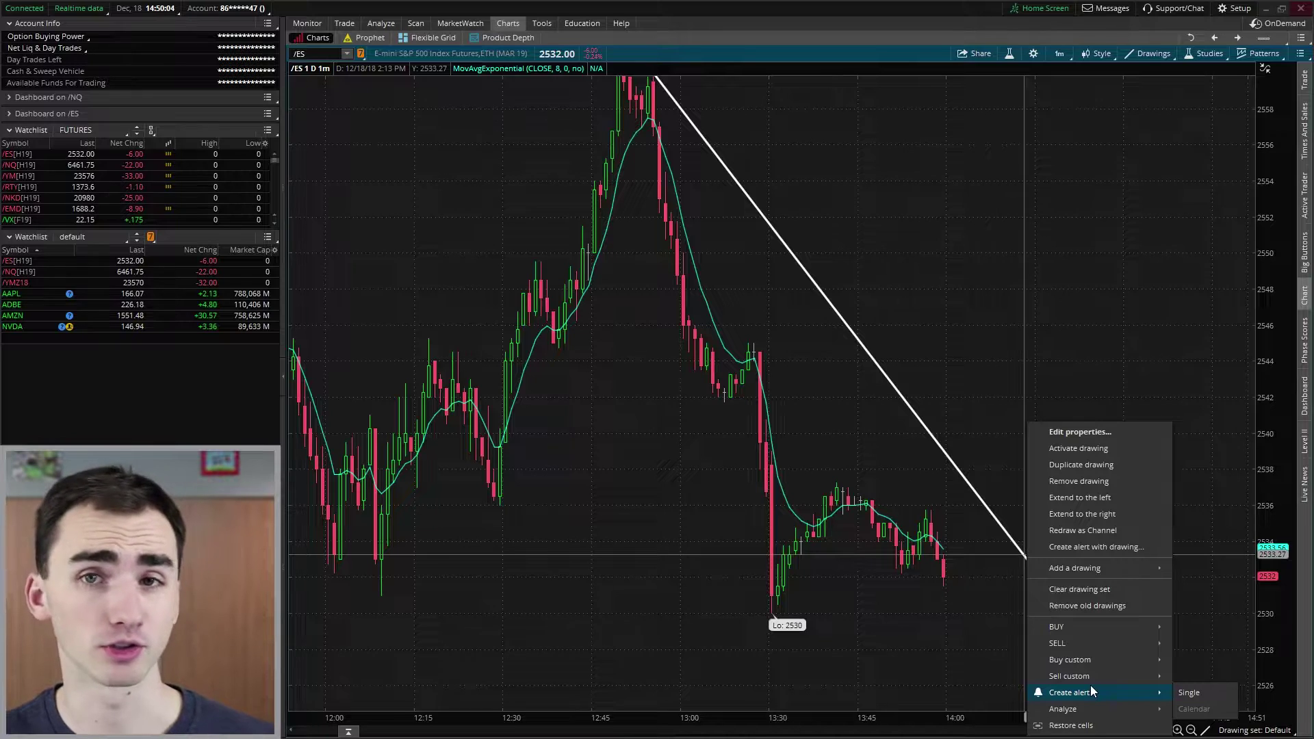
{"action": "left_click", "coordinate": [1102, 548]}
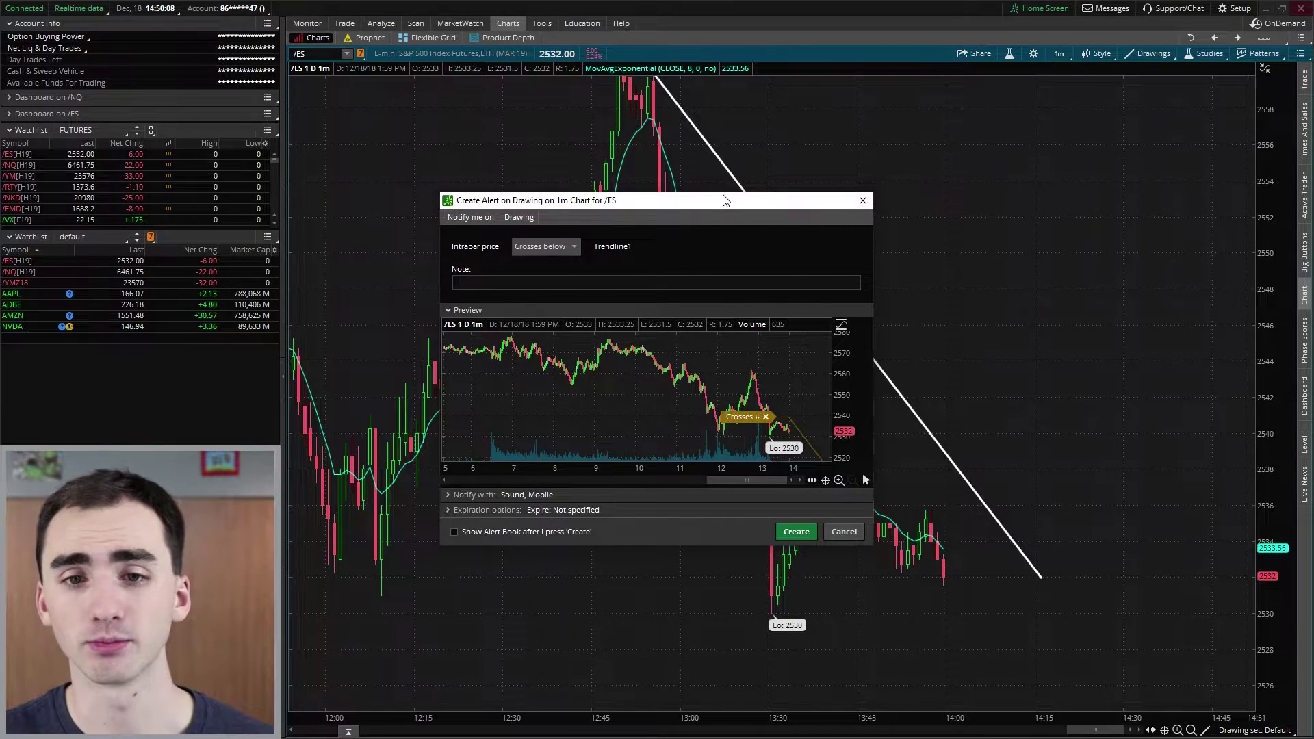
{"action": "left_click_drag", "start_coordinate": [726, 200], "coordinate": [748, 214]}
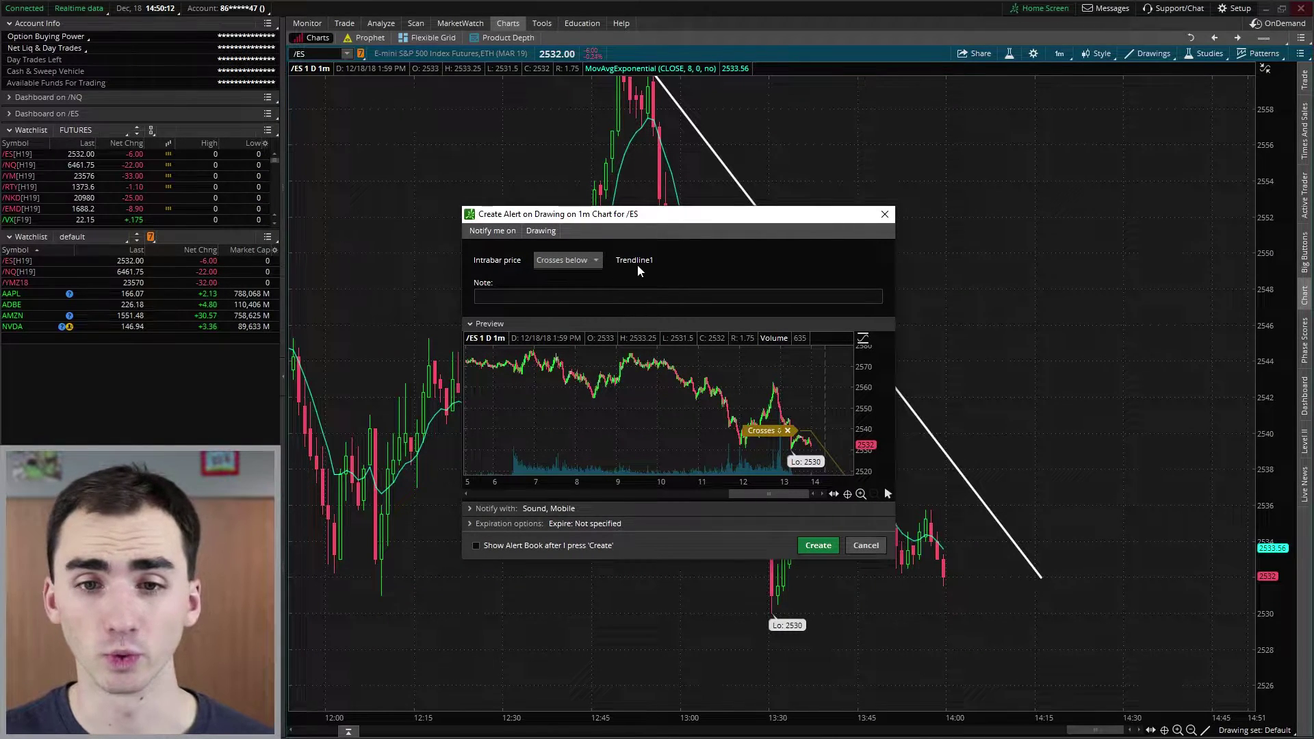
{"action": "left_click", "coordinate": [567, 263]}
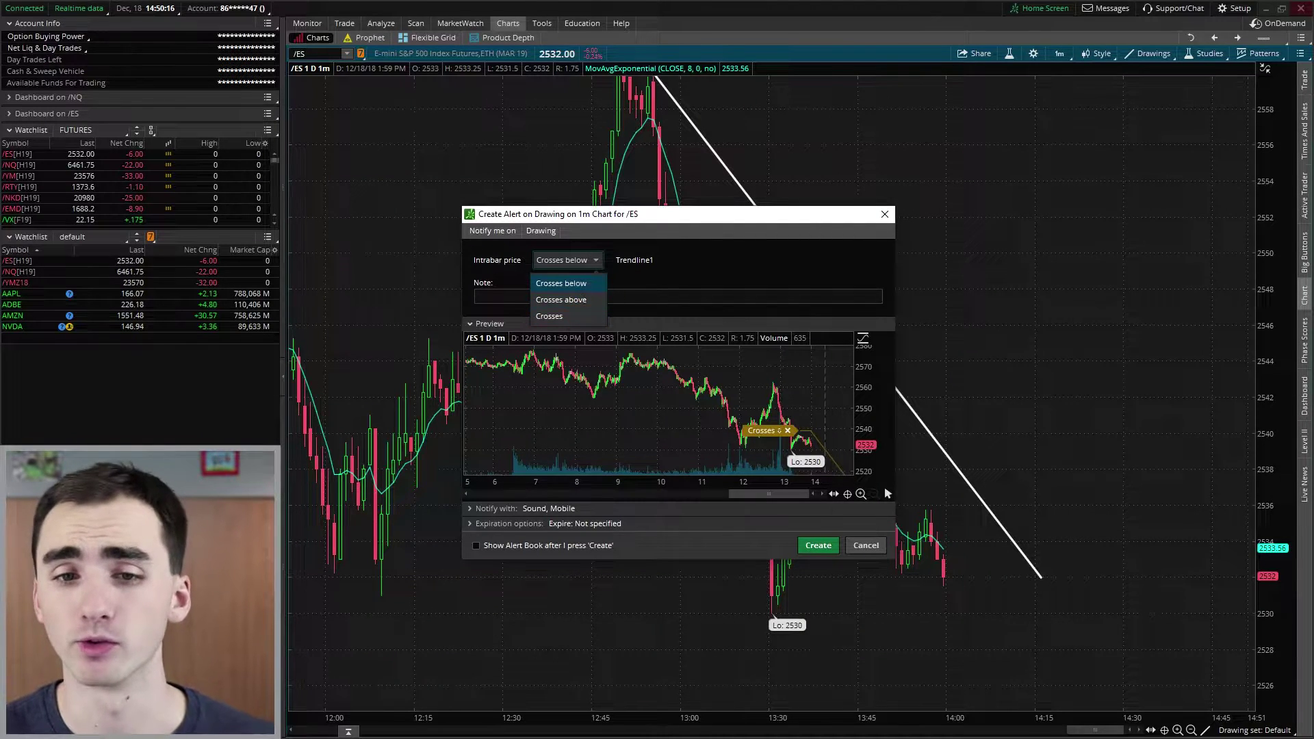
{"action": "left_click", "coordinate": [561, 282]}
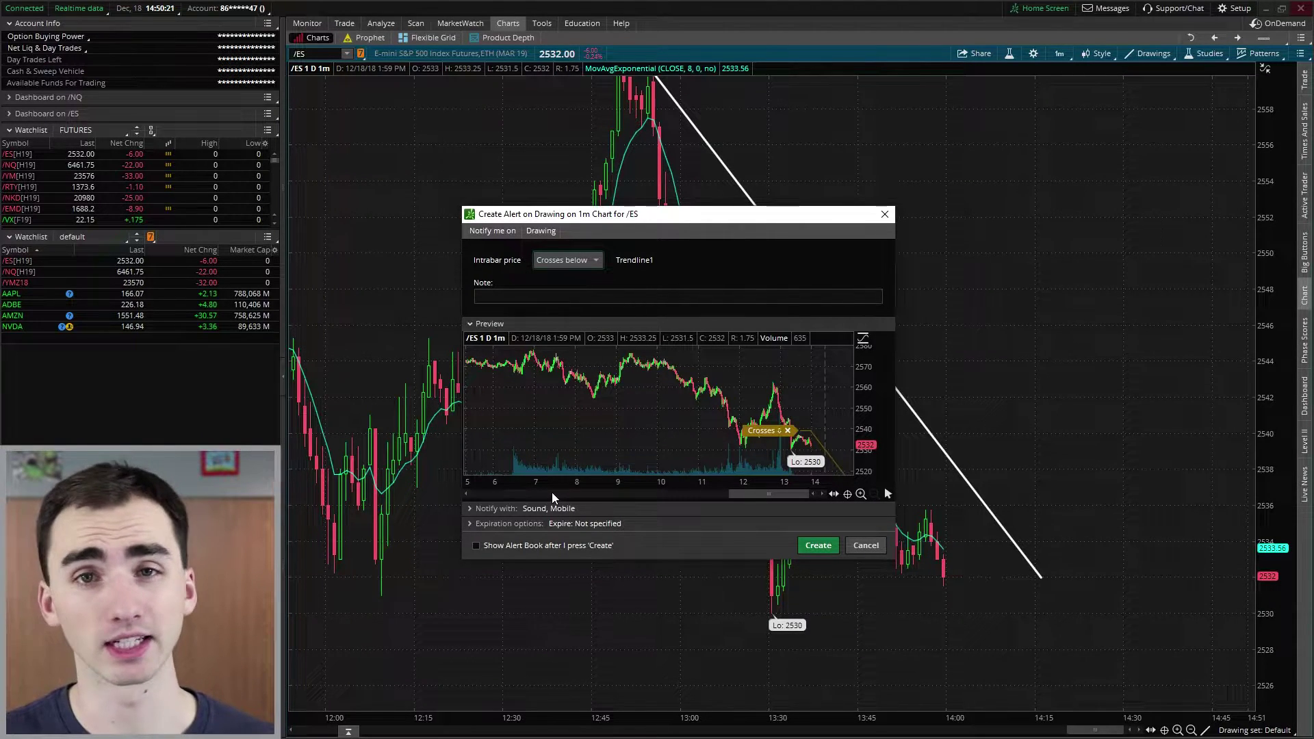
{"action": "left_click", "coordinate": [815, 547]}
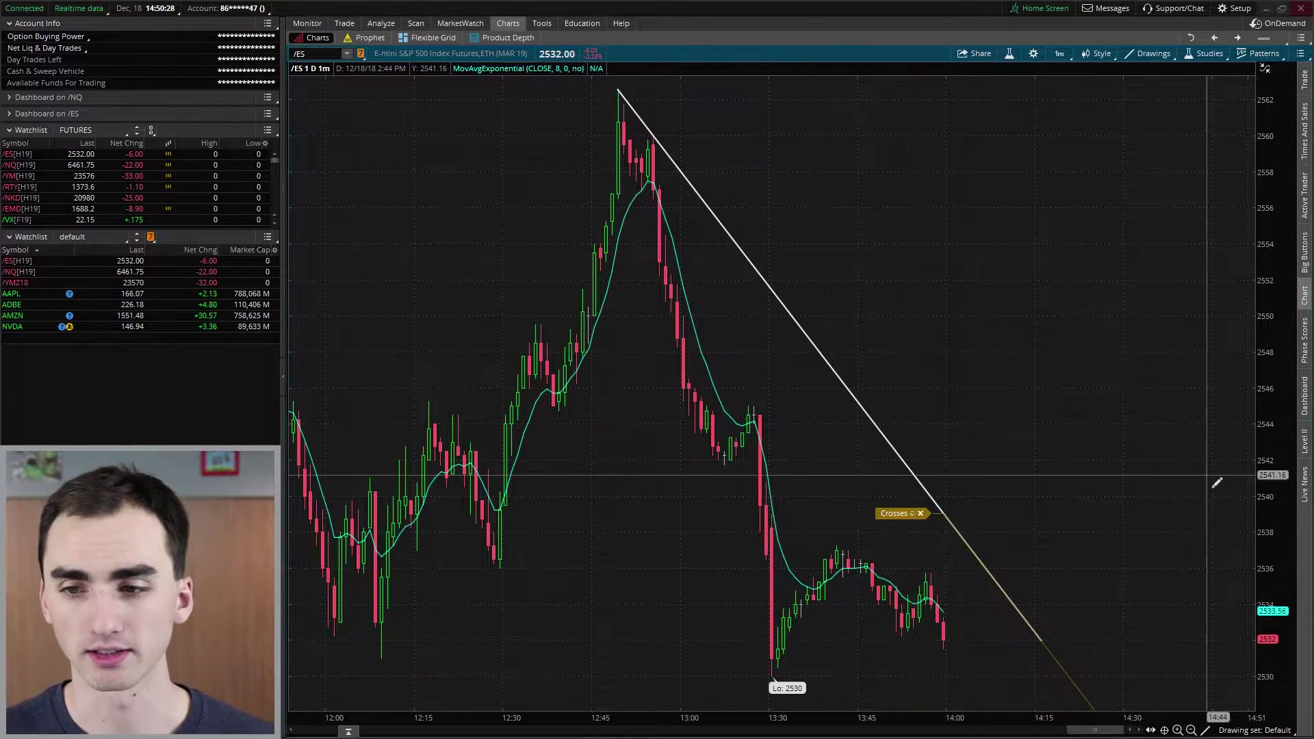
Pan the chart to show lower prices along the sell-off after the 12:45 high
{"action": "left_click_drag", "start_coordinate": [1271, 522], "coordinate": [1272, 312]}
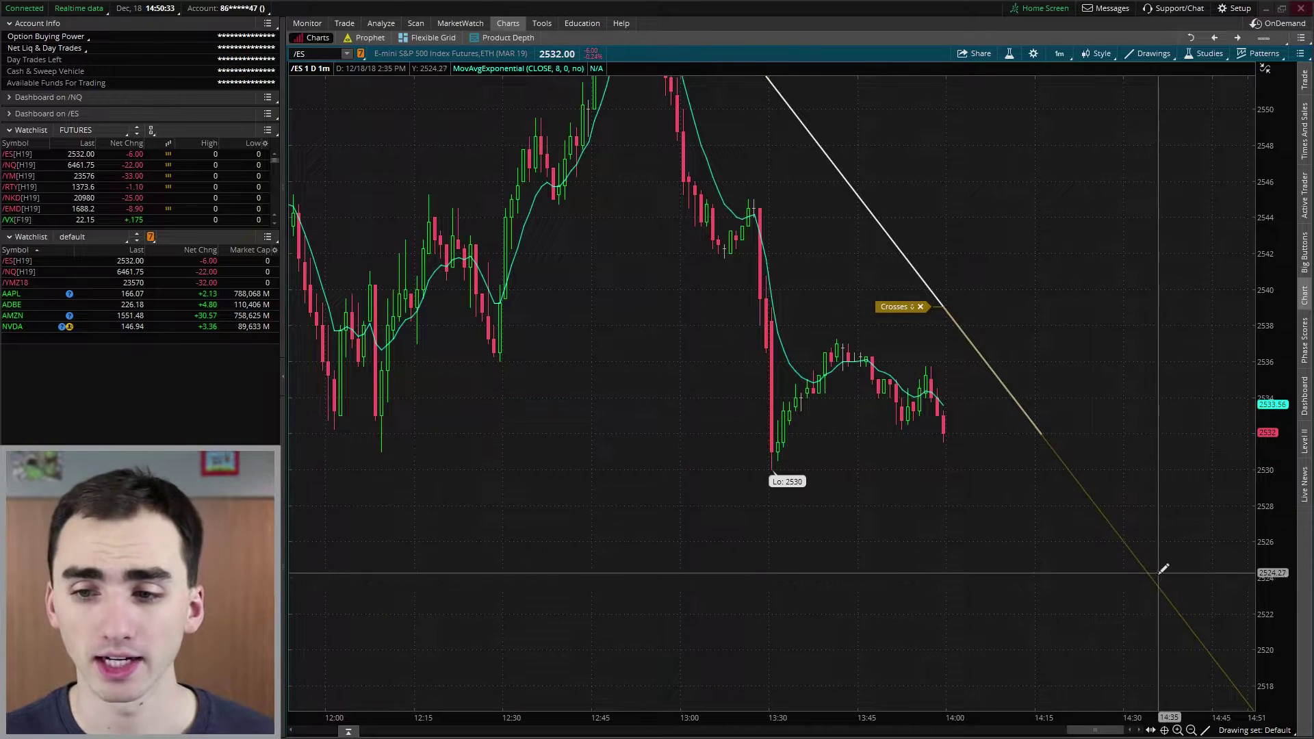
{"action": "mouse_move", "coordinate": [1034, 426]}
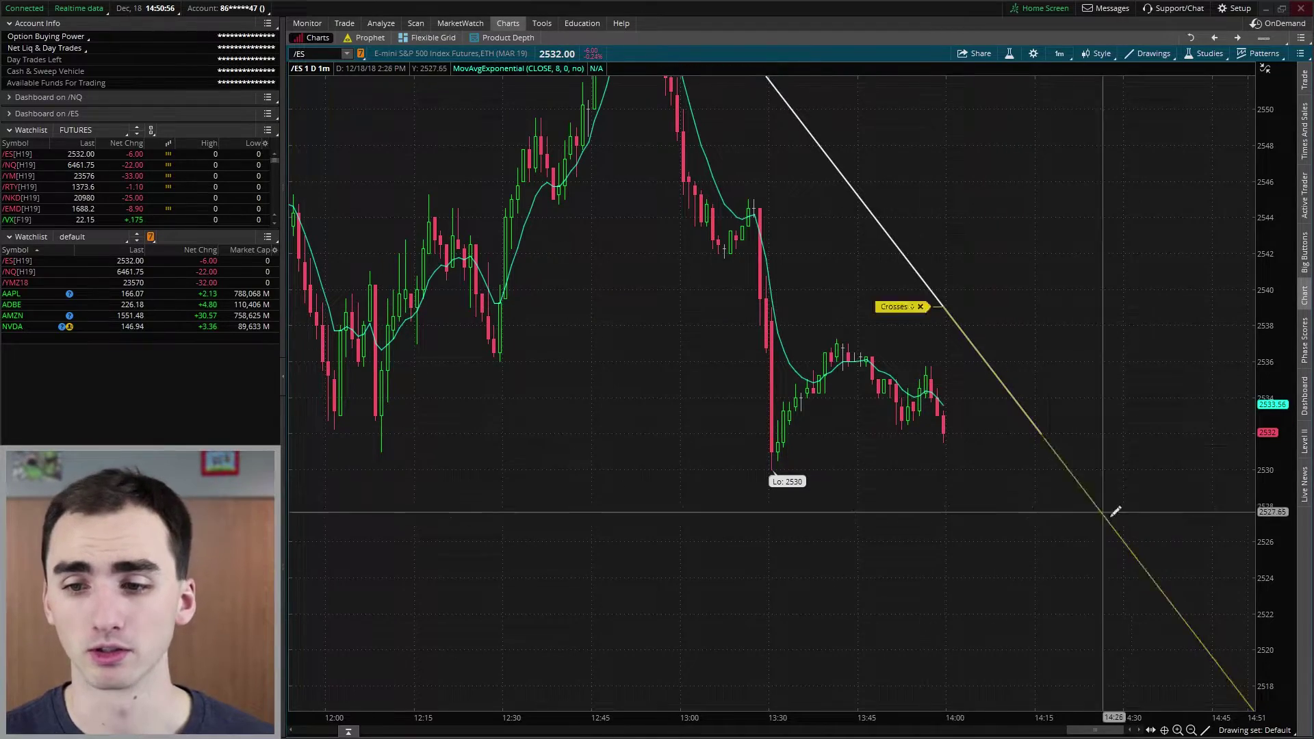
{"action": "left_click_drag", "start_coordinate": [1271, 655], "coordinate": [1273, 548]}
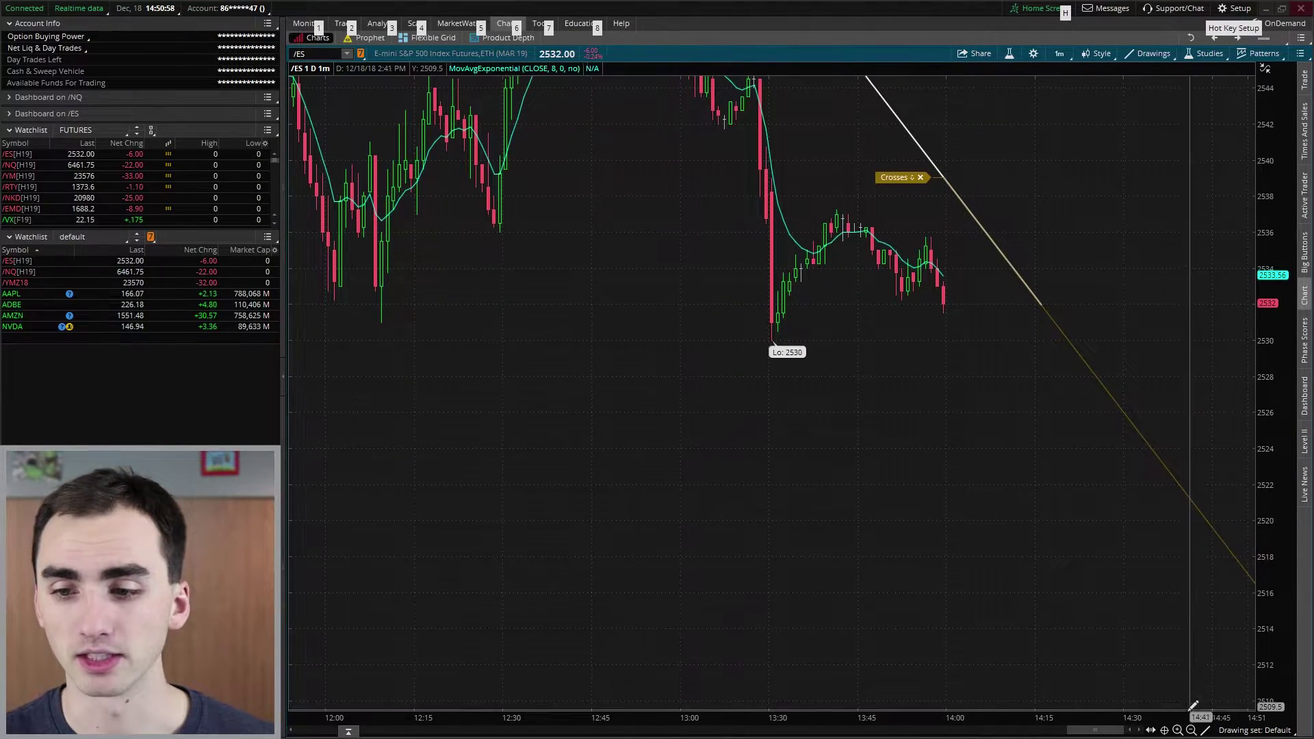
{"action": "scroll", "coordinate": [632, 436], "scroll_direction": "down", "scroll_amount": 3}
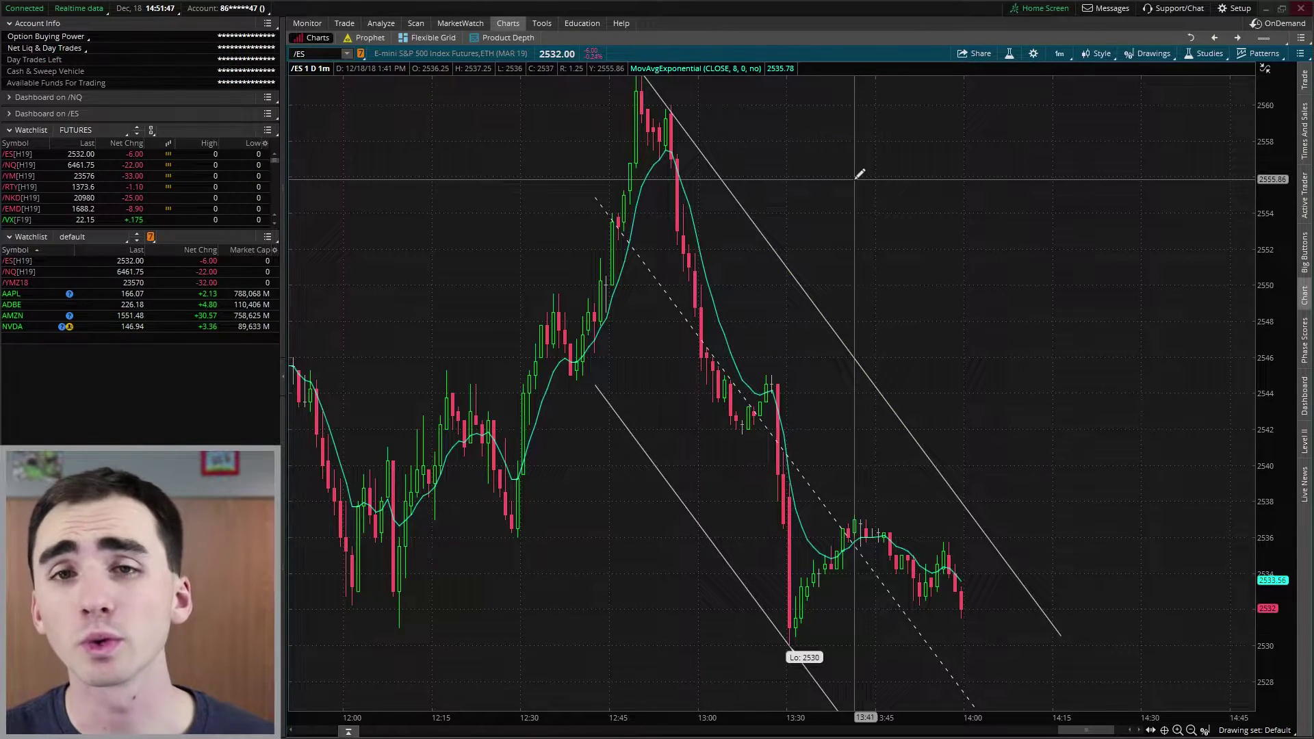
Add crosses-below alerts to the upper and lower price channel lines
{"action": "right_click", "coordinate": [774, 248]}
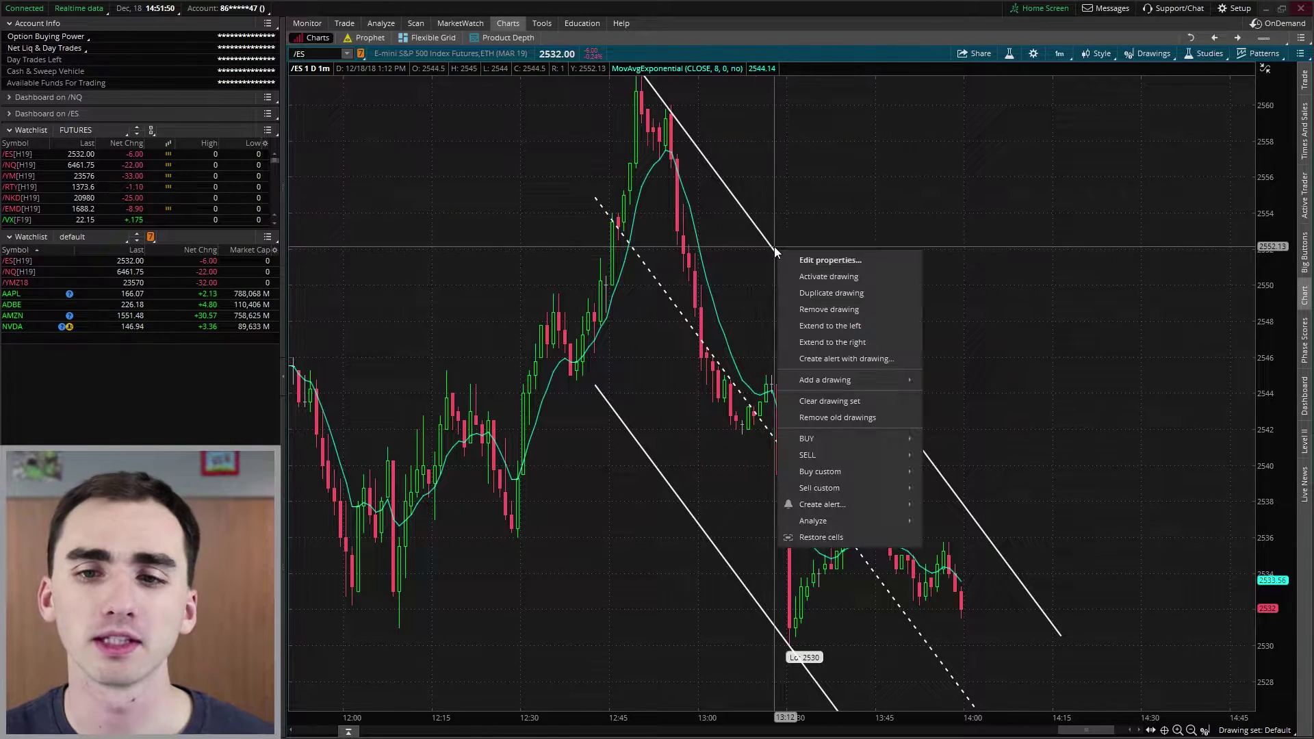
{"action": "left_click", "coordinate": [834, 360]}
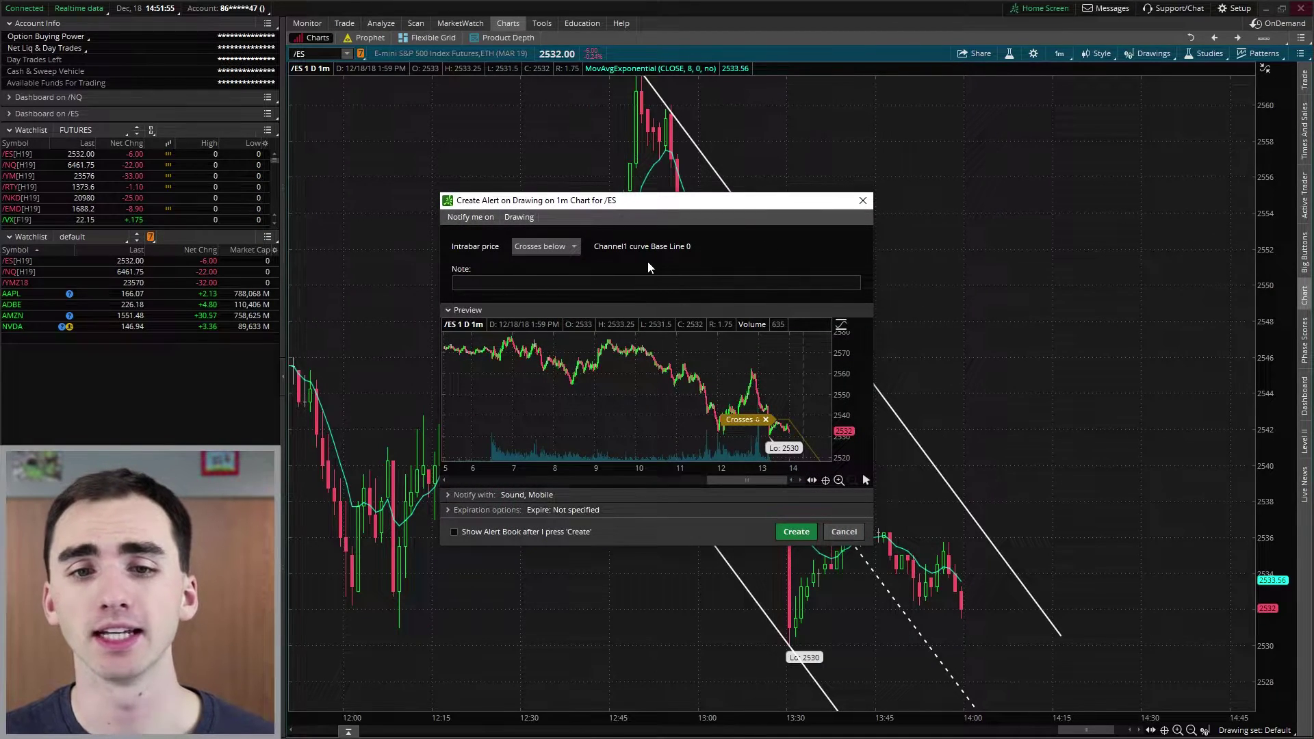
{"action": "left_click", "coordinate": [808, 530]}
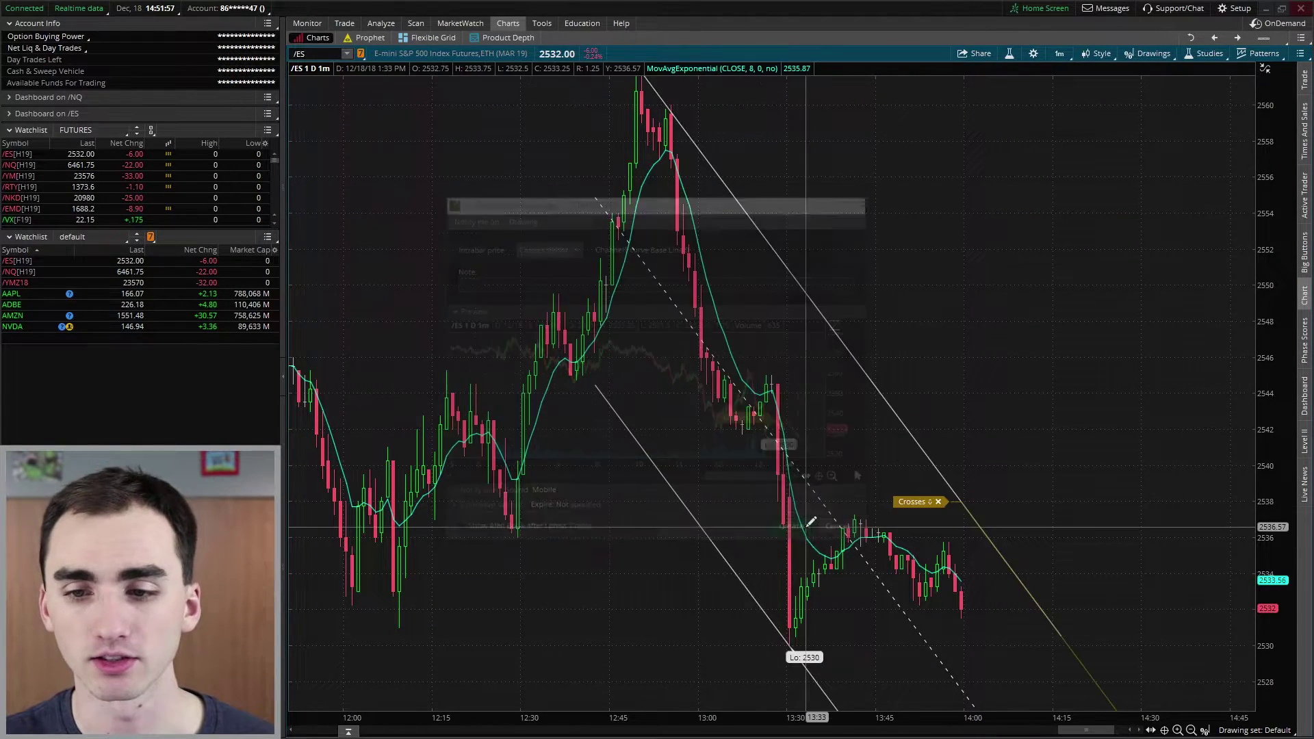
{"action": "right_click", "coordinate": [671, 487]}
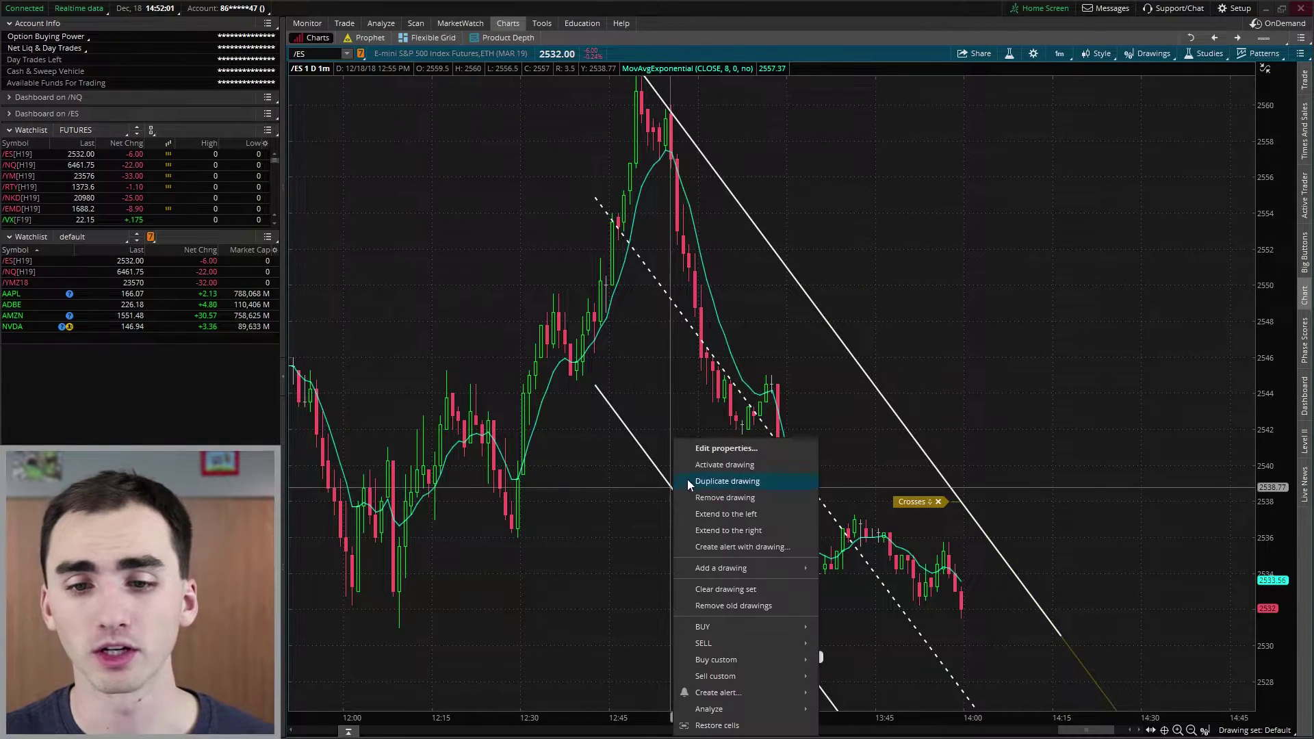
{"action": "left_click", "coordinate": [708, 547]}
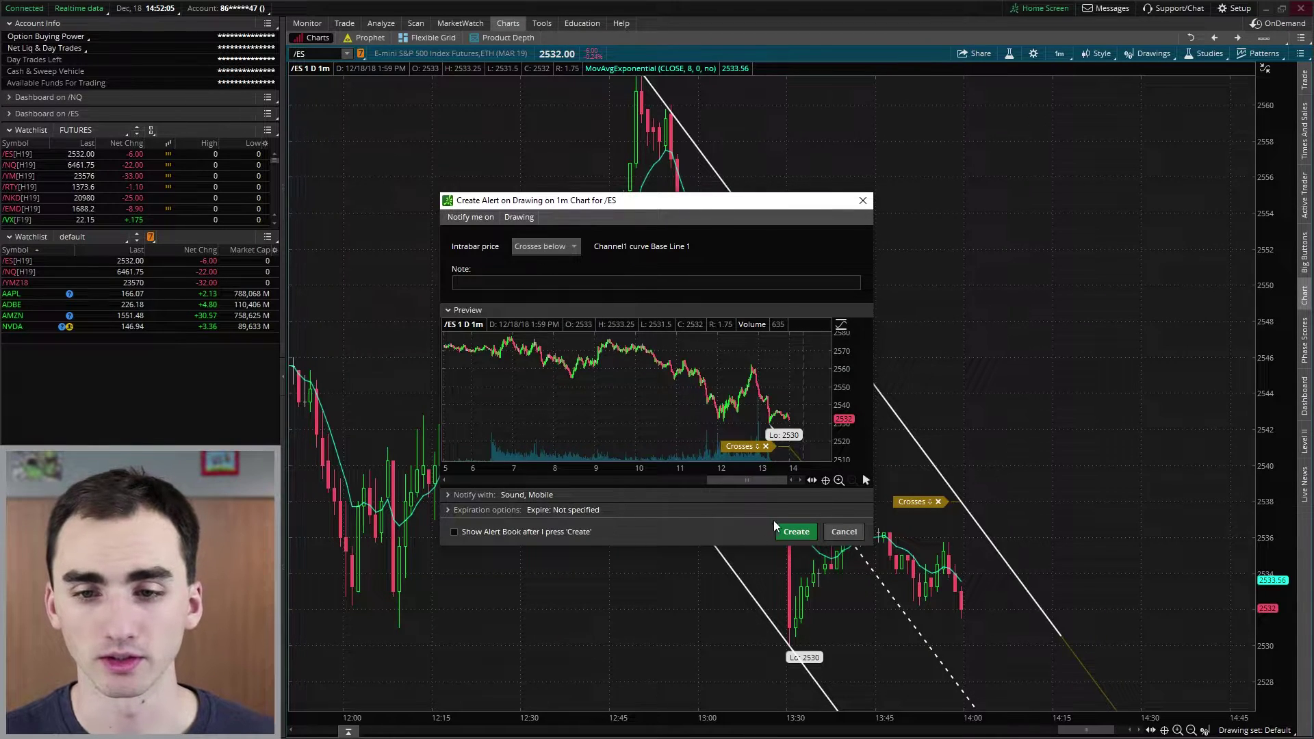
{"action": "left_click", "coordinate": [792, 533]}
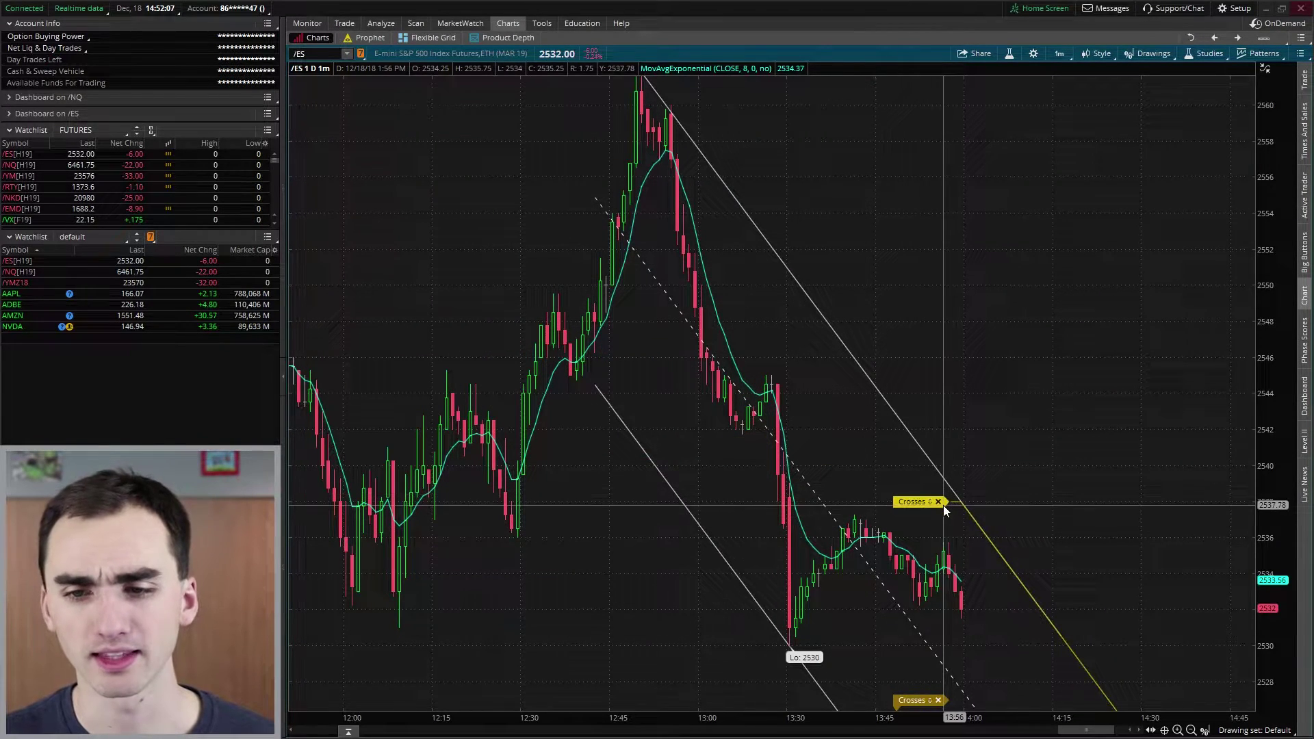
Replace the upper channel line's alert with a Crosses above alert
{"action": "right_click", "coordinate": [921, 500]}
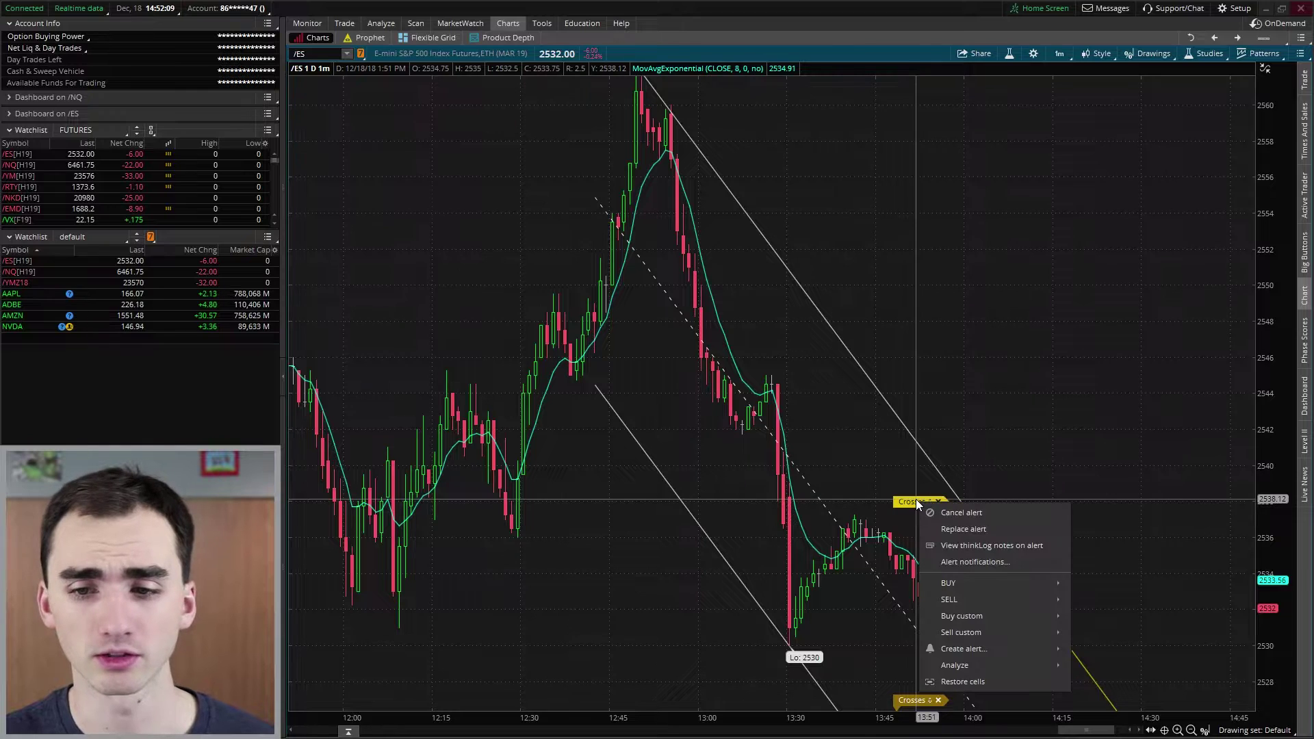
{"action": "left_click", "coordinate": [973, 530]}
{"action": "left_click", "coordinate": [574, 248]}
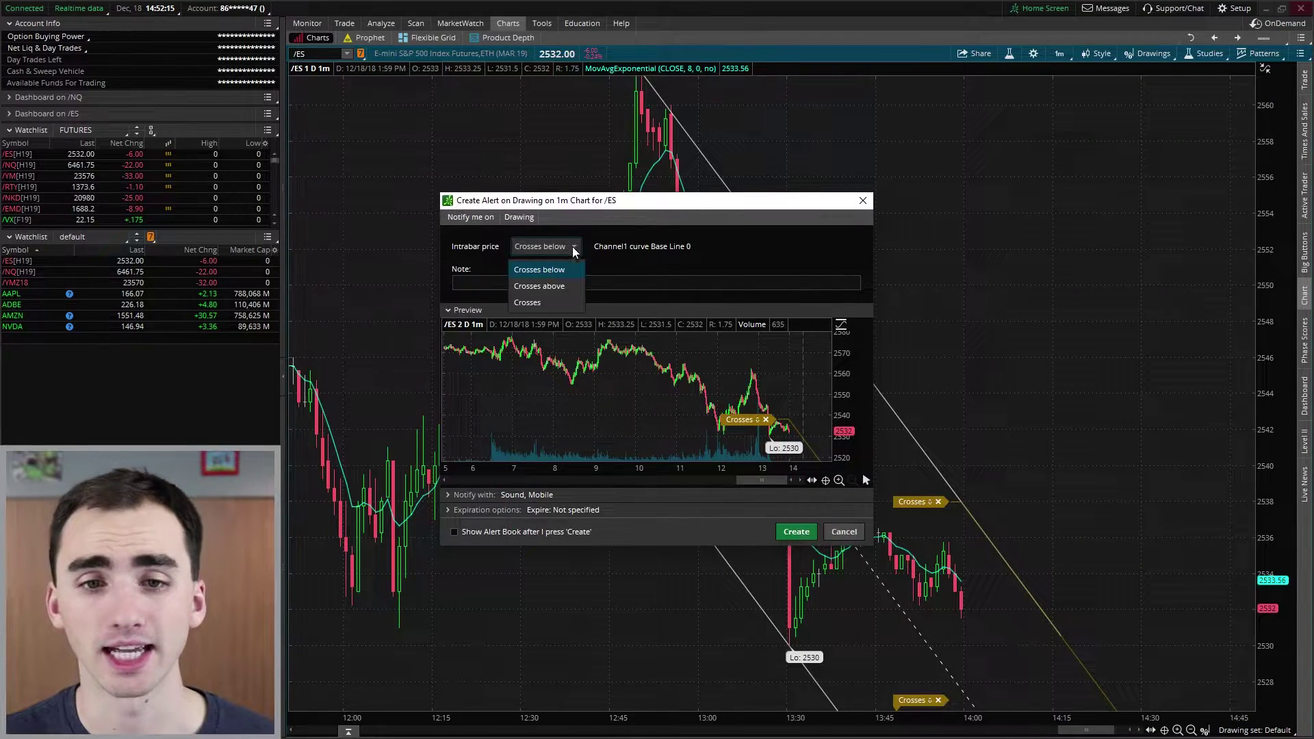
{"action": "left_click", "coordinate": [539, 286]}
{"action": "left_click", "coordinate": [796, 532]}
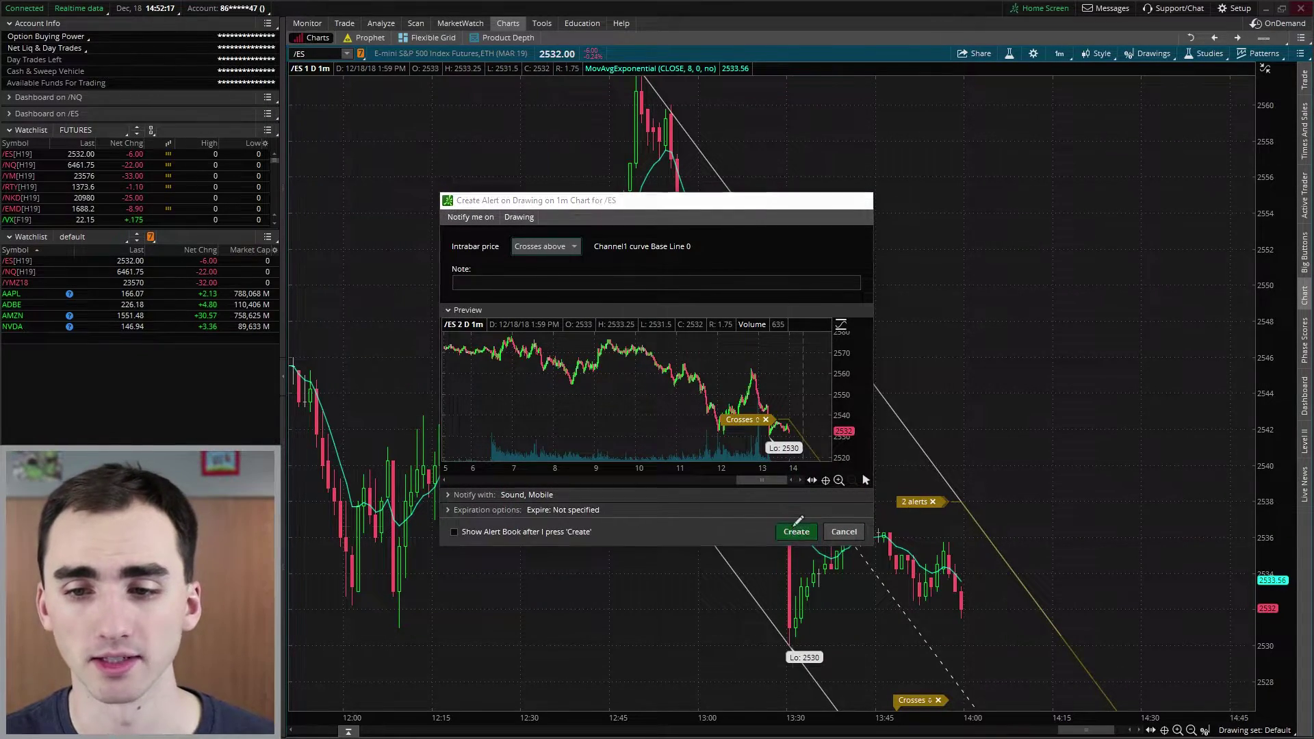
{"action": "left_click_drag", "start_coordinate": [1241, 493], "coordinate": [1198, 338]}
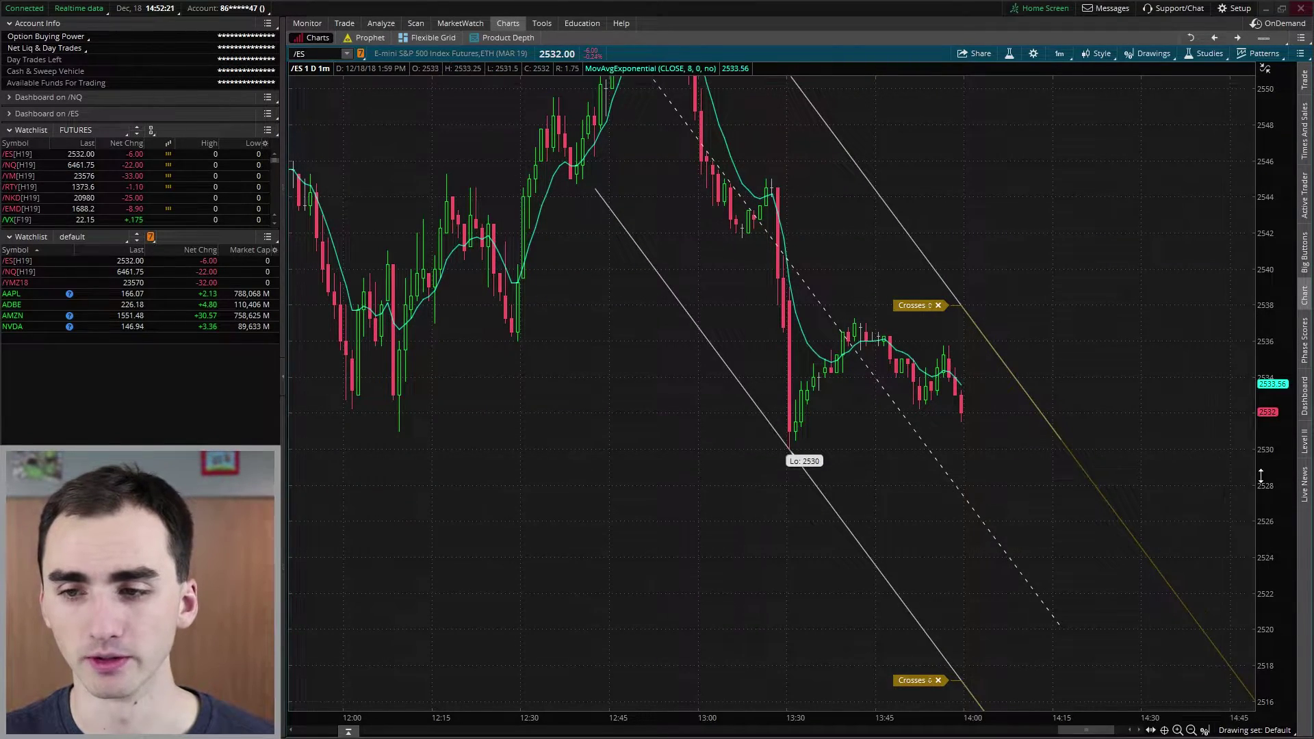
{"action": "left_click_drag", "start_coordinate": [1277, 484], "coordinate": [1278, 462]}
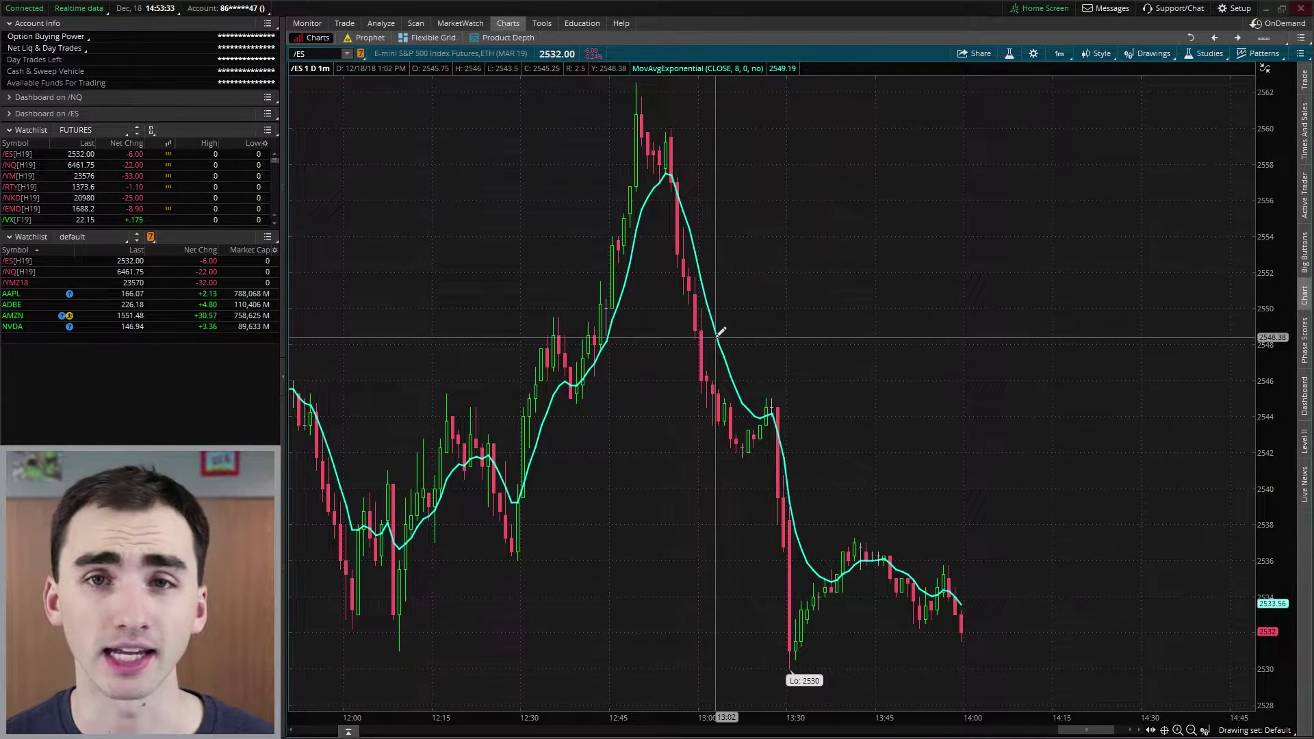
From a single alert on the EMA line, open the STUDY condition editor via Edit...
{"action": "right_click", "coordinate": [716, 337]}
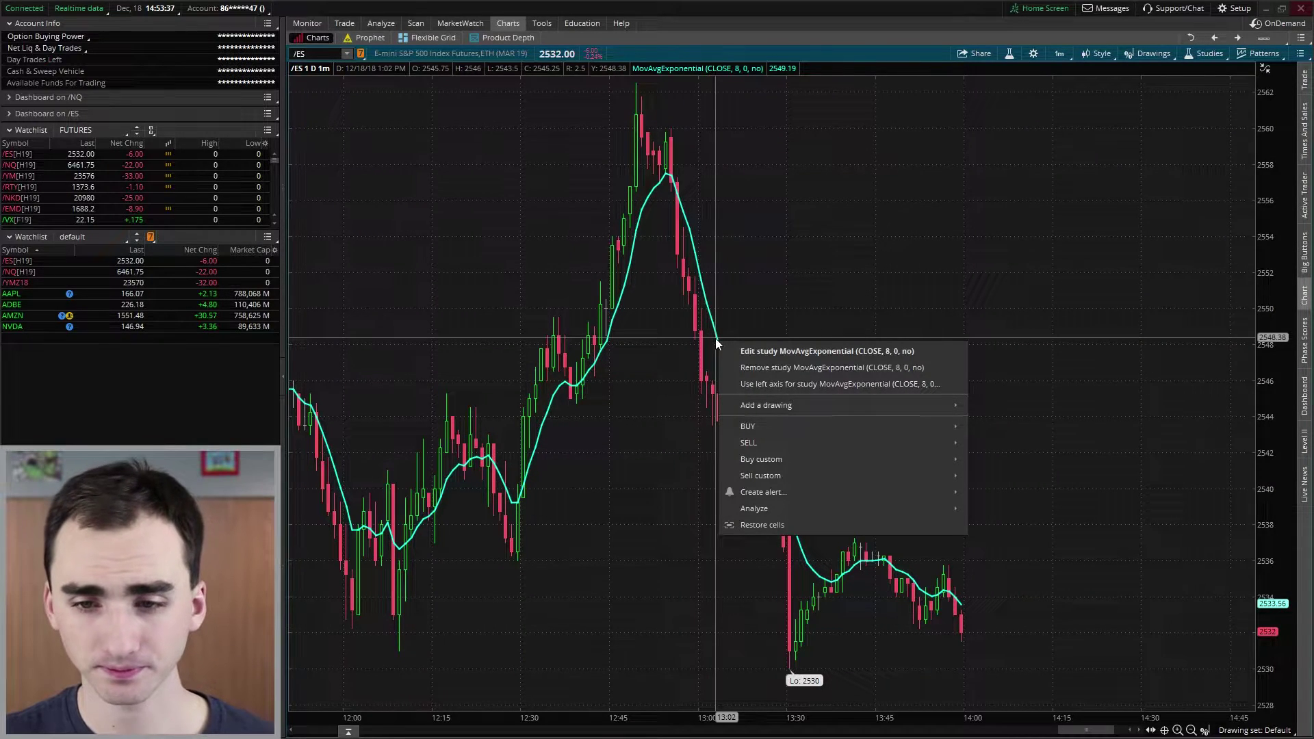
{"action": "mouse_move", "coordinate": [815, 490]}
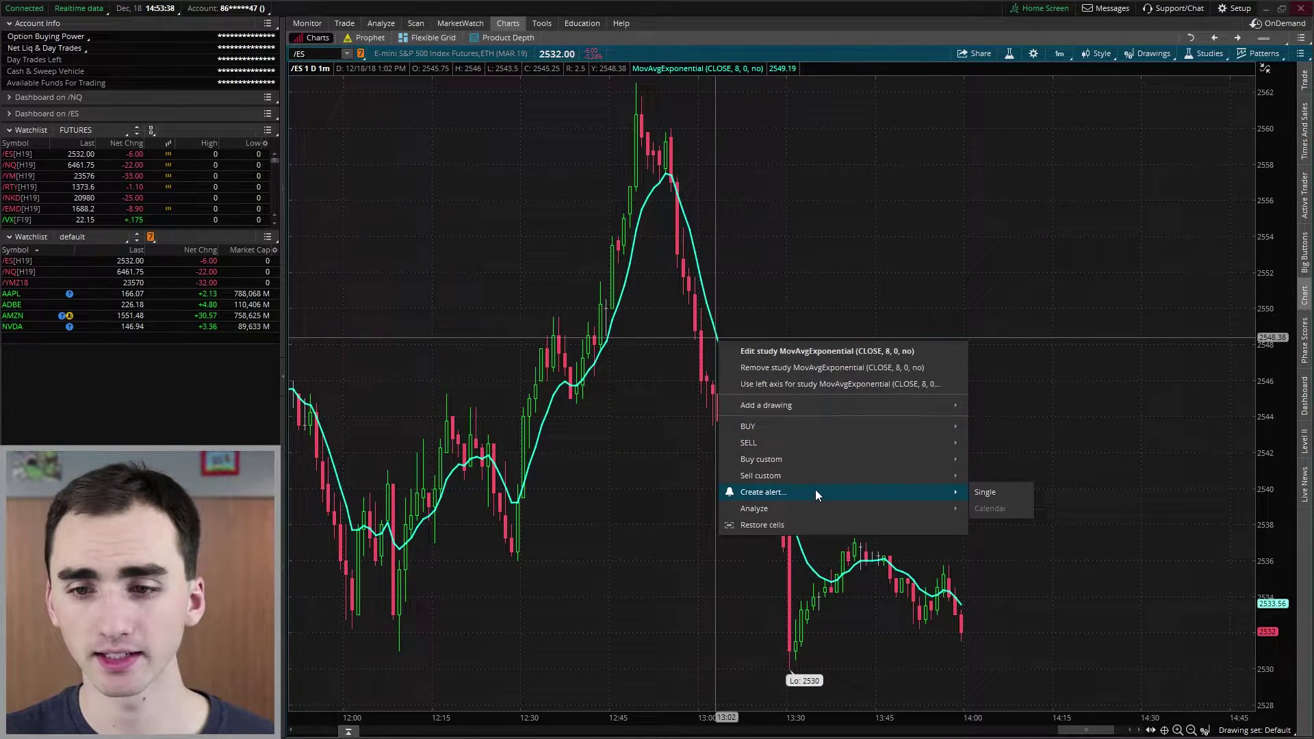
{"action": "left_click", "coordinate": [978, 492]}
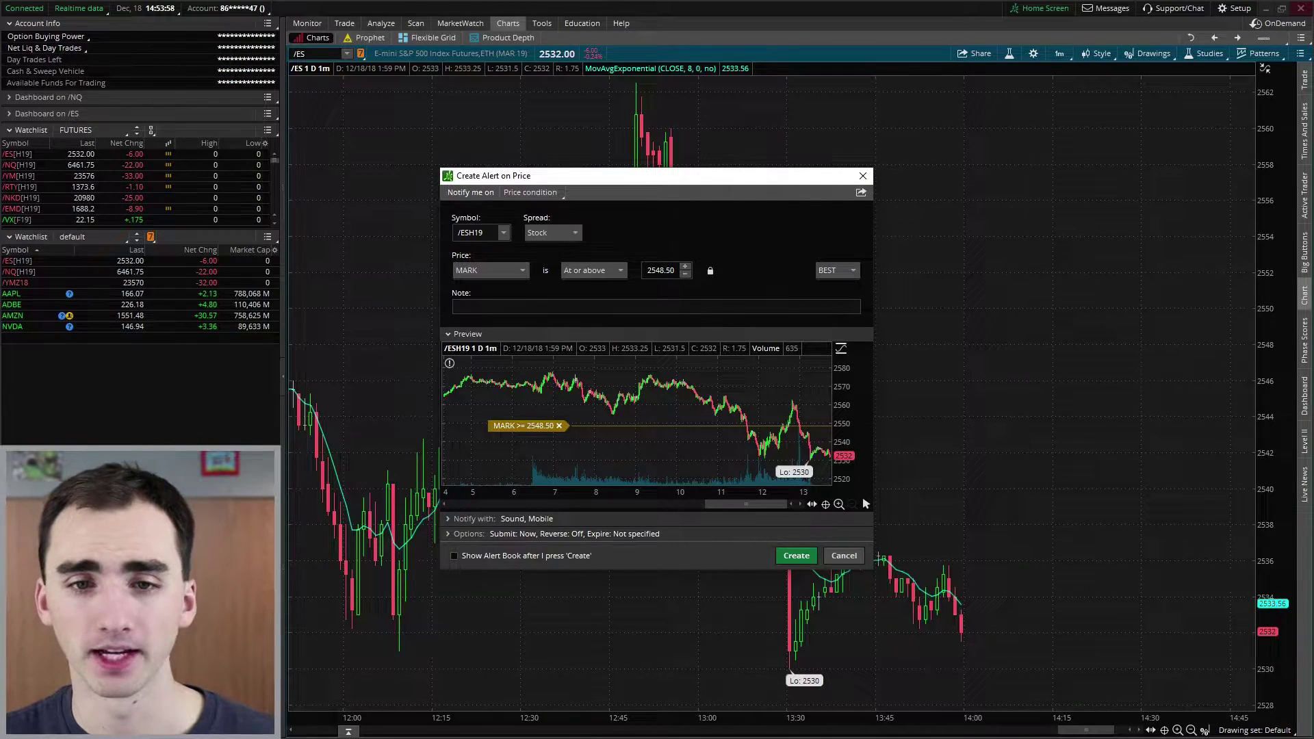
{"action": "left_click", "coordinate": [510, 270]}
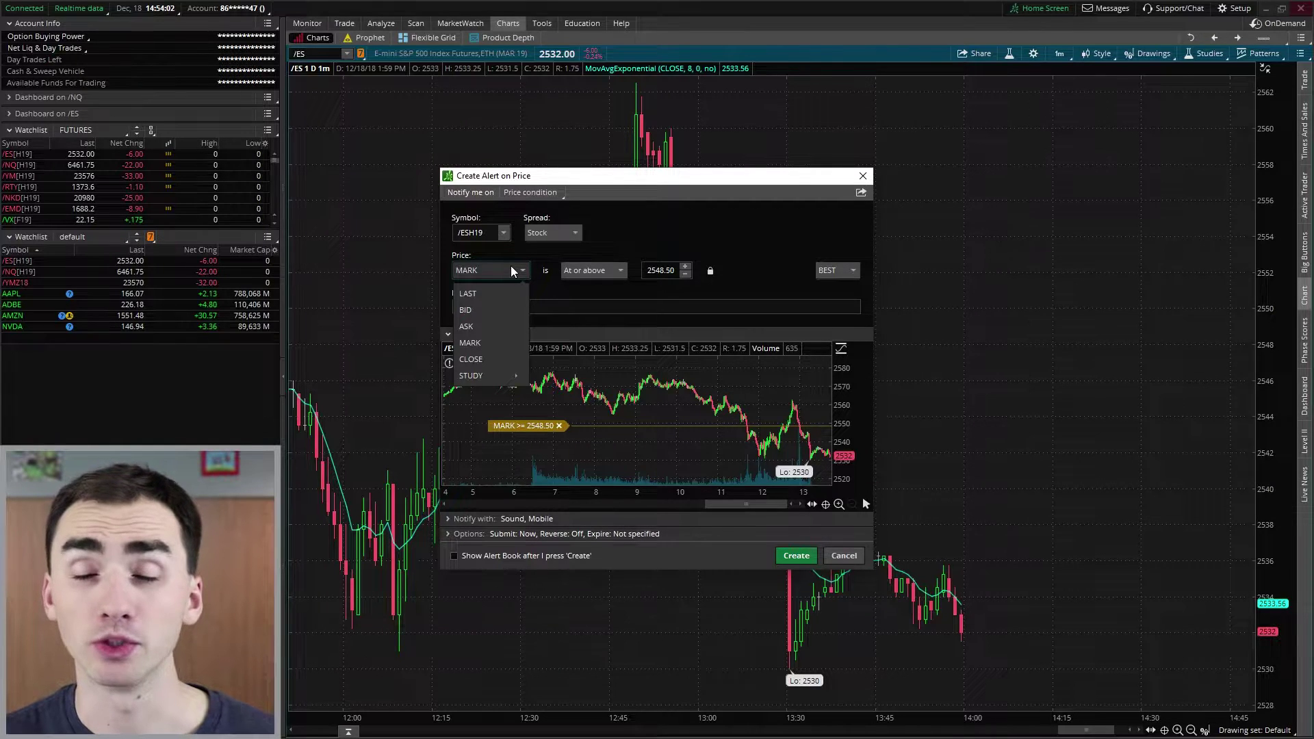
{"action": "mouse_move", "coordinate": [497, 374]}
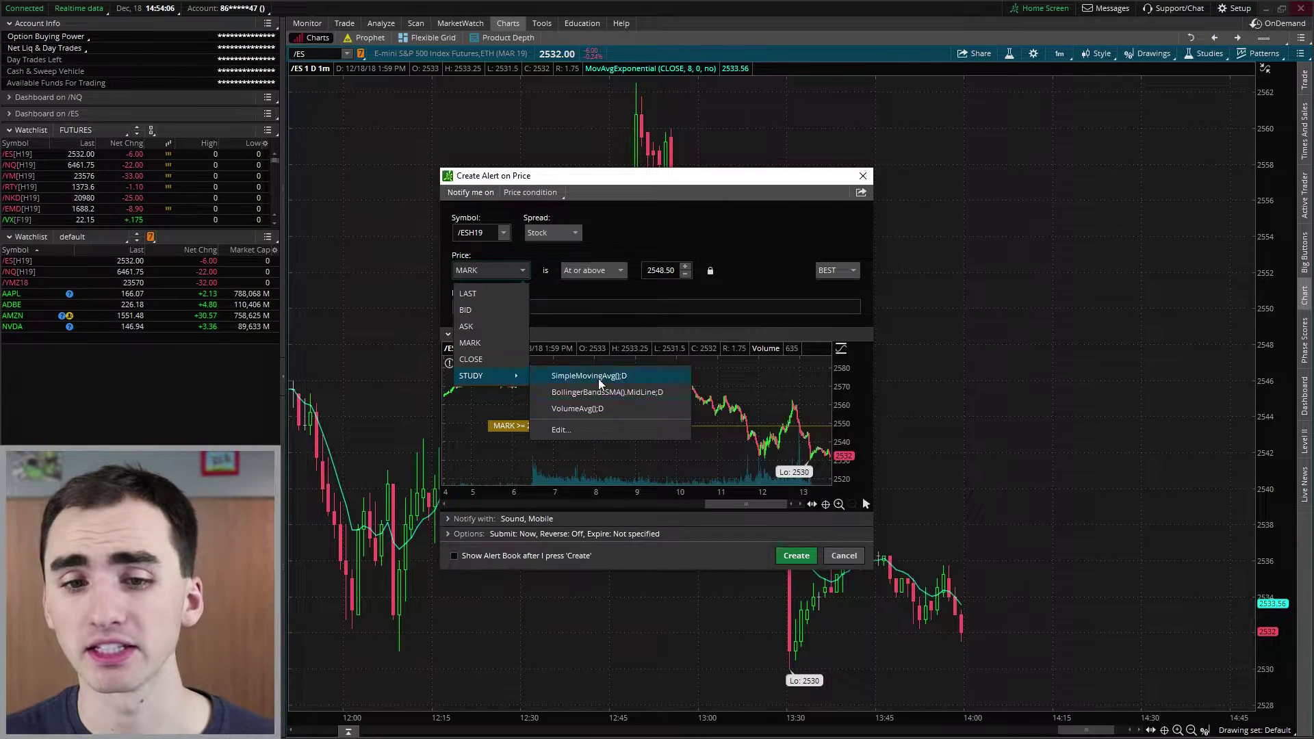
{"action": "left_click", "coordinate": [587, 429]}
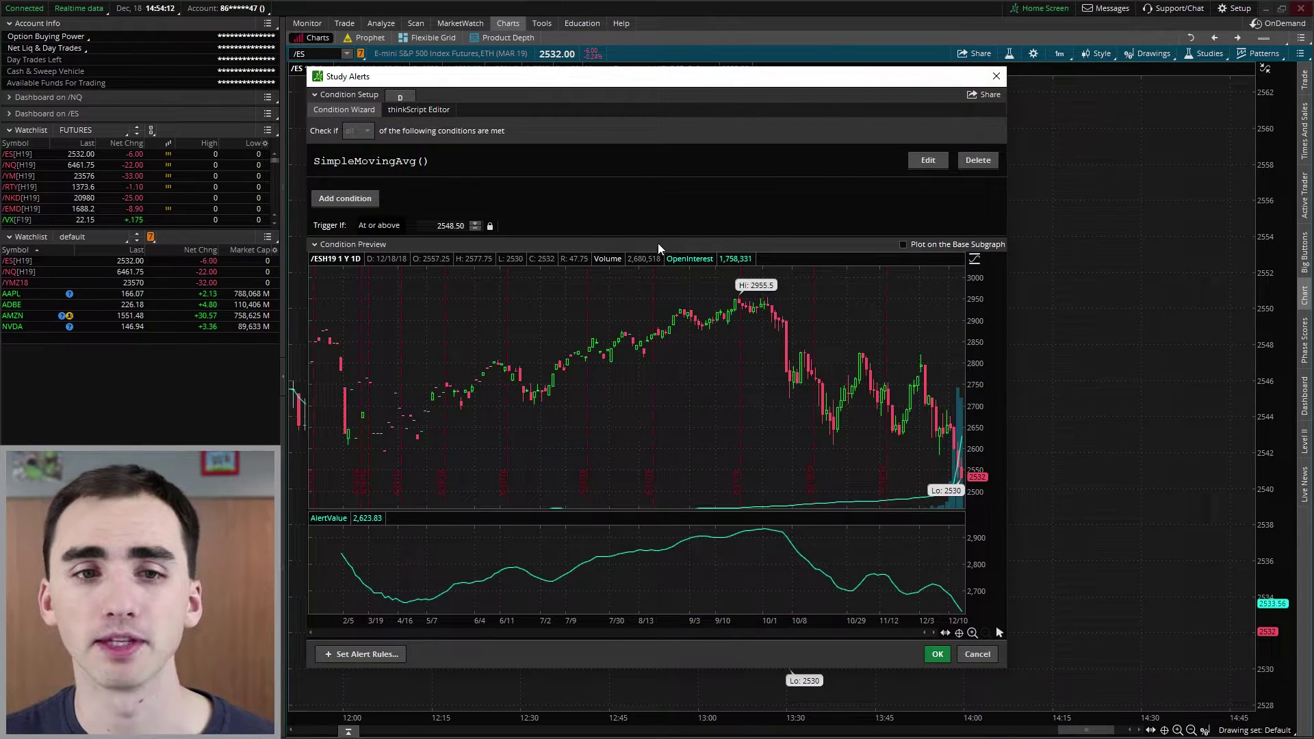
Delete the SimpleMovingAvg() condition and open a blank Edit Condition dialog
{"action": "left_click", "coordinate": [963, 166]}
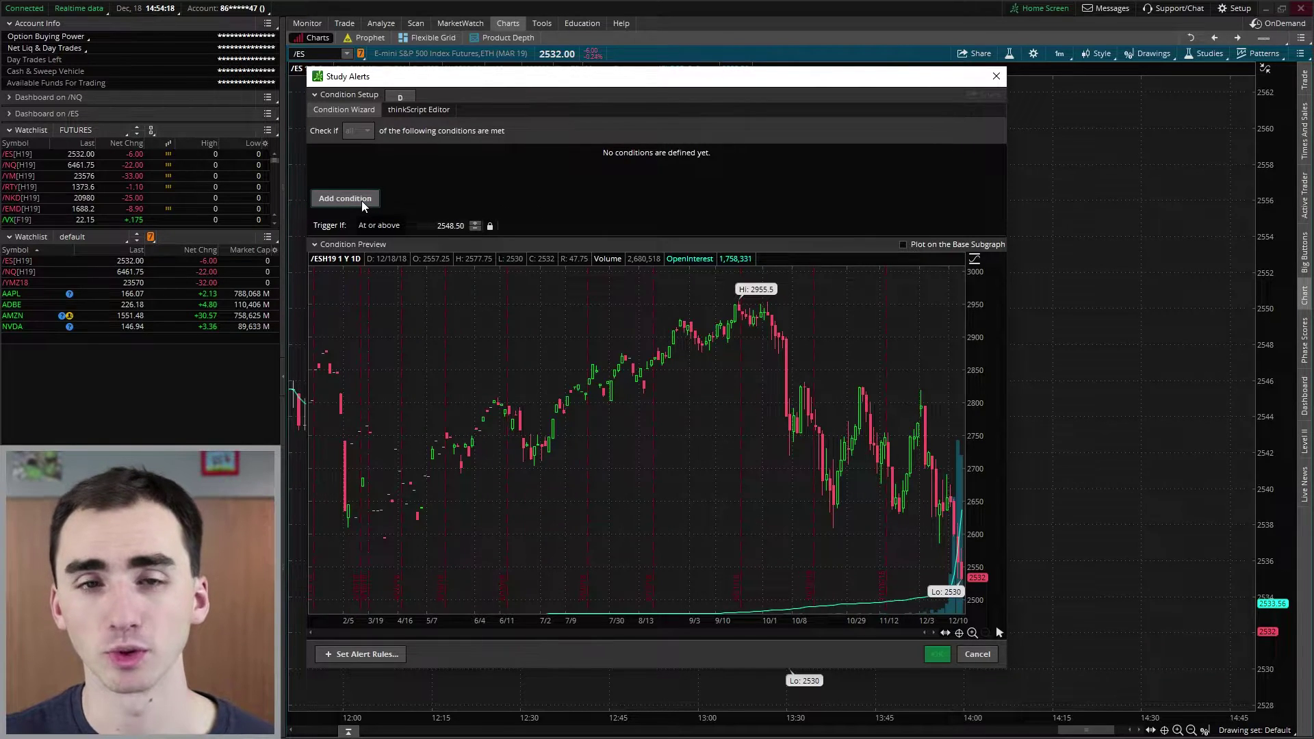
{"action": "left_click", "coordinate": [344, 199]}
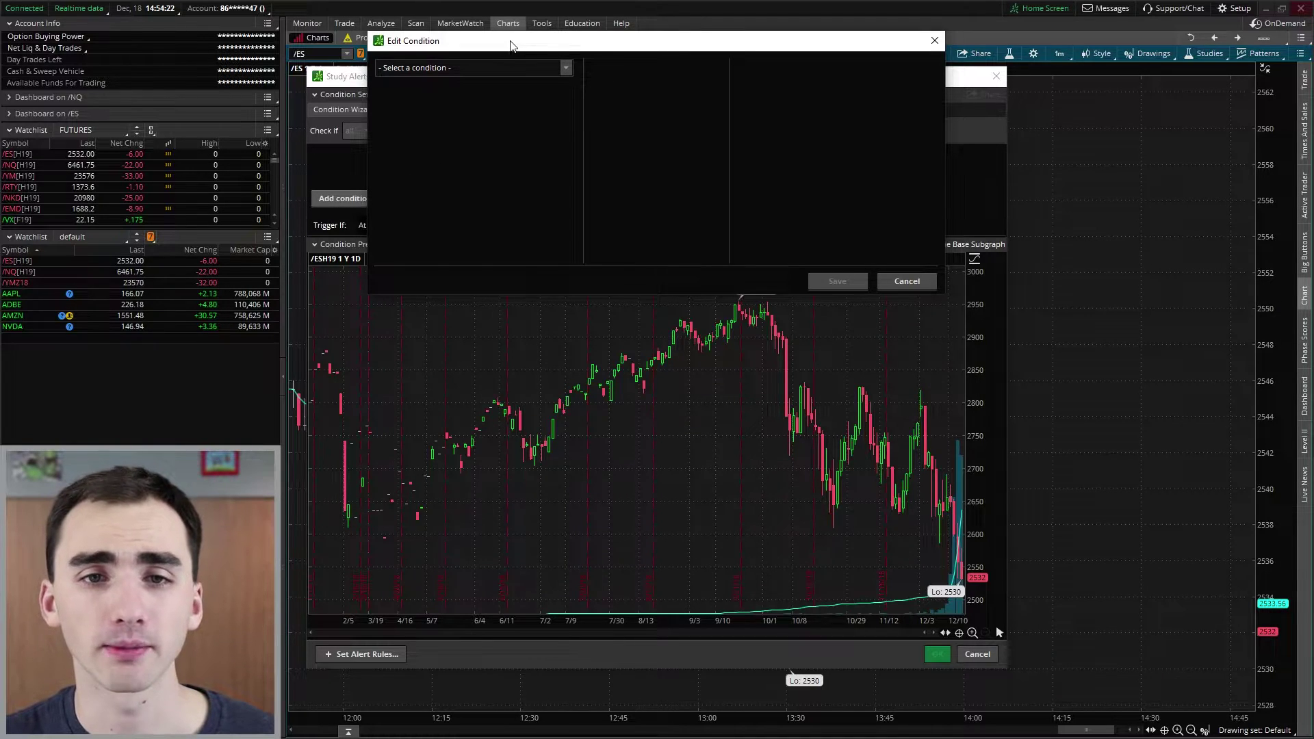
{"action": "left_click_drag", "start_coordinate": [509, 46], "coordinate": [483, 246]}
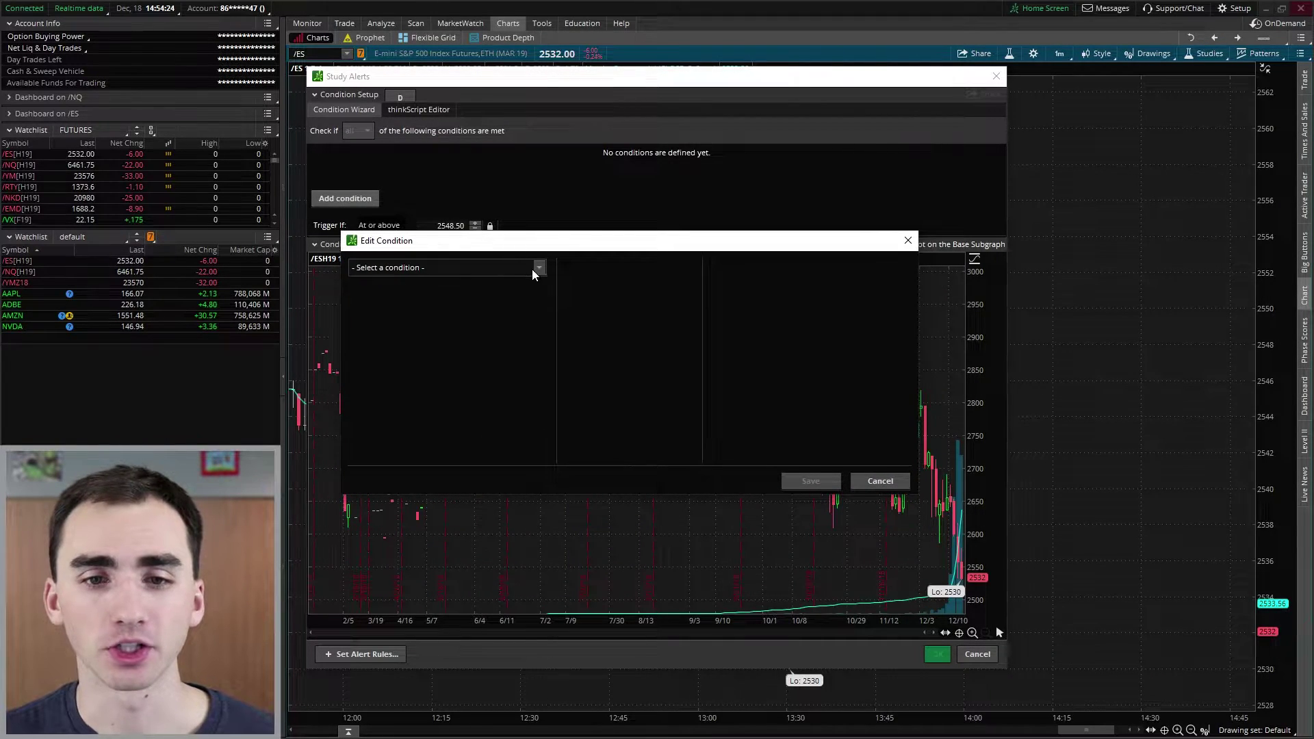
Base the alert condition on the MovAvgExponential study, found by searching 'expo'
{"action": "left_click", "coordinate": [538, 268]}
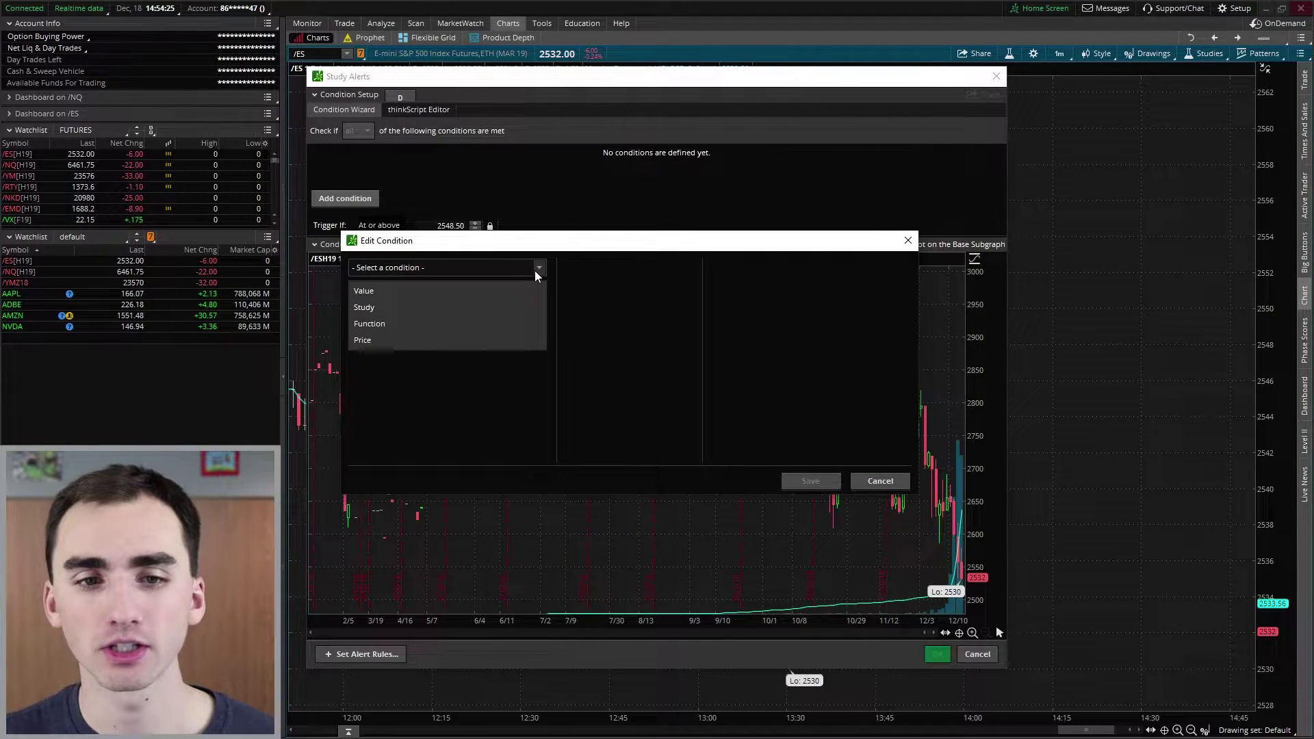
{"action": "left_click", "coordinate": [427, 316]}
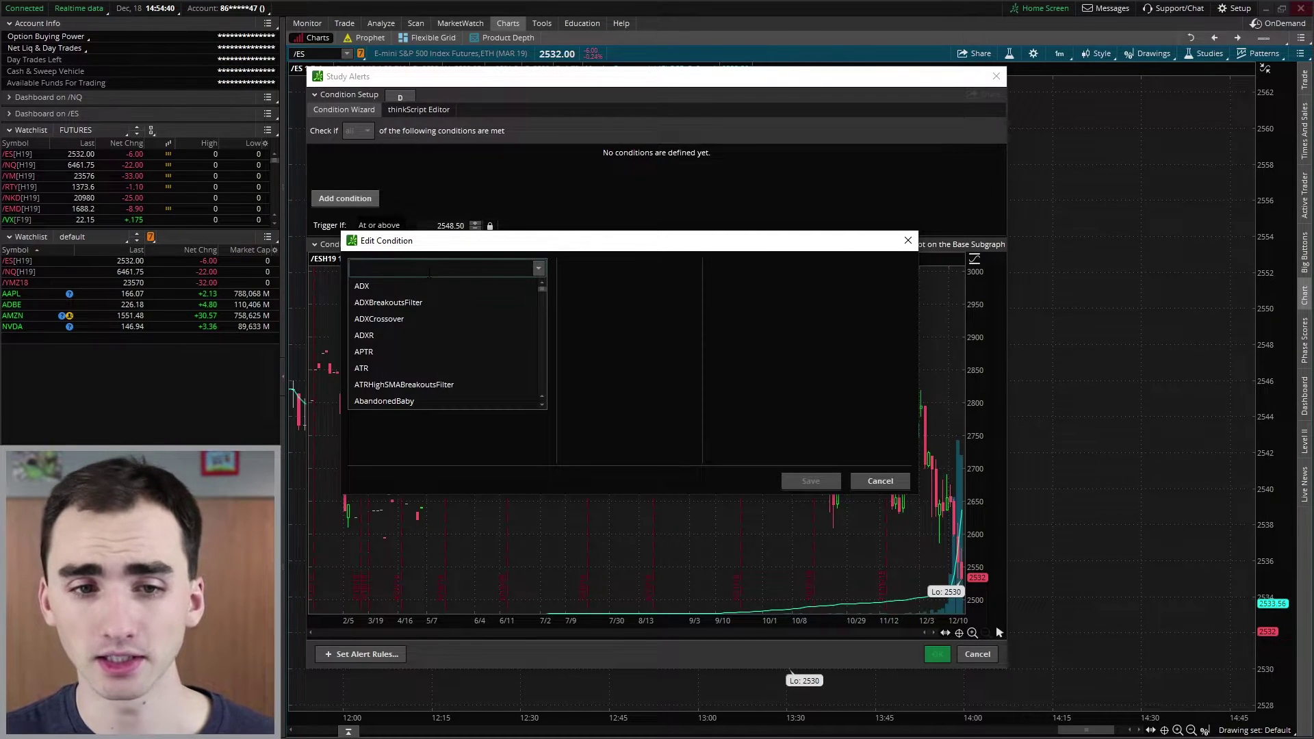
{"action": "scroll", "coordinate": [442, 321], "scroll_direction": "down", "scroll_amount": 5}
{"action": "scroll", "coordinate": [441, 322], "scroll_direction": "down", "scroll_amount": 20}
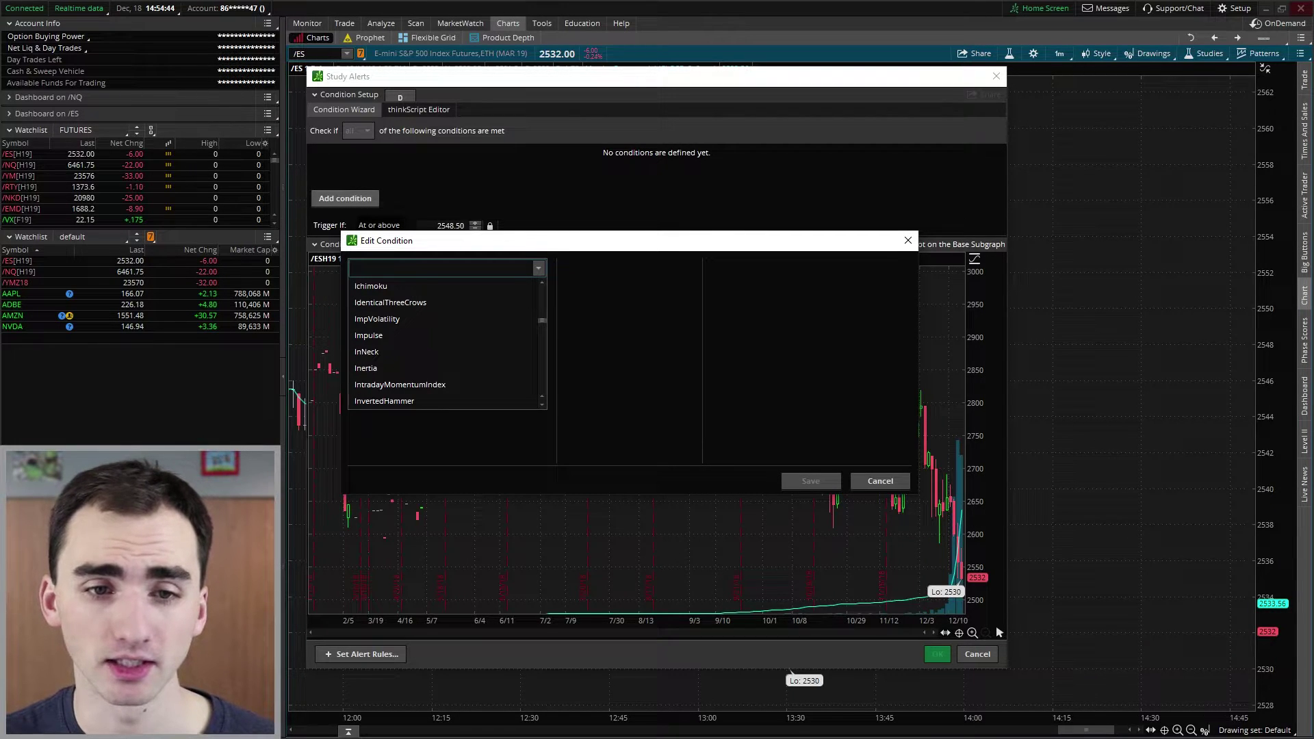
{"action": "type", "text": "expo"}
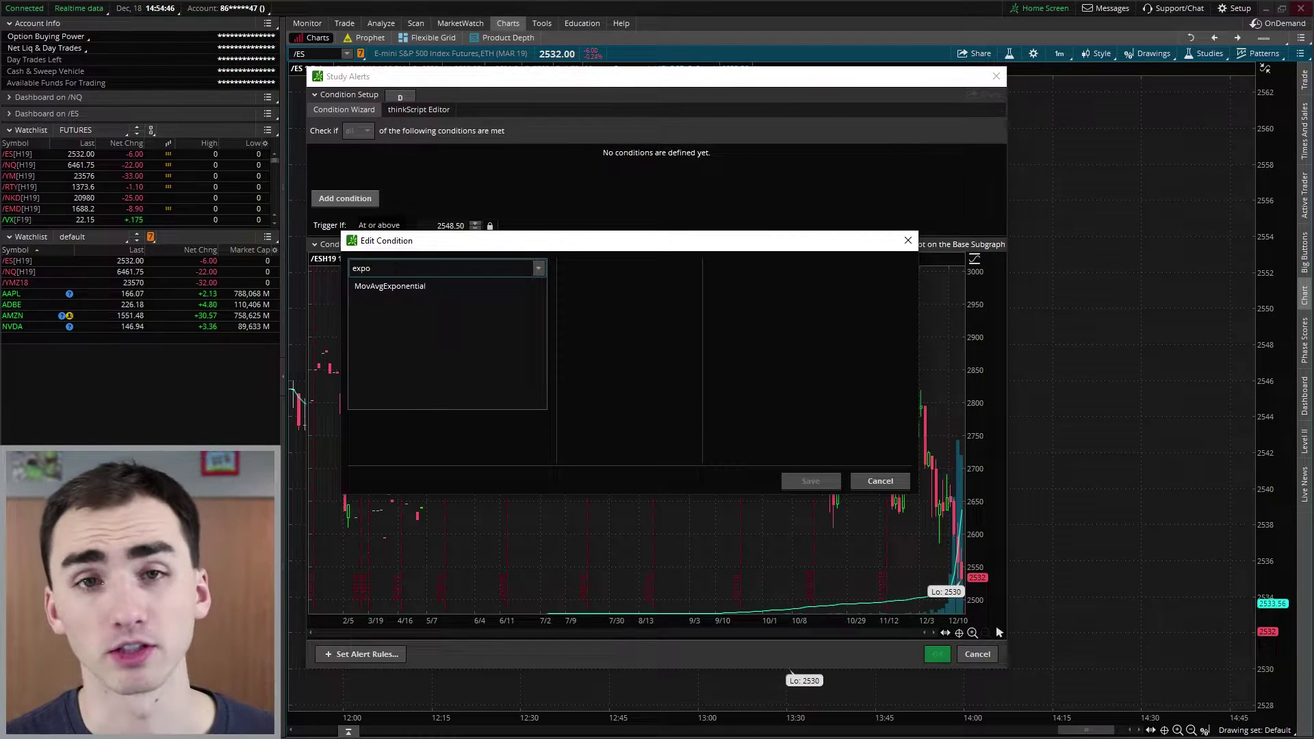
{"action": "left_click", "coordinate": [396, 287]}
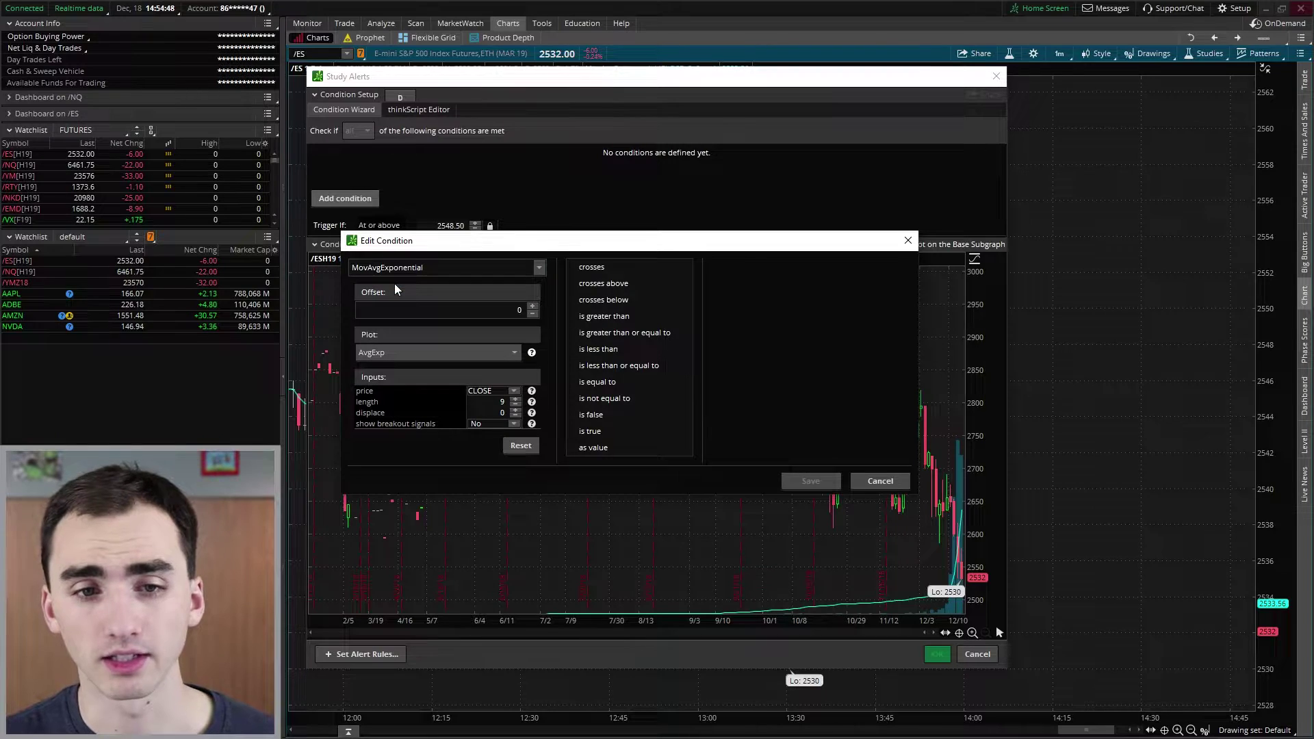
Set the EMA length to 8 and choose the crosses operator
{"action": "double_click", "coordinate": [503, 402]}
{"action": "type", "text": "8"}
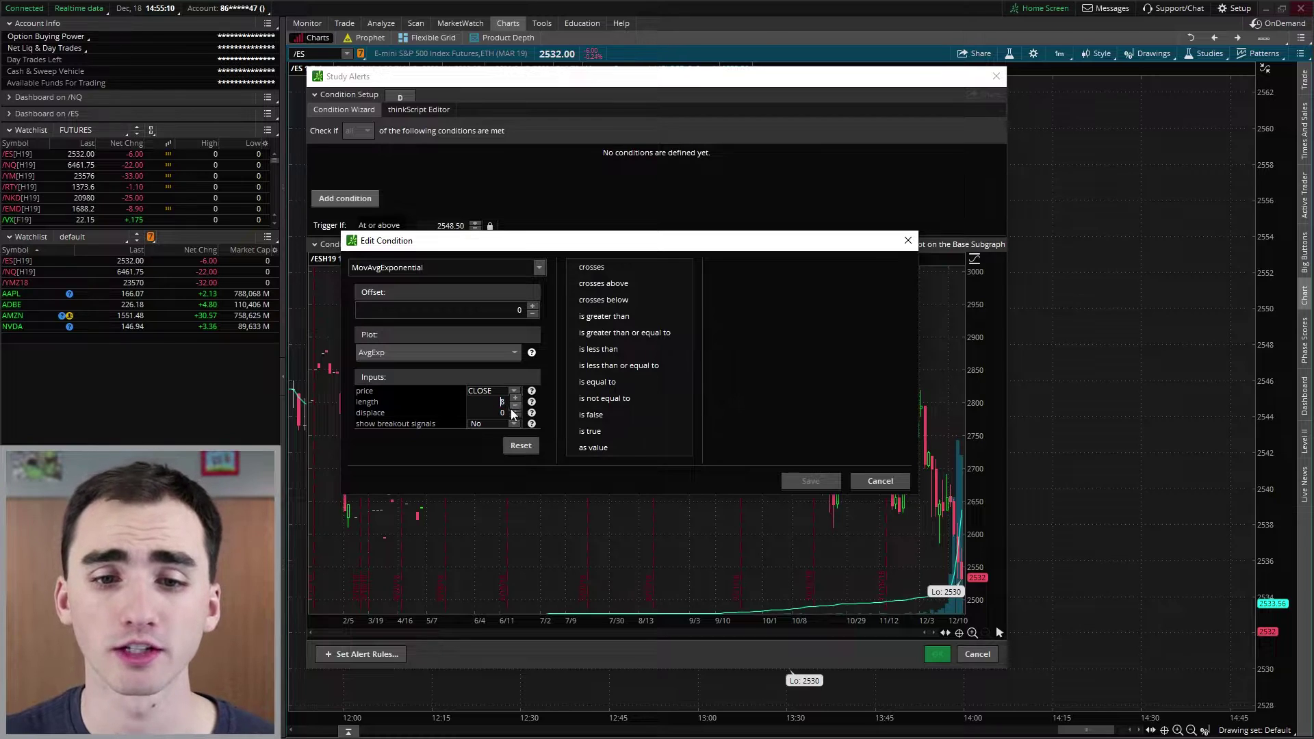
{"action": "key", "text": "Tab"}
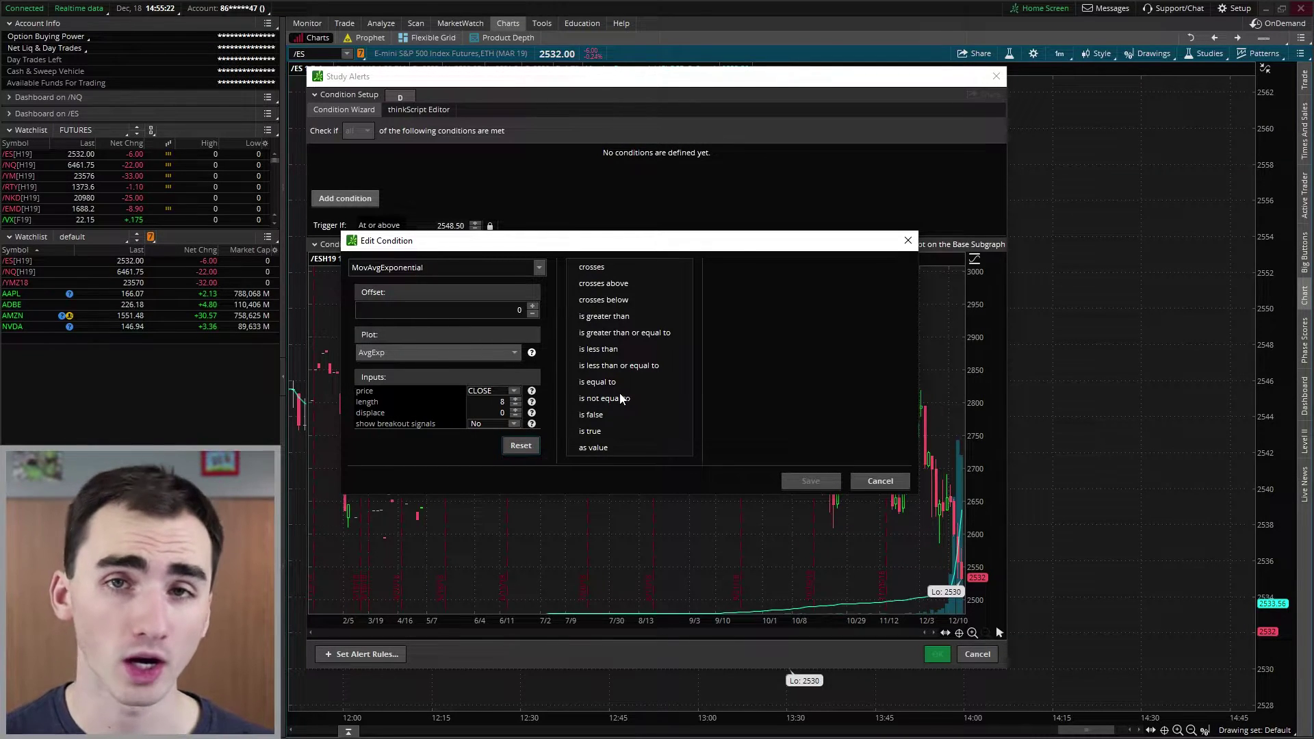
{"action": "left_click", "coordinate": [655, 270]}
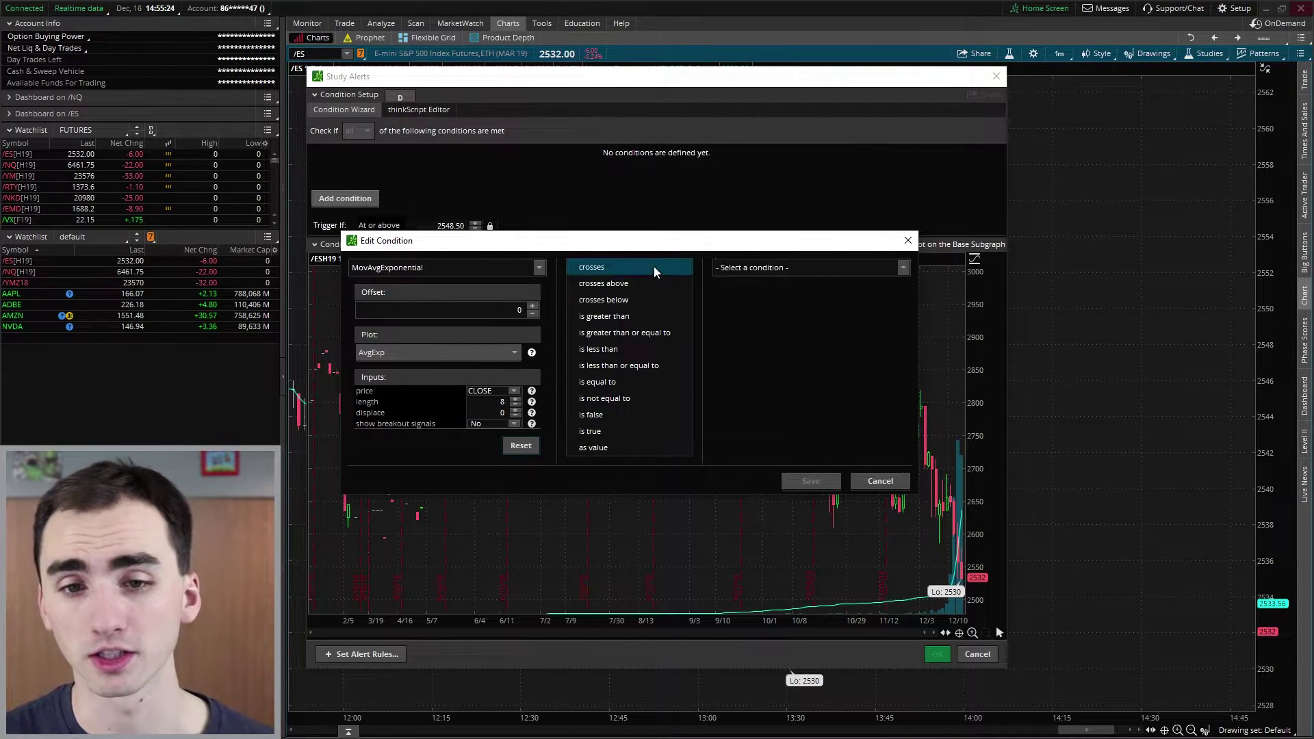
Make the EMA's comparison target the close price
{"action": "left_click", "coordinate": [840, 269]}
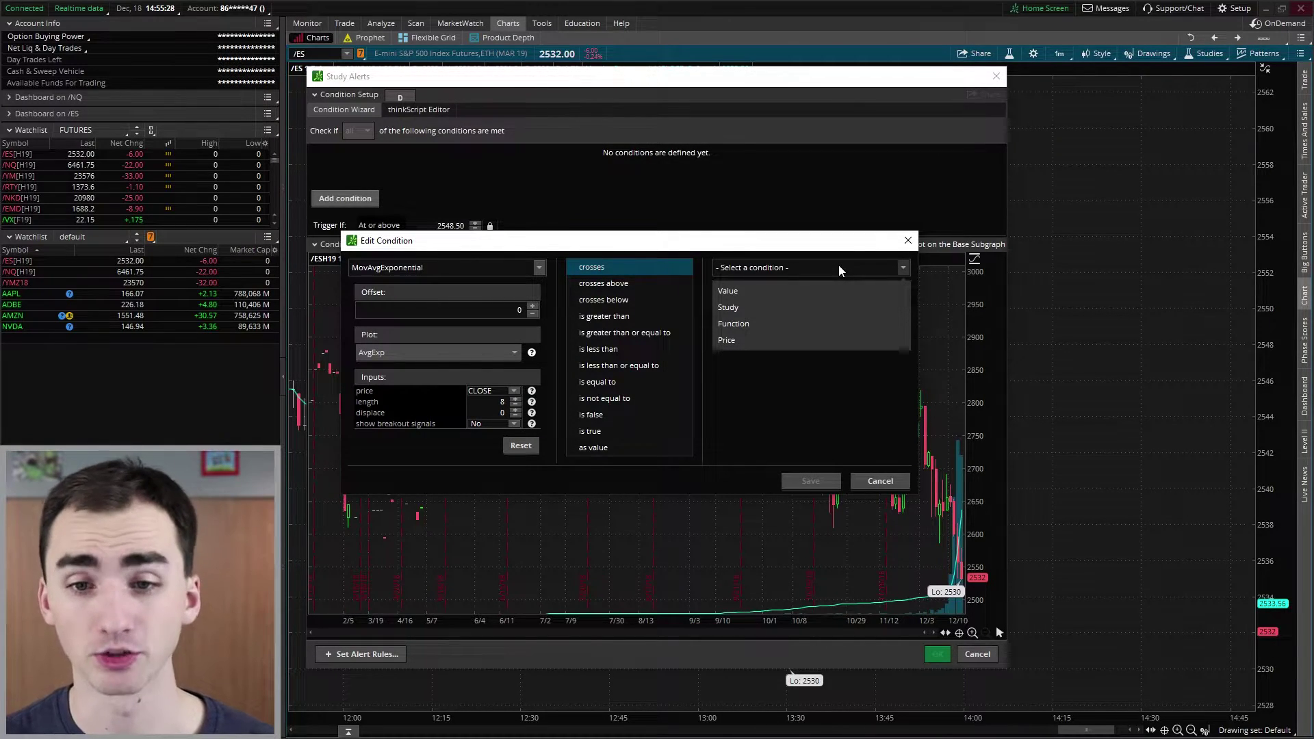
{"action": "left_click", "coordinate": [796, 342]}
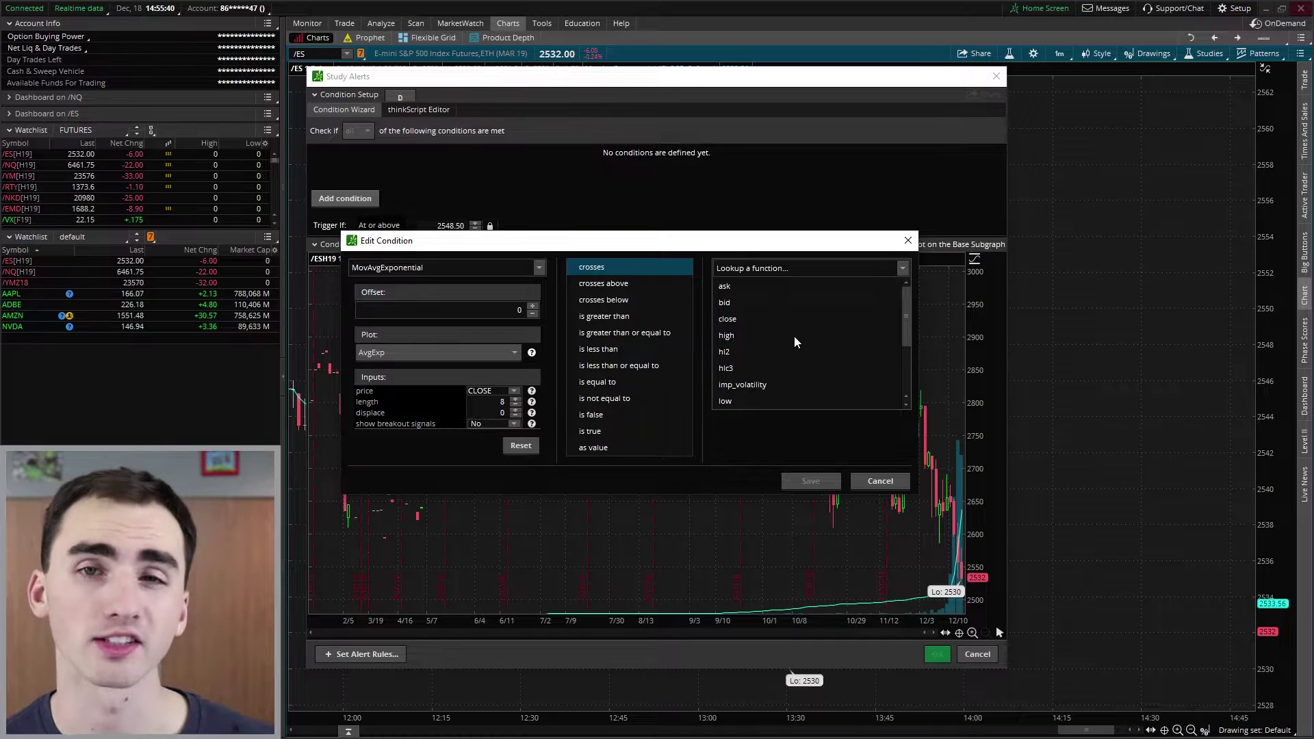
{"action": "scroll", "coordinate": [796, 342], "scroll_direction": "down", "scroll_amount": 2}
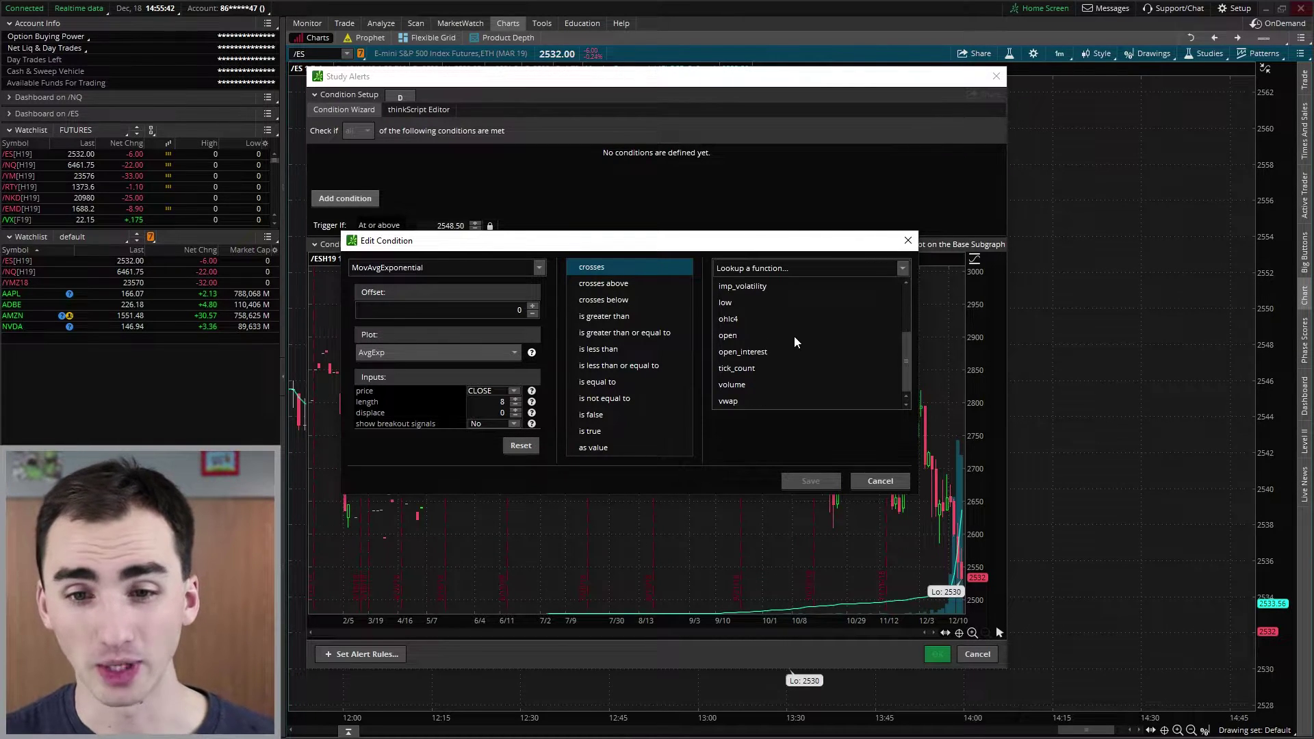
{"action": "scroll", "coordinate": [796, 342], "scroll_direction": "up", "scroll_amount": 2}
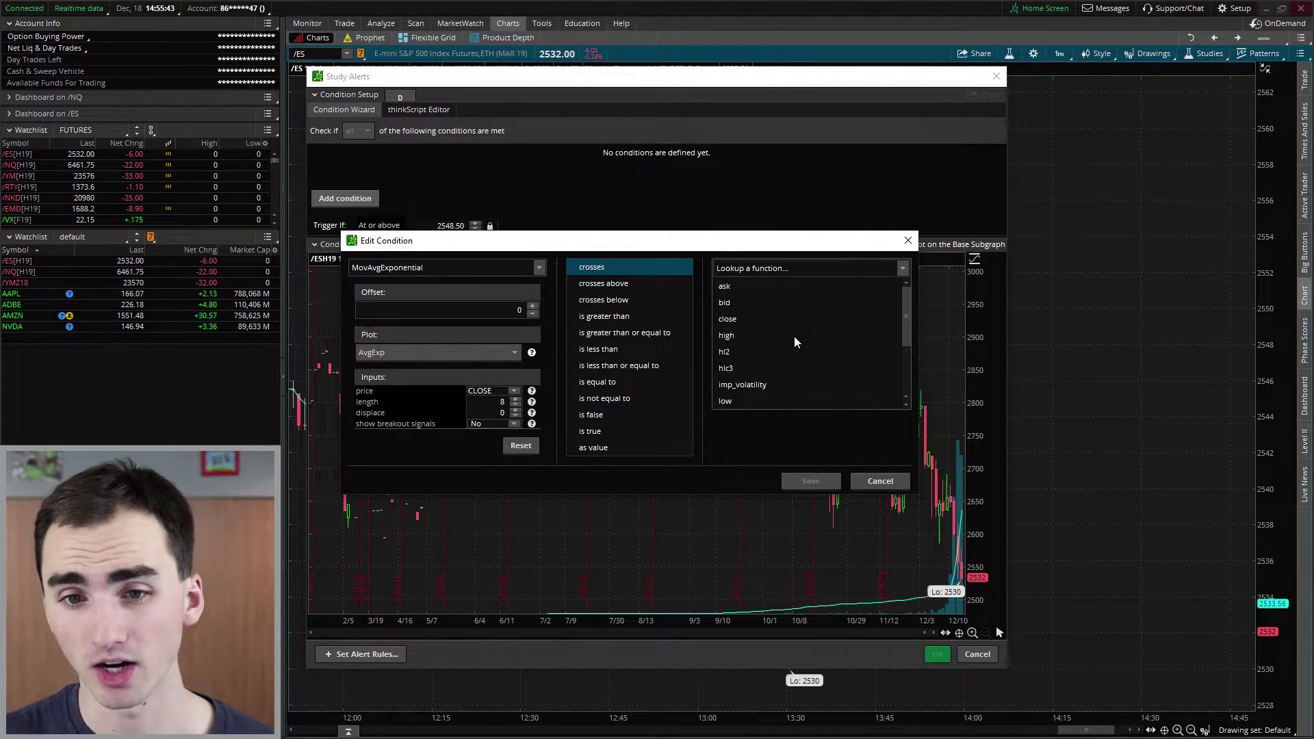
{"action": "left_click", "coordinate": [755, 320]}
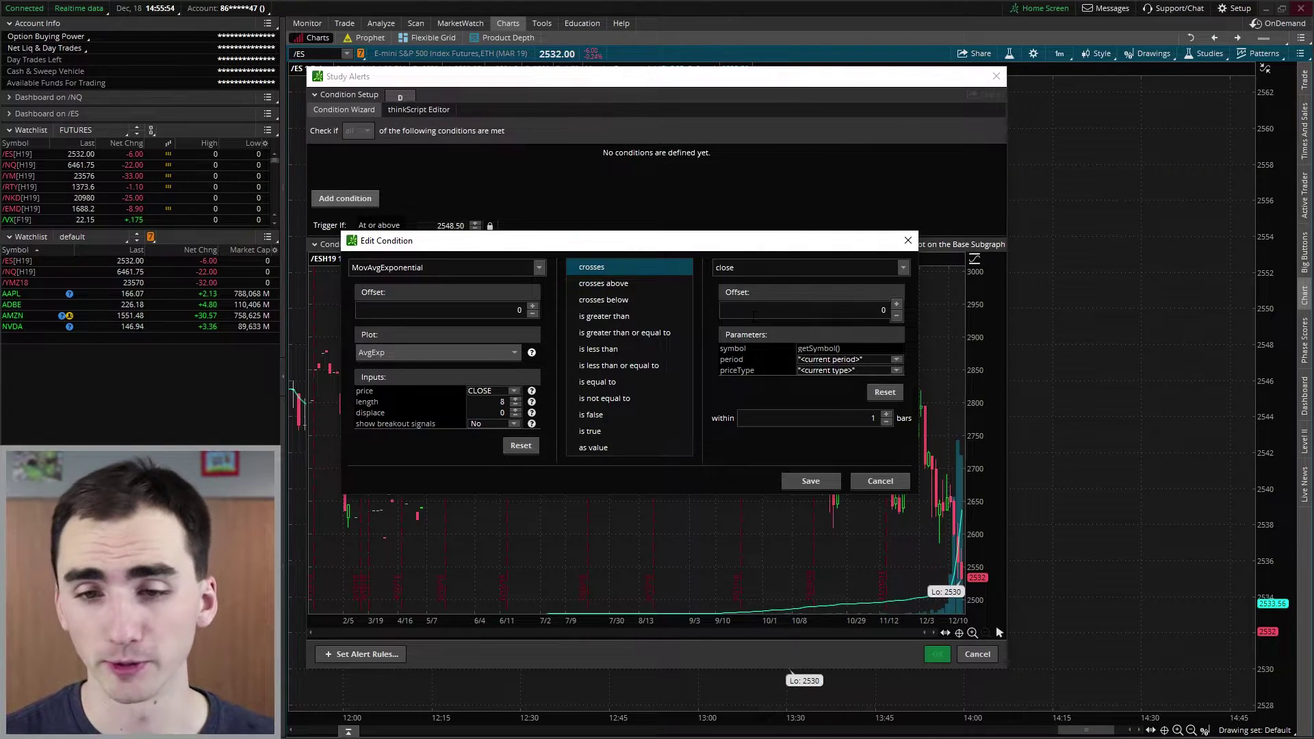
Replace the default getSymbol() with "/es" as the close price's symbol
{"action": "left_click", "coordinate": [869, 310]}
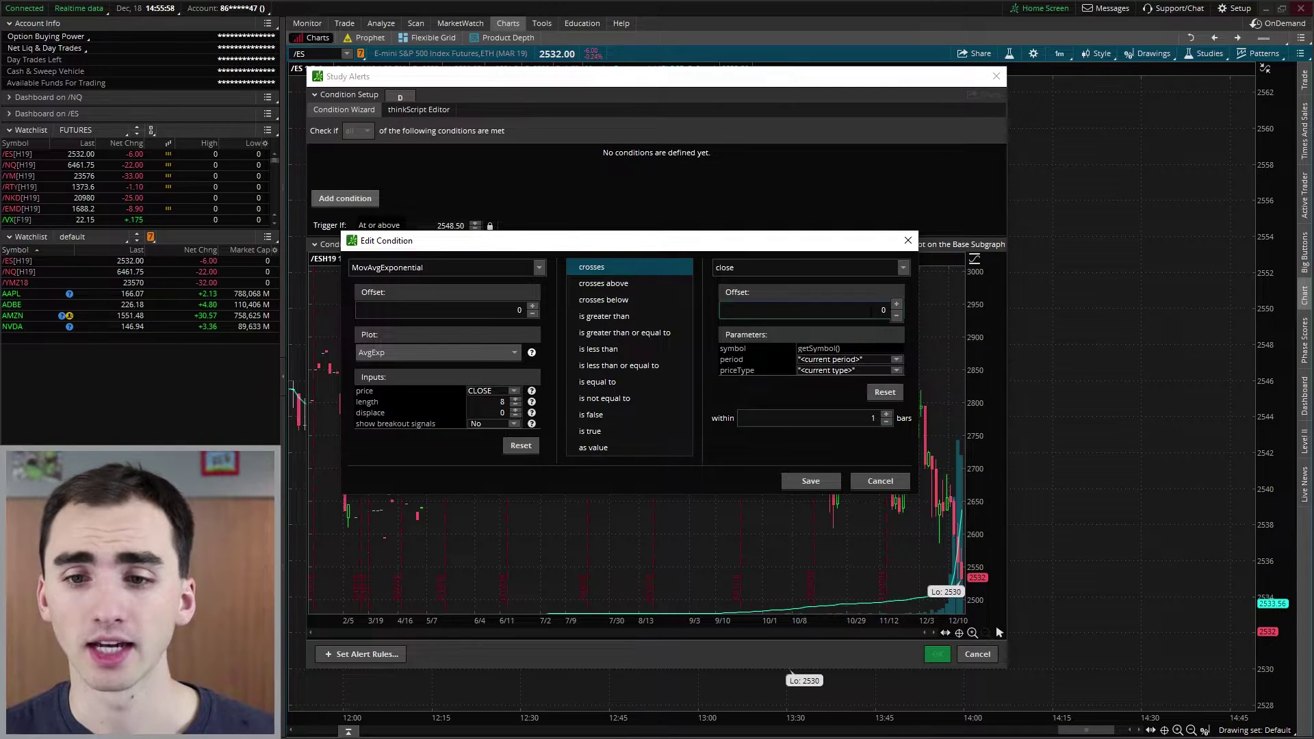
{"action": "left_click", "coordinate": [814, 348]}
{"action": "key", "text": "BackSpace"}
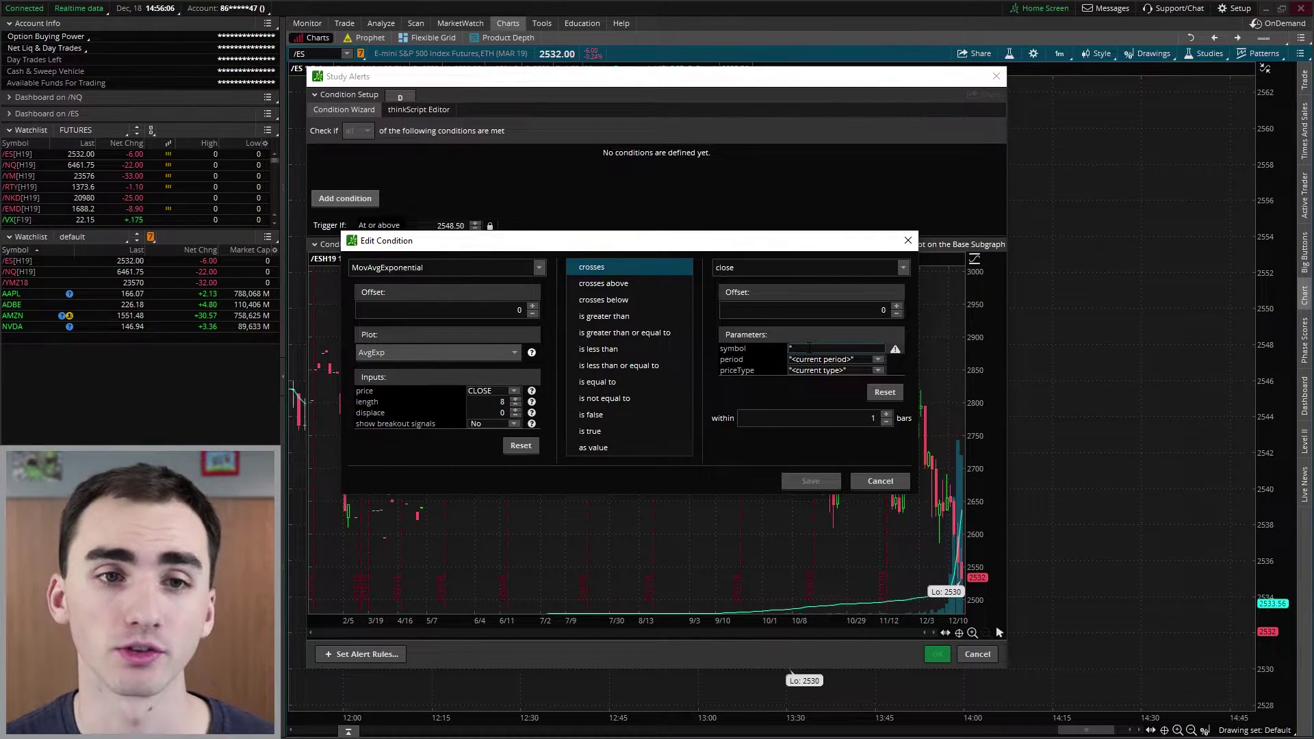
{"action": "type", "text": "\"/es"}
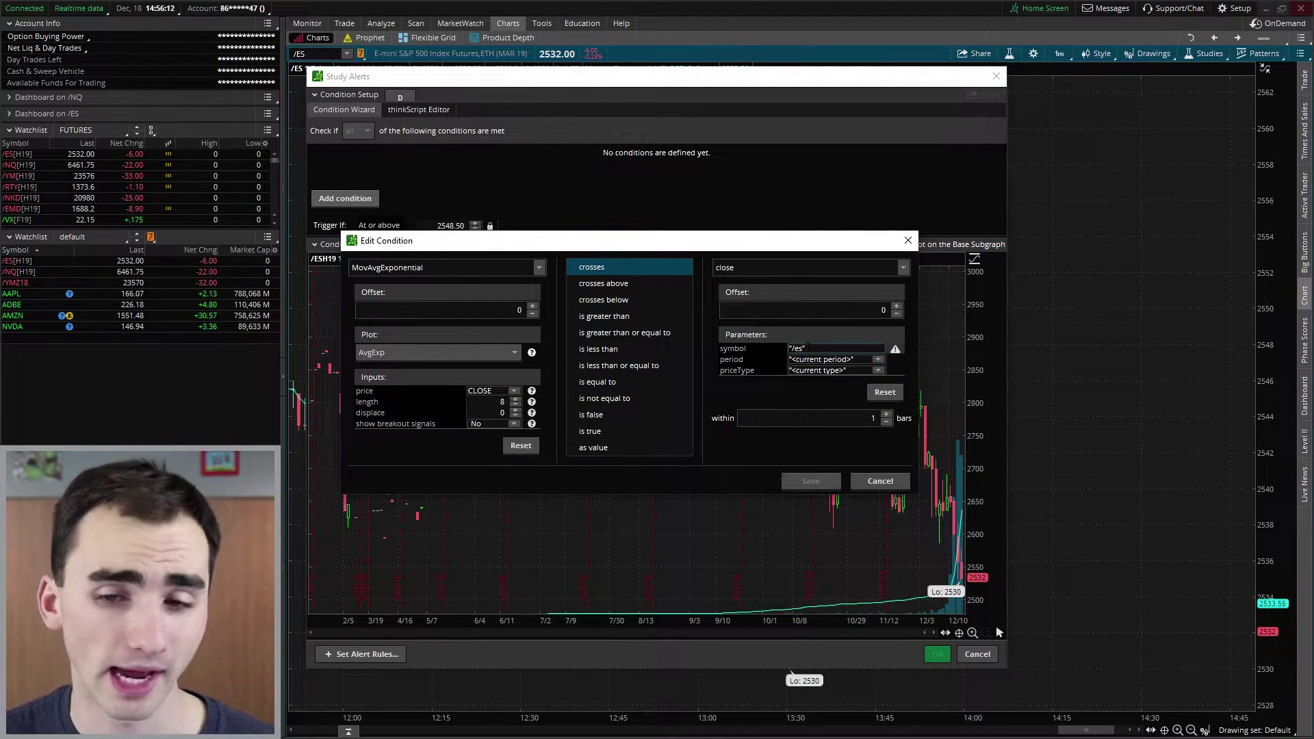
{"action": "key", "text": "Return"}
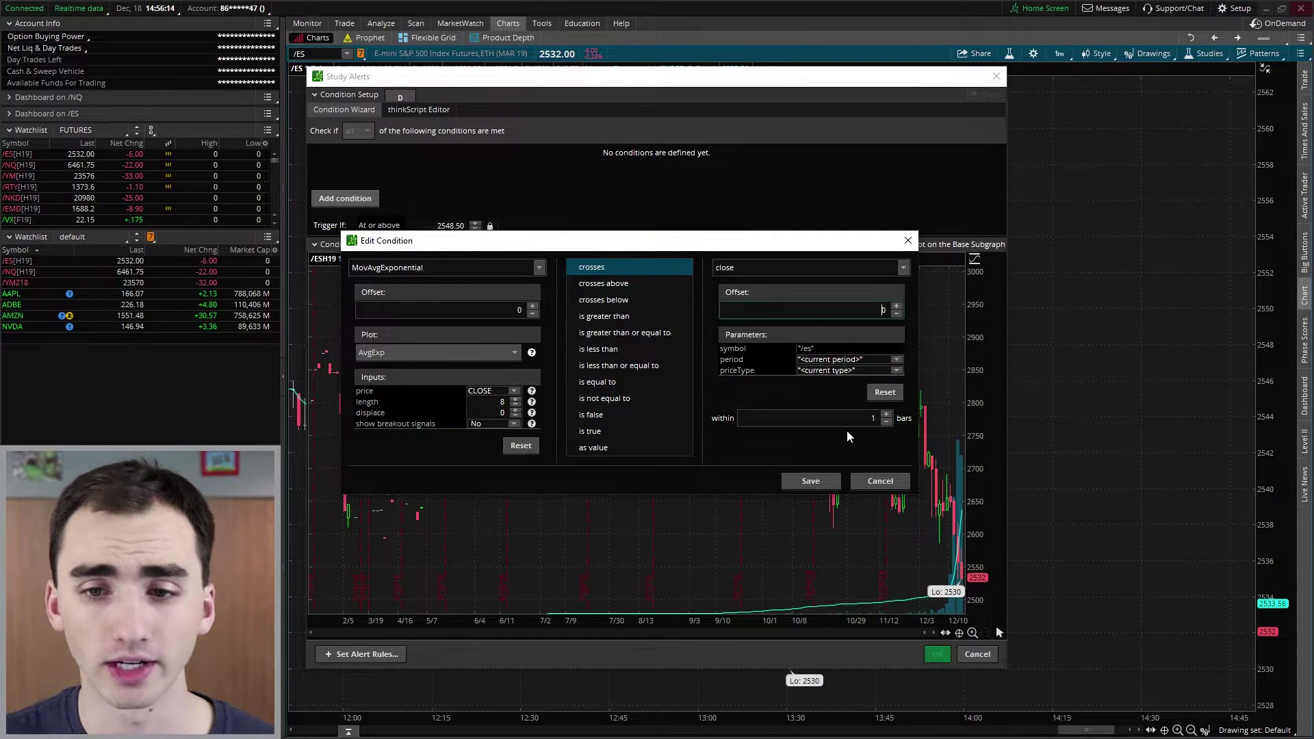
Demonstrate "AAPL" as the symbol, then restore /es
{"action": "left_click", "coordinate": [795, 351]}
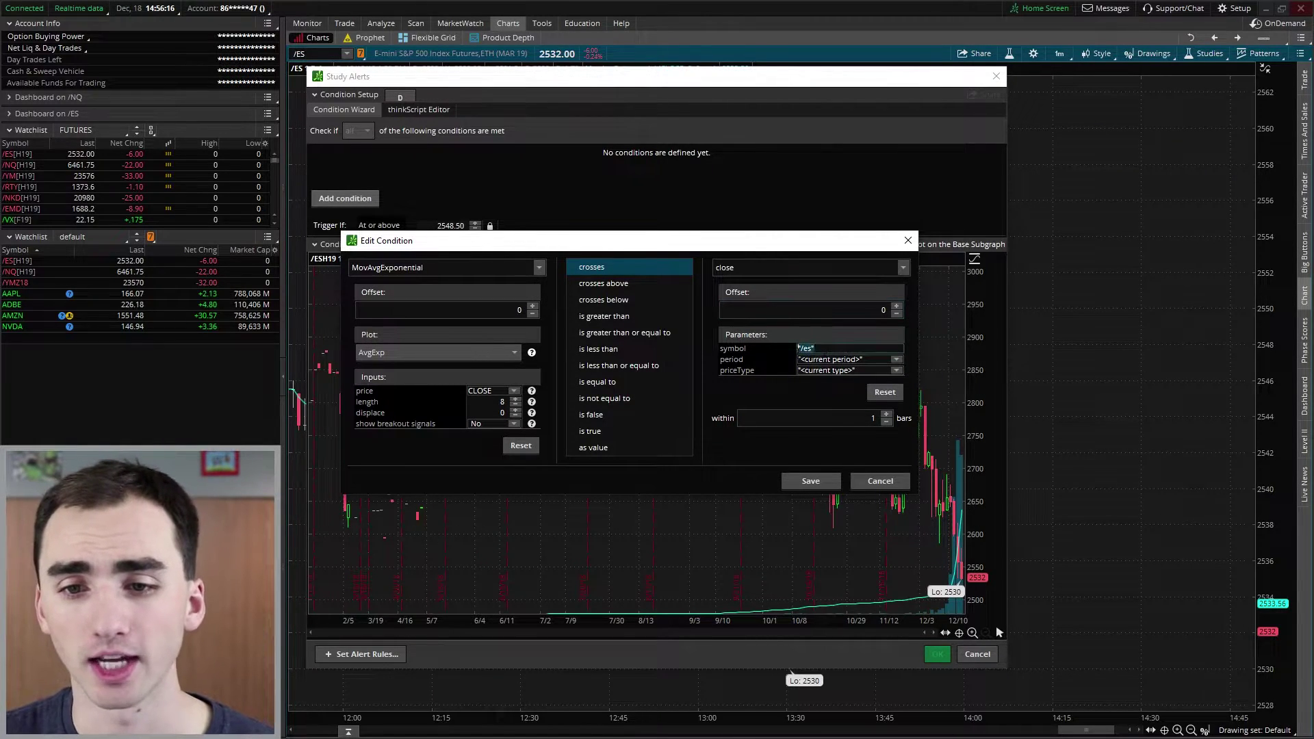
{"action": "type", "text": "\""}
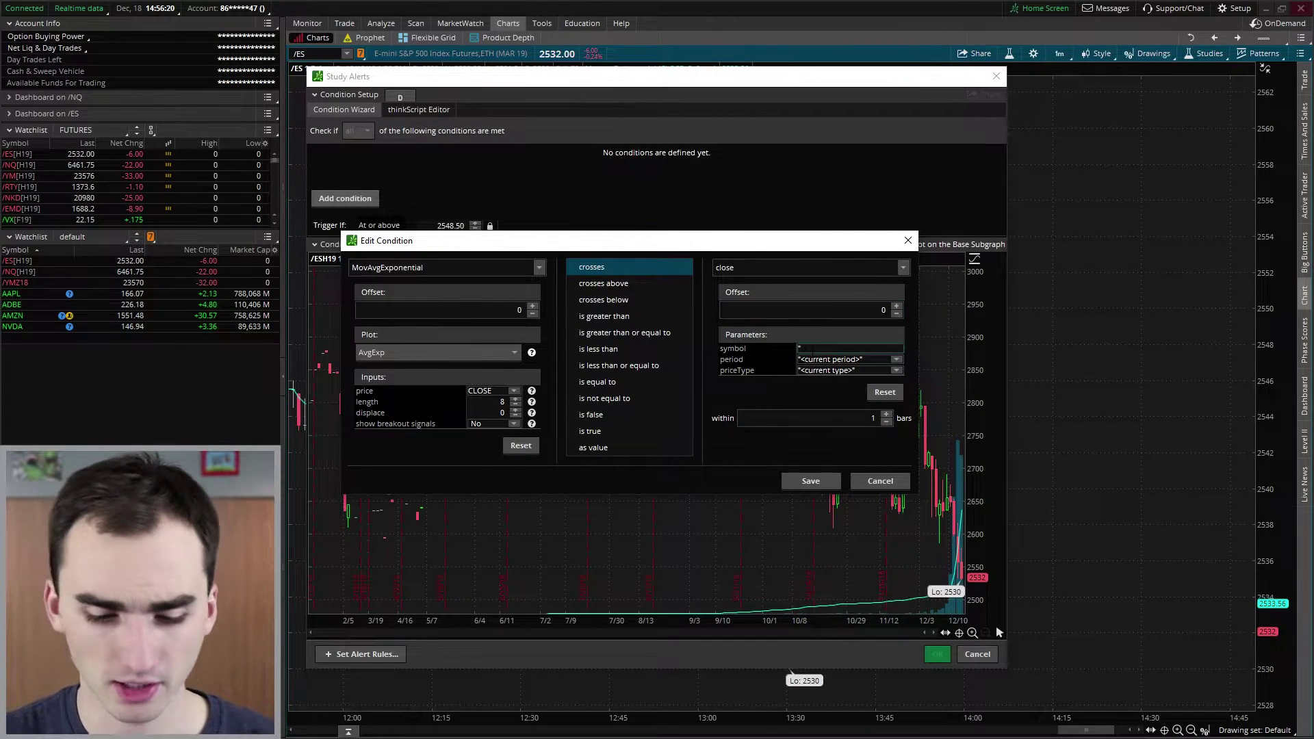
{"action": "type", "text": "AAPL"}
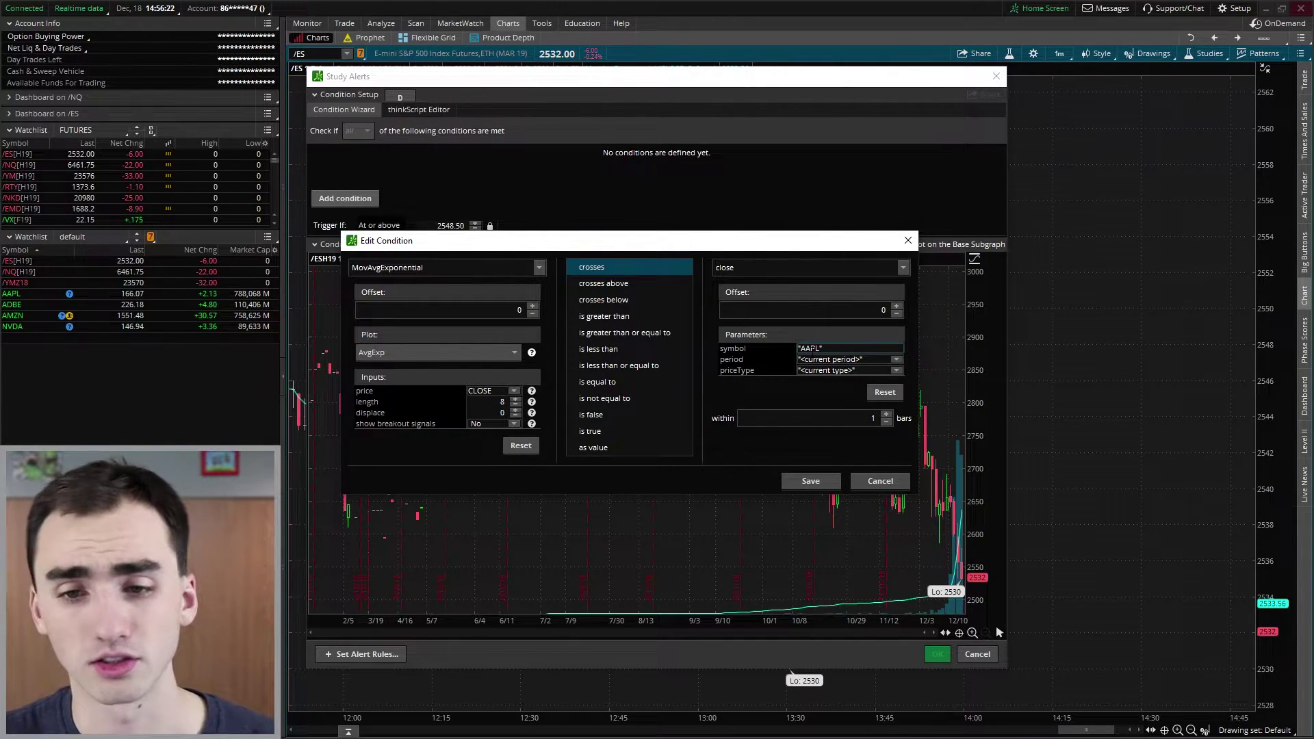
{"action": "key", "text": "Return"}
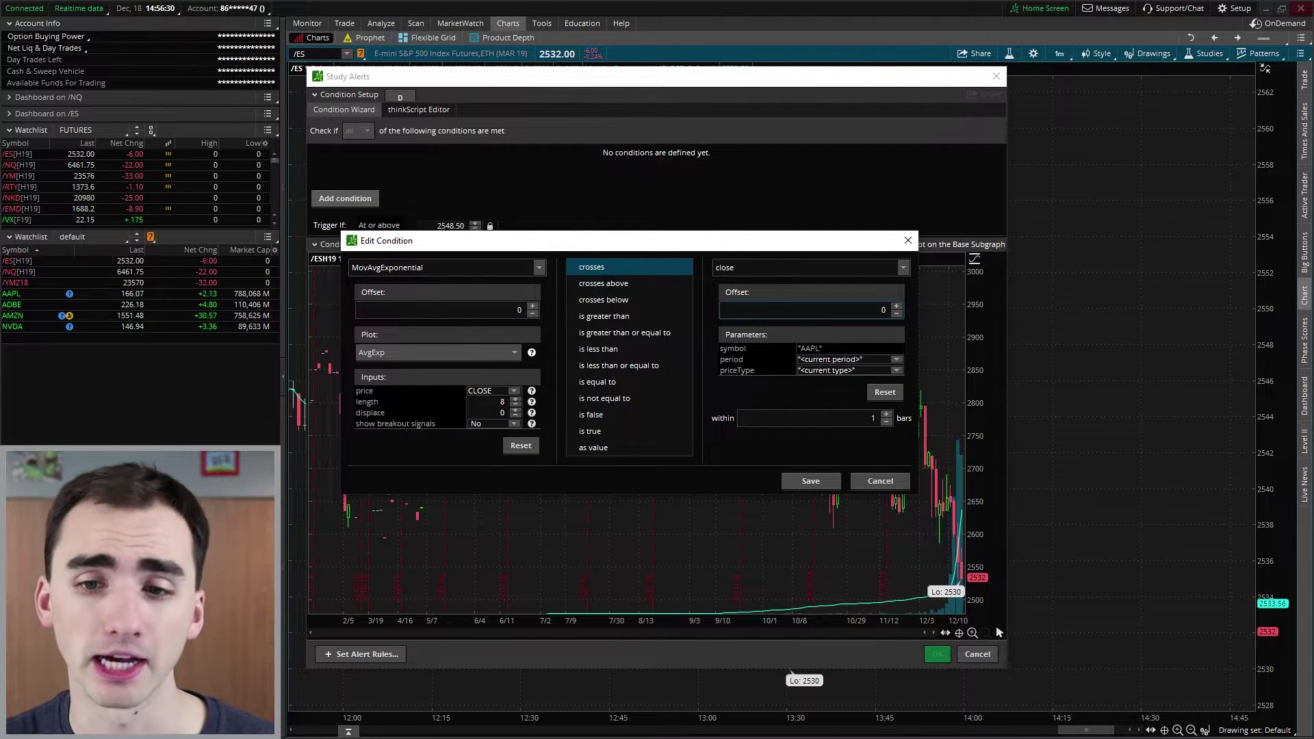
{"action": "left_click", "coordinate": [817, 348]}
{"action": "type", "text": "/es"}
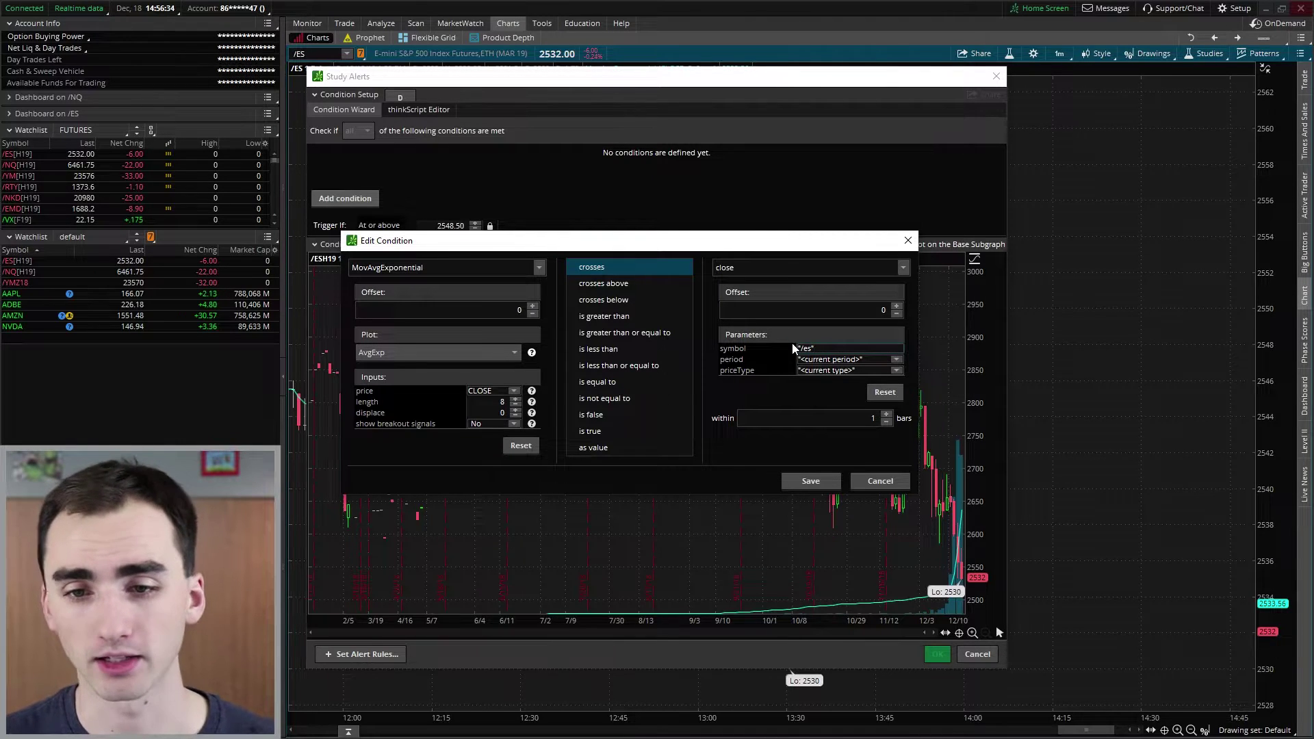
{"action": "key", "text": "Return"}
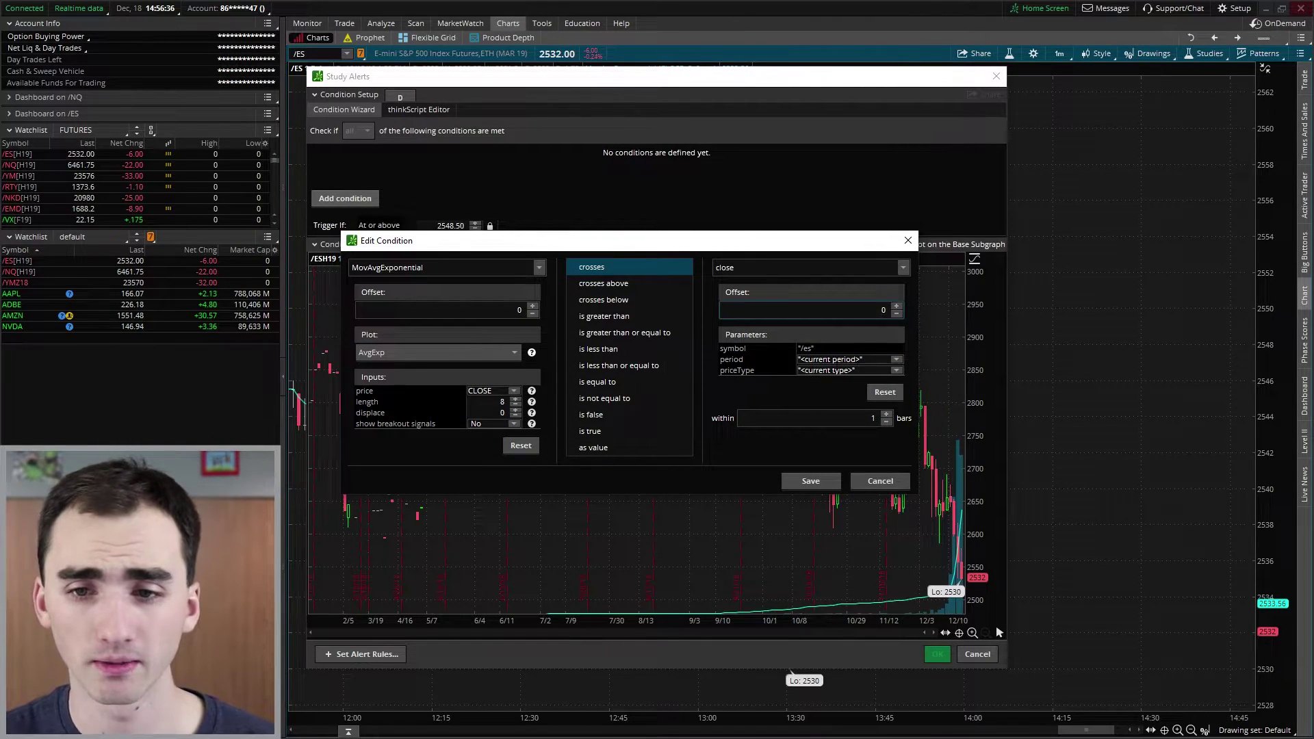
Set the close's period to AggregationPeriod.MIN (1 minute) and price type to MARK
{"action": "left_click", "coordinate": [896, 361]}
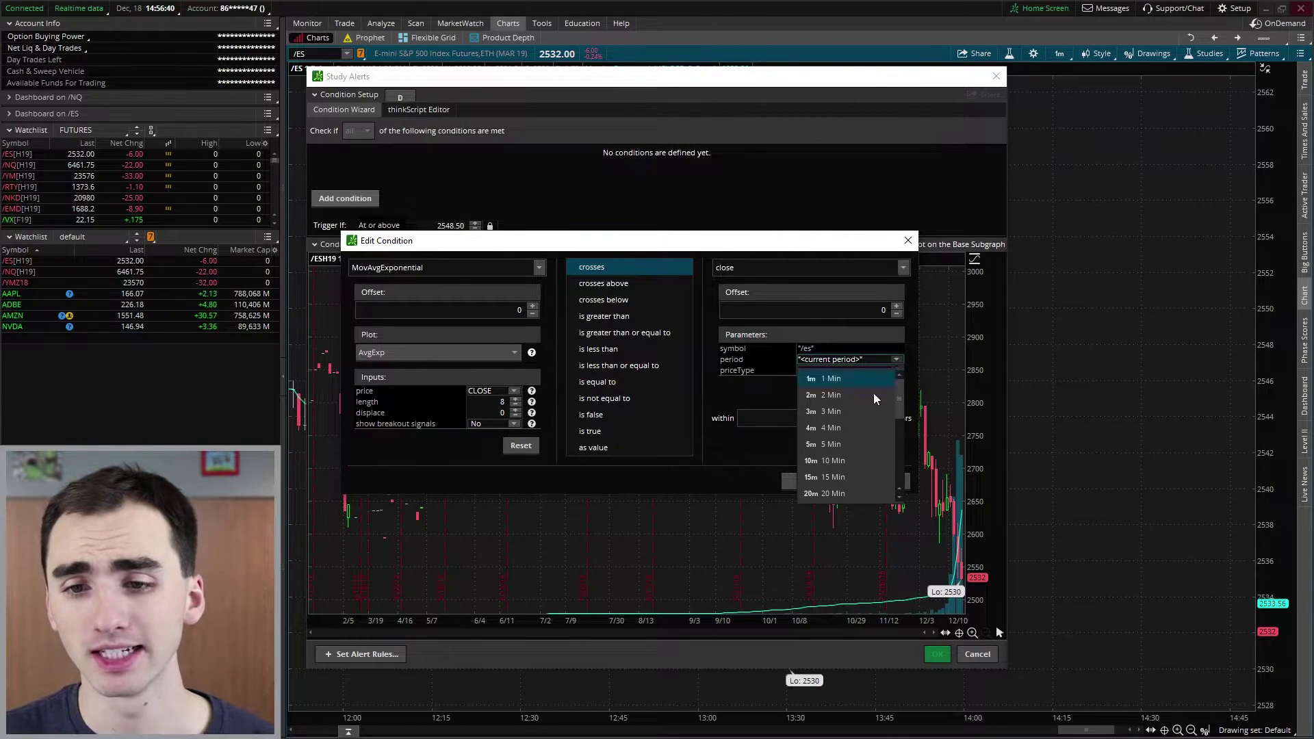
{"action": "scroll", "coordinate": [875, 404], "scroll_direction": "down", "scroll_amount": 5}
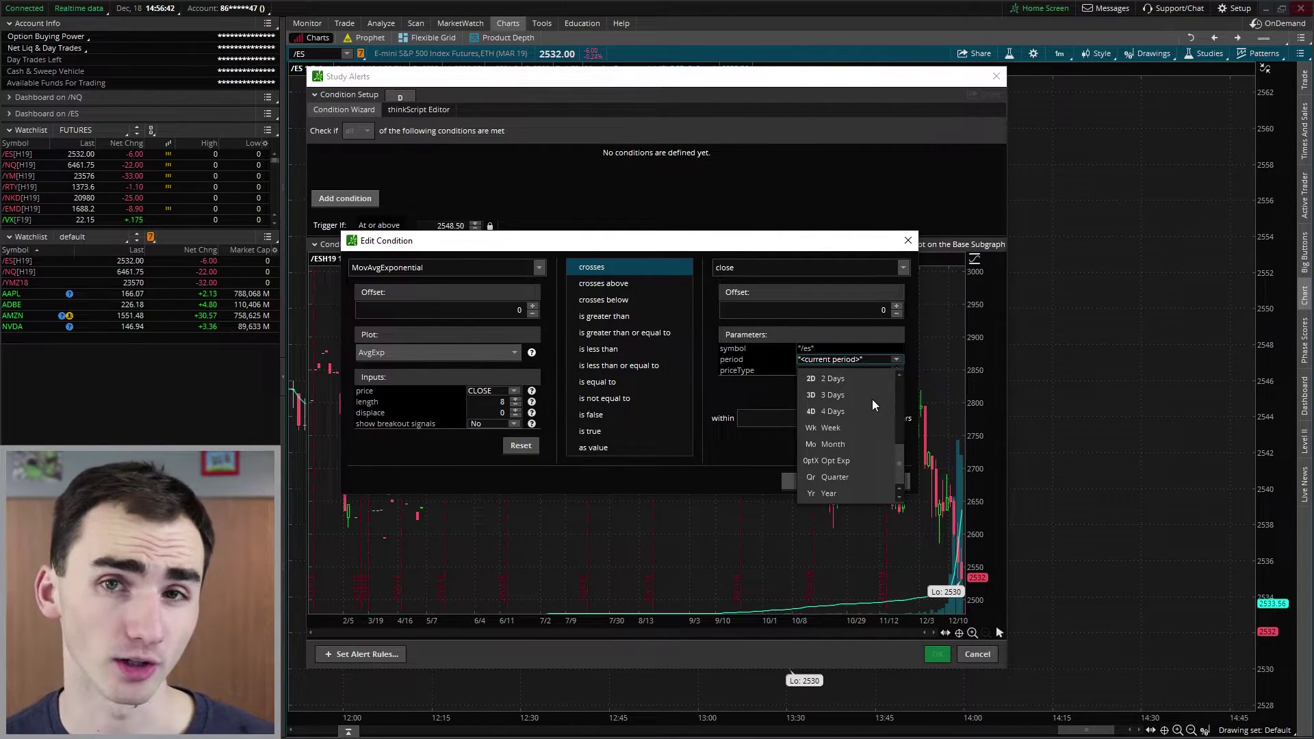
{"action": "scroll", "coordinate": [873, 405], "scroll_direction": "up", "scroll_amount": 5}
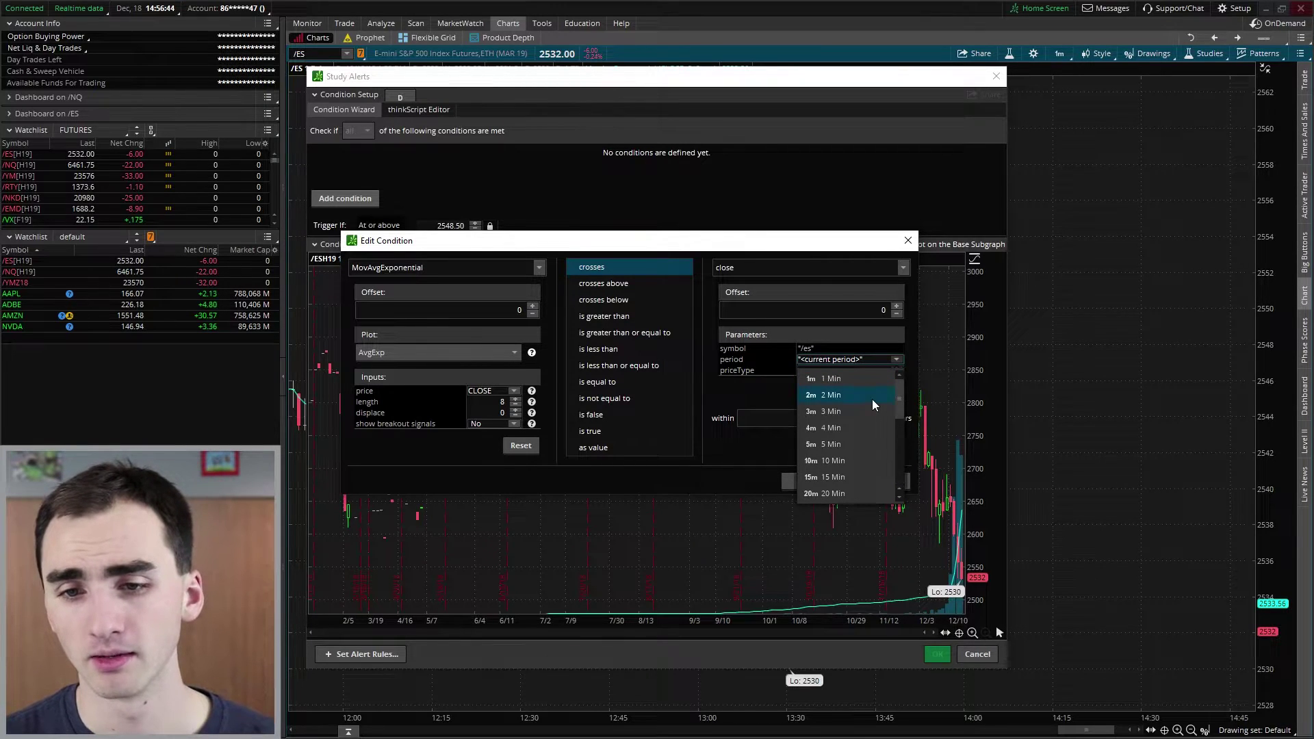
{"action": "left_click", "coordinate": [778, 381]}
{"action": "left_click", "coordinate": [893, 359]}
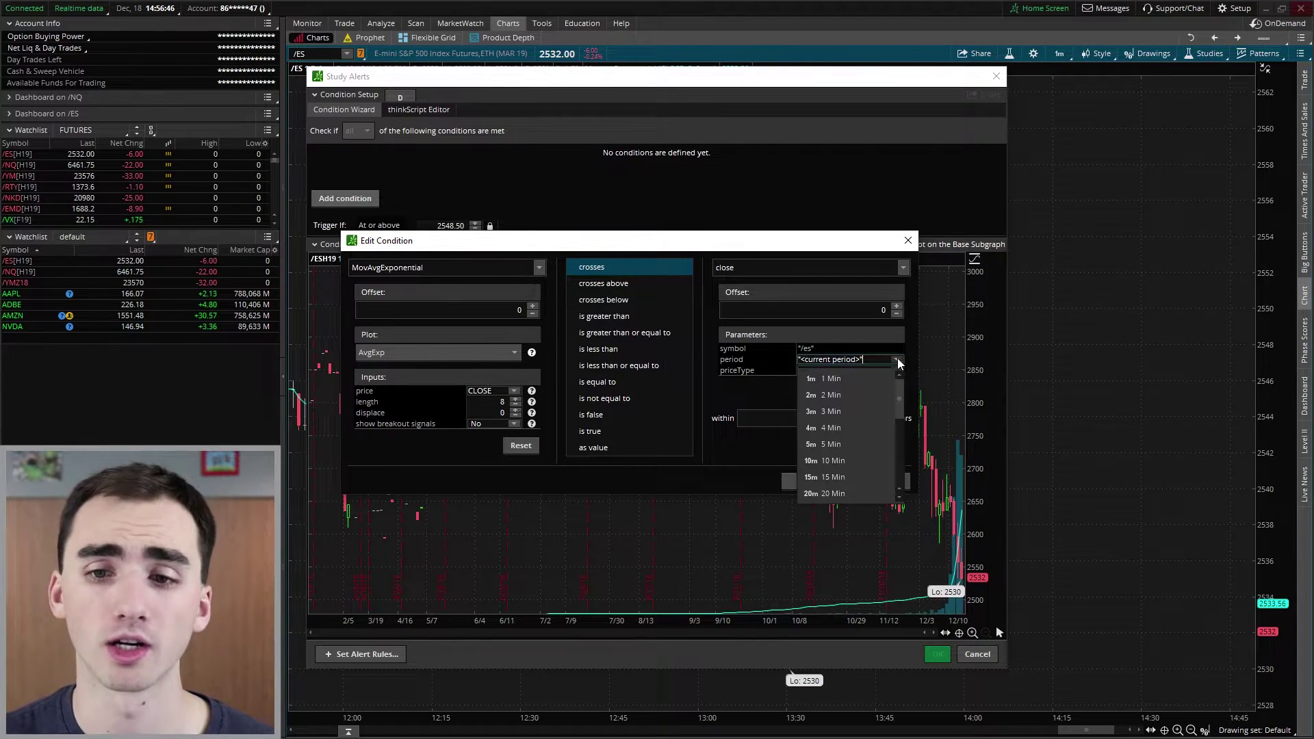
{"action": "left_click", "coordinate": [896, 377]}
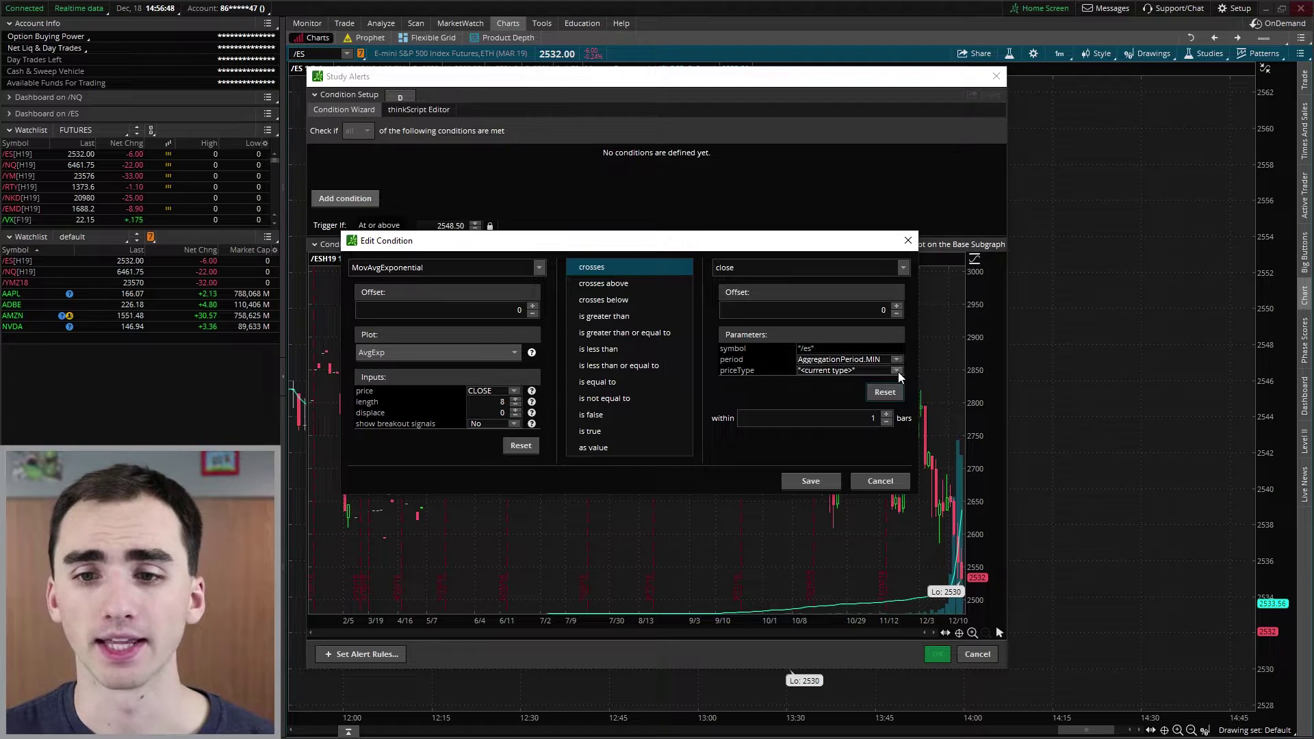
{"action": "left_click", "coordinate": [897, 371]}
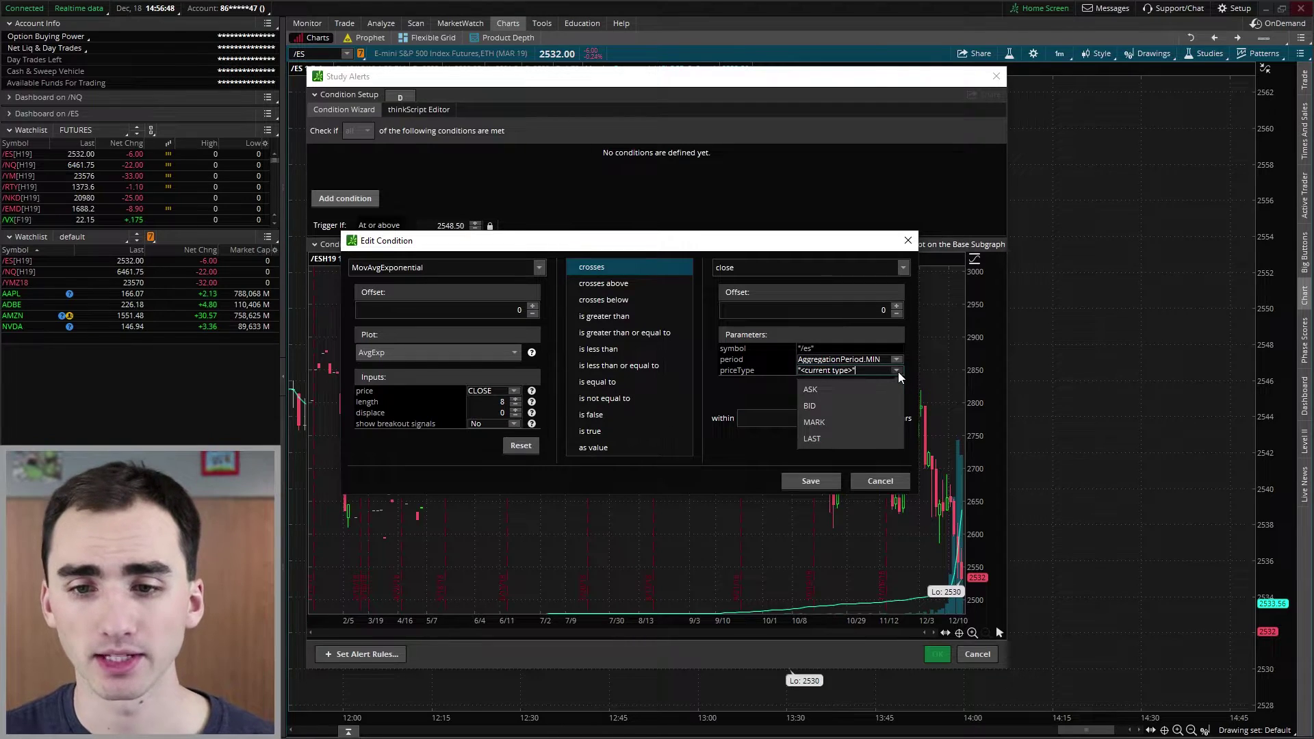
{"action": "left_click", "coordinate": [881, 423]}
{"action": "left_click", "coordinate": [874, 418]}
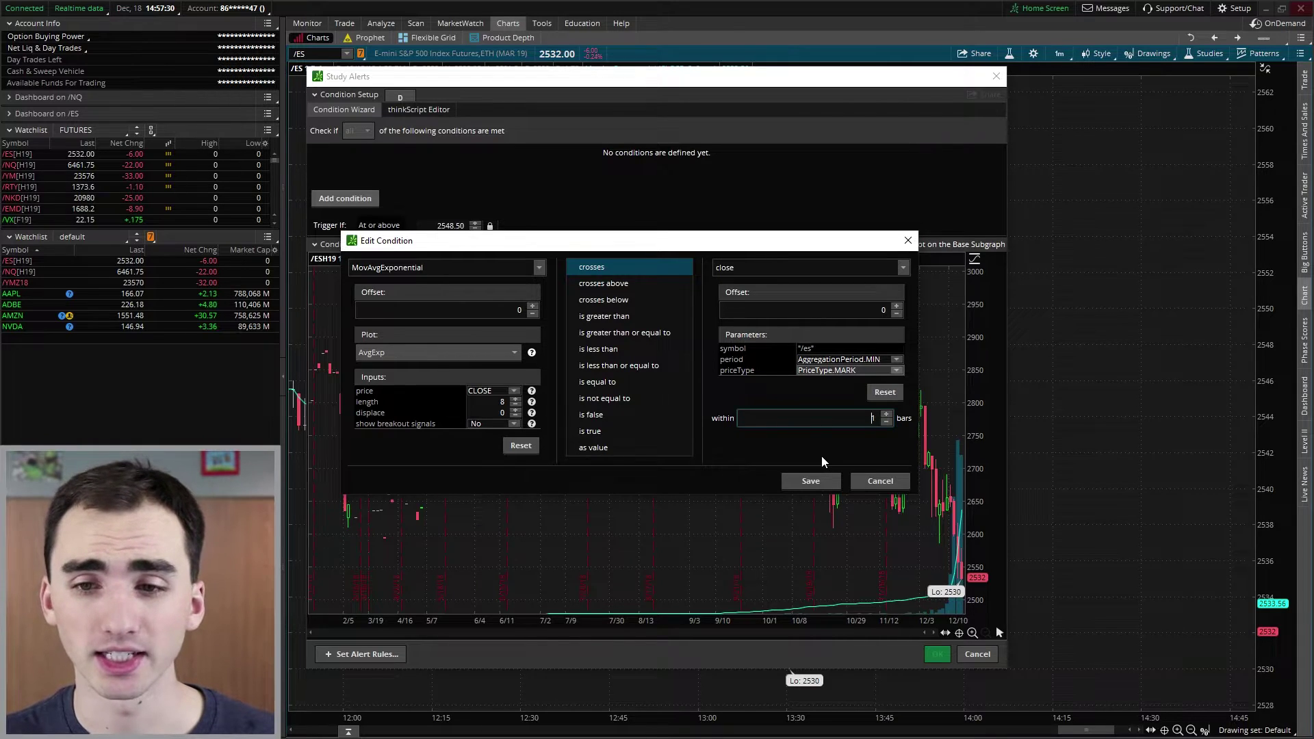
Save the crossover condition and enlarge the thinkScript code area to show every line
{"action": "left_click", "coordinate": [820, 481]}
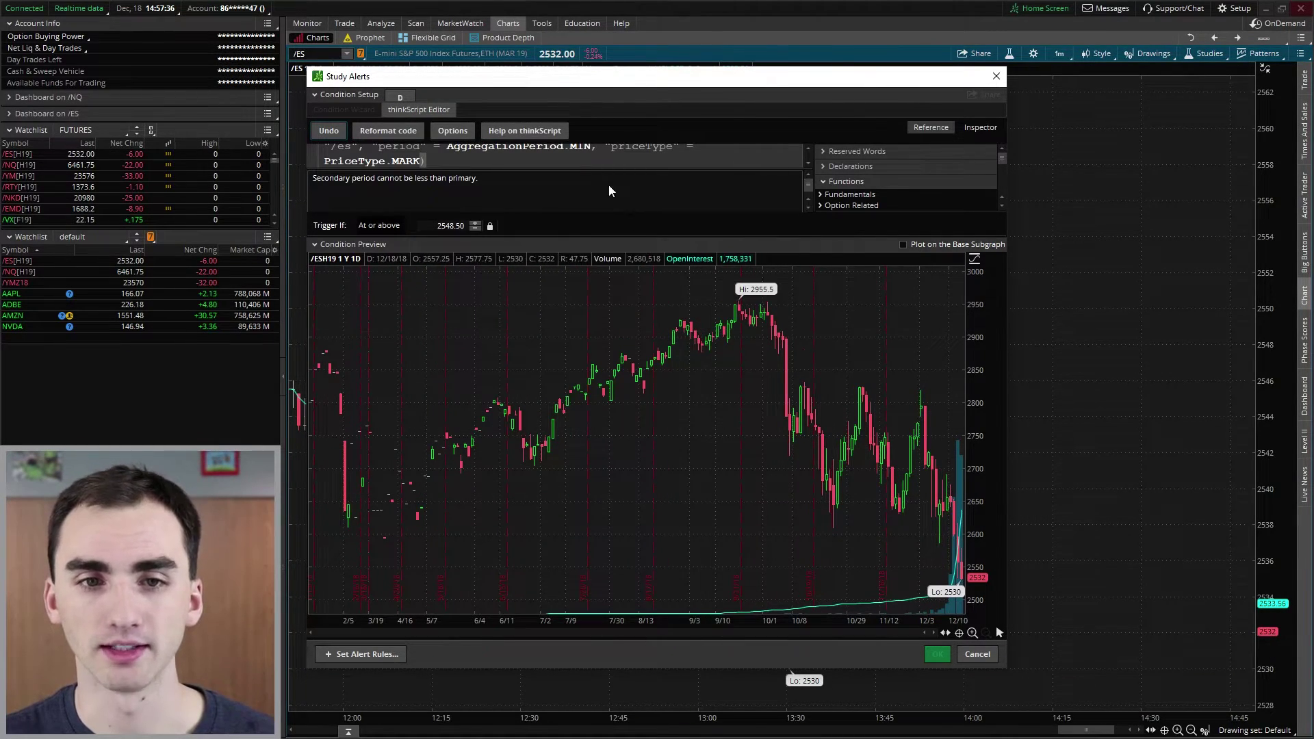
{"action": "scroll", "coordinate": [422, 160], "scroll_direction": "up", "scroll_amount": 2}
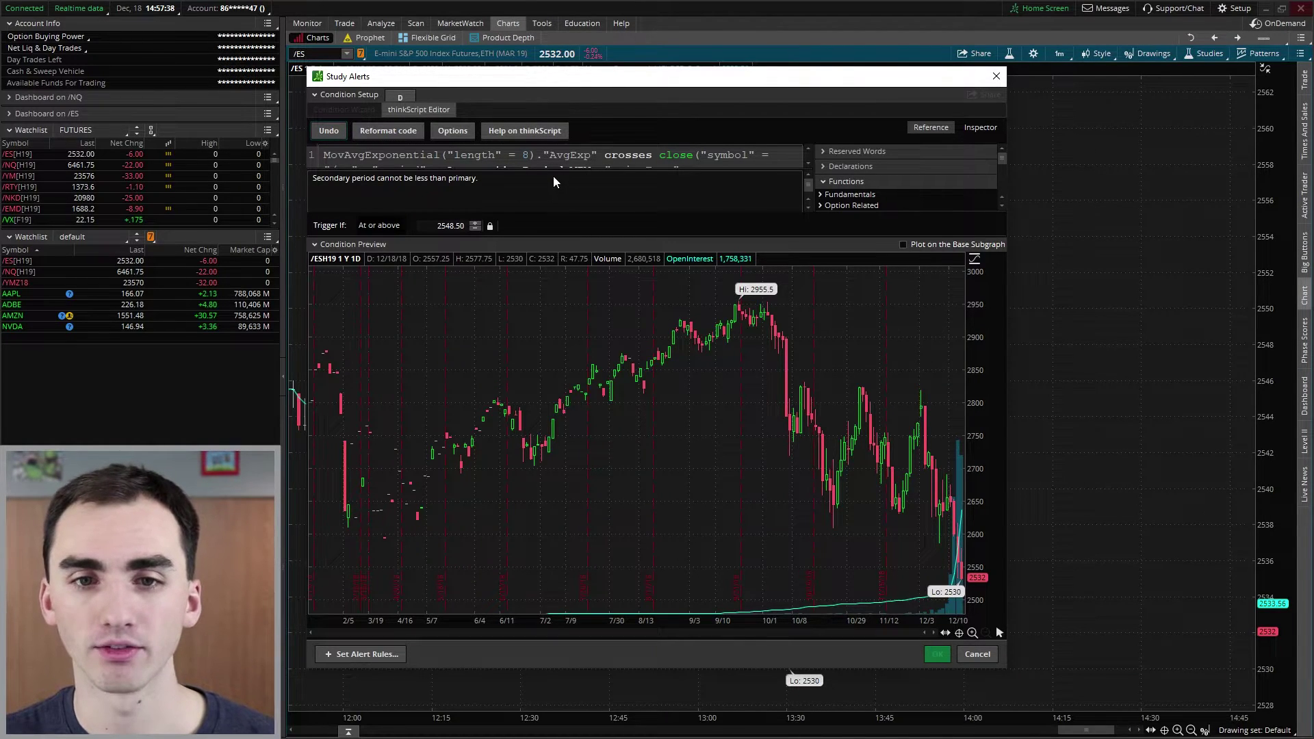
{"action": "left_click_drag", "start_coordinate": [550, 170], "coordinate": [551, 209]}
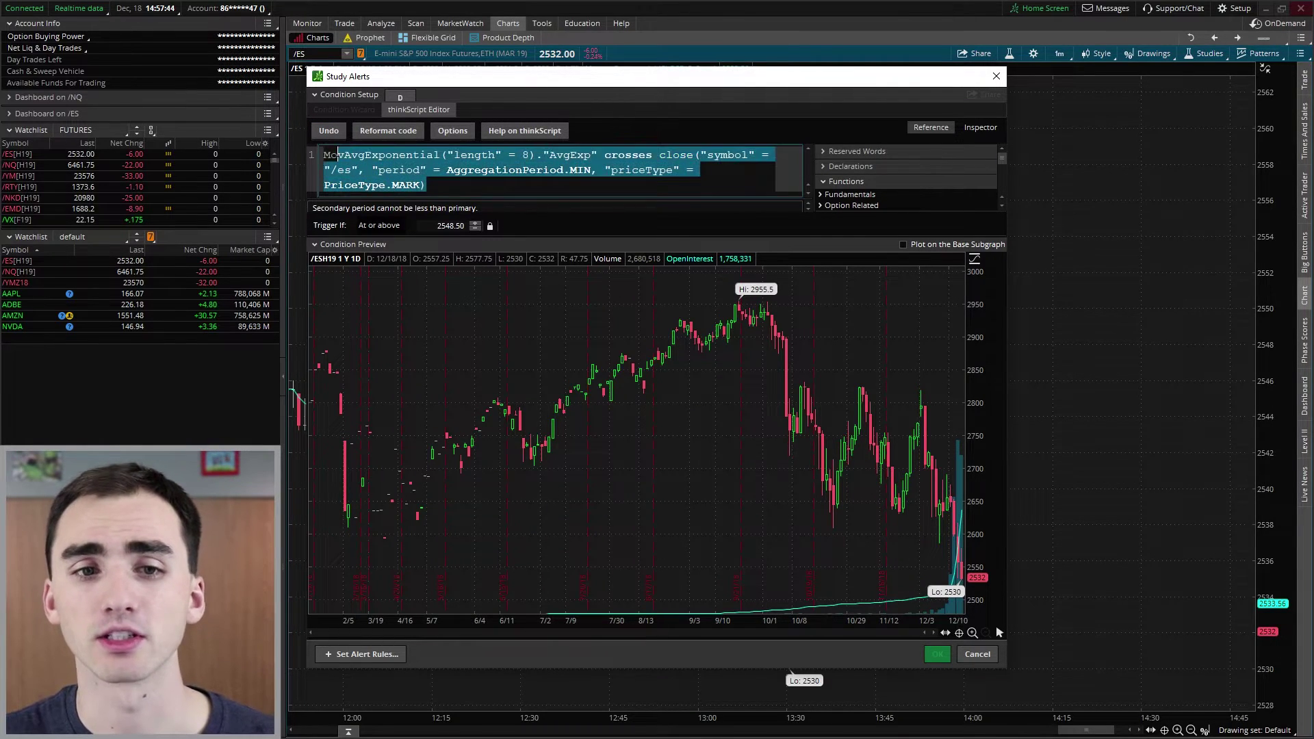
{"action": "left_click", "coordinate": [459, 184]}
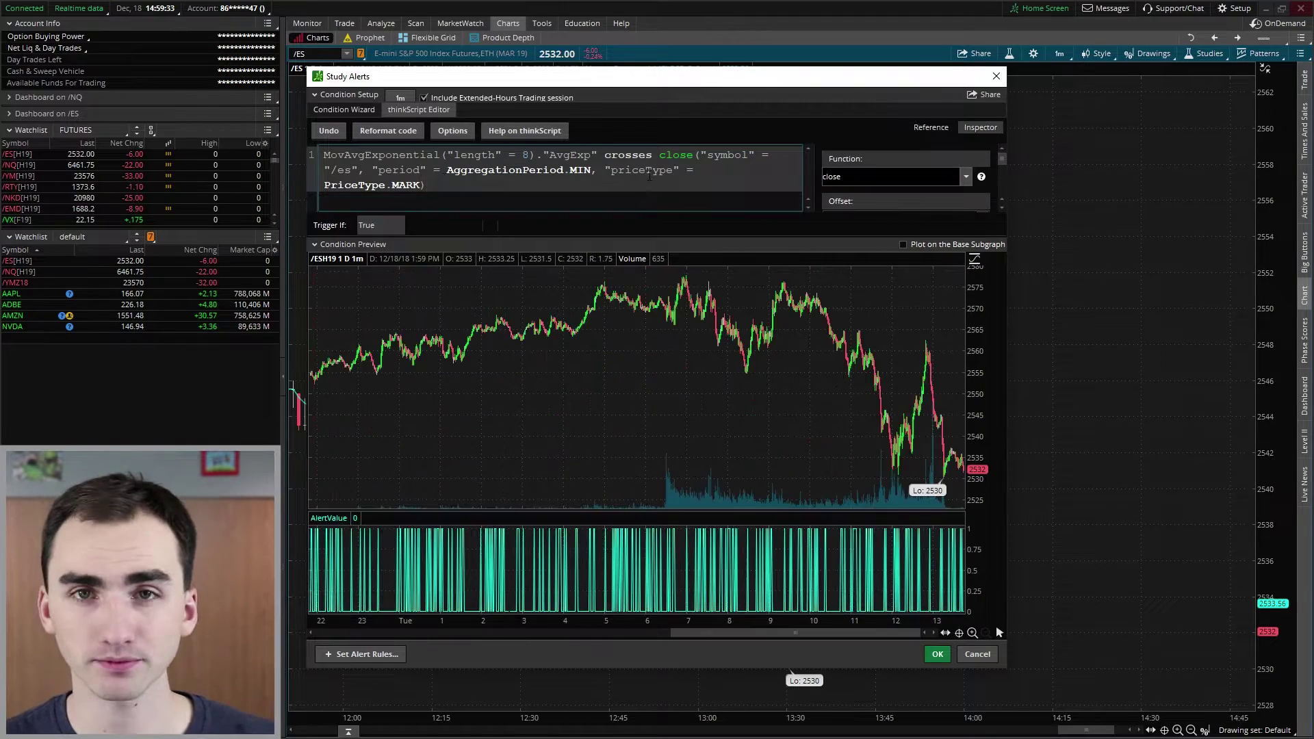
{"action": "left_click", "coordinate": [401, 98]}
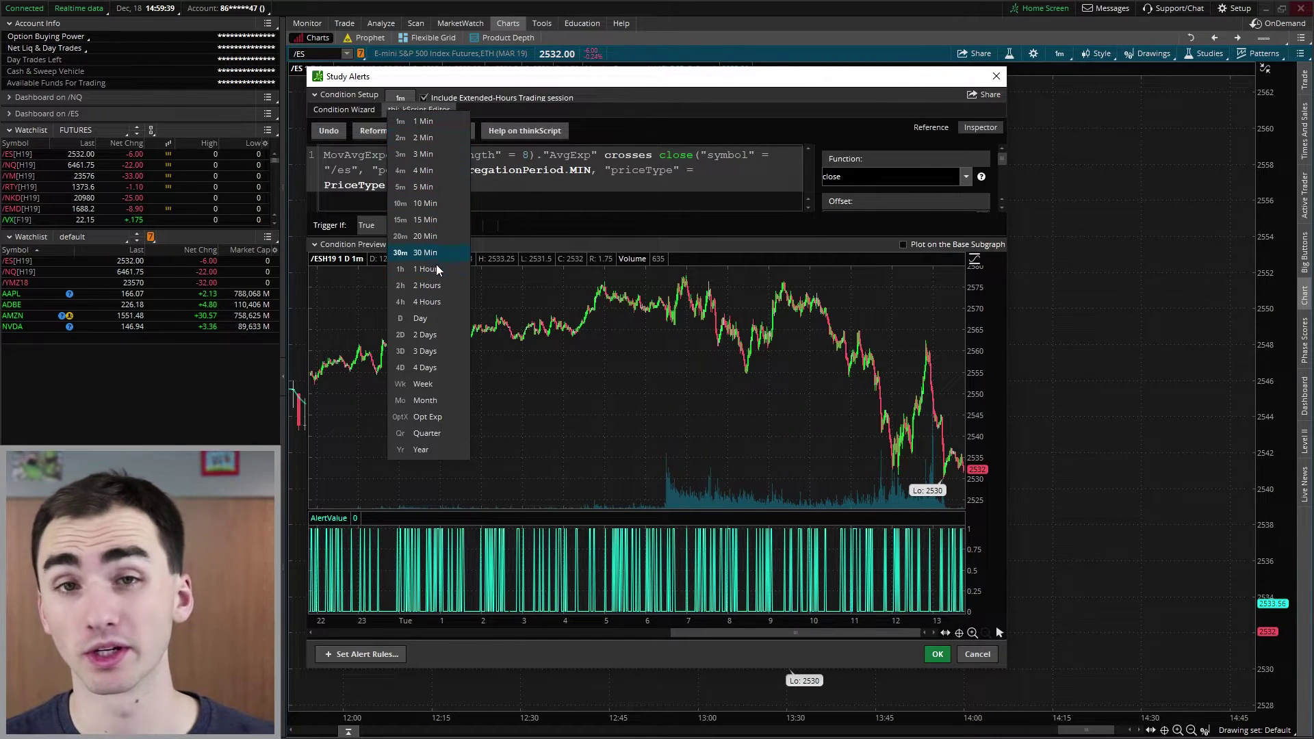
{"action": "left_click", "coordinate": [438, 124]}
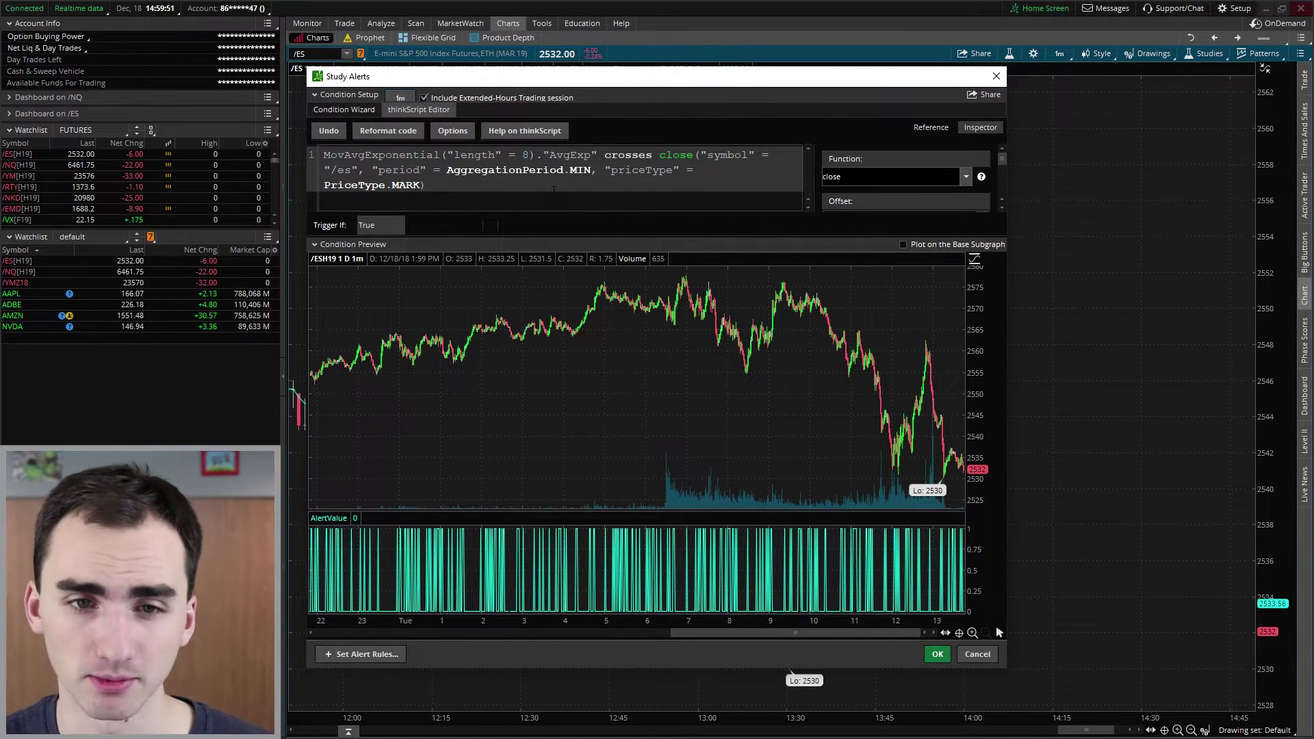
{"action": "left_click", "coordinate": [564, 170]}
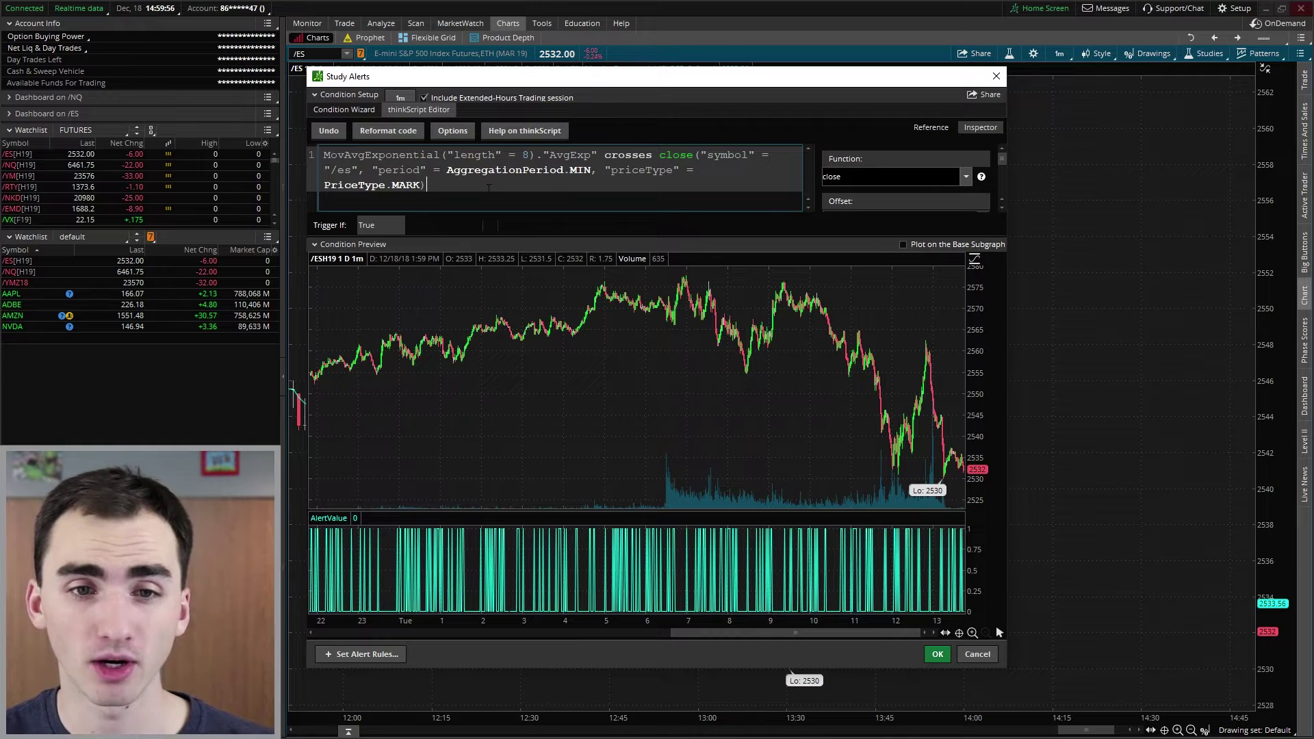
{"action": "left_click", "coordinate": [980, 127]}
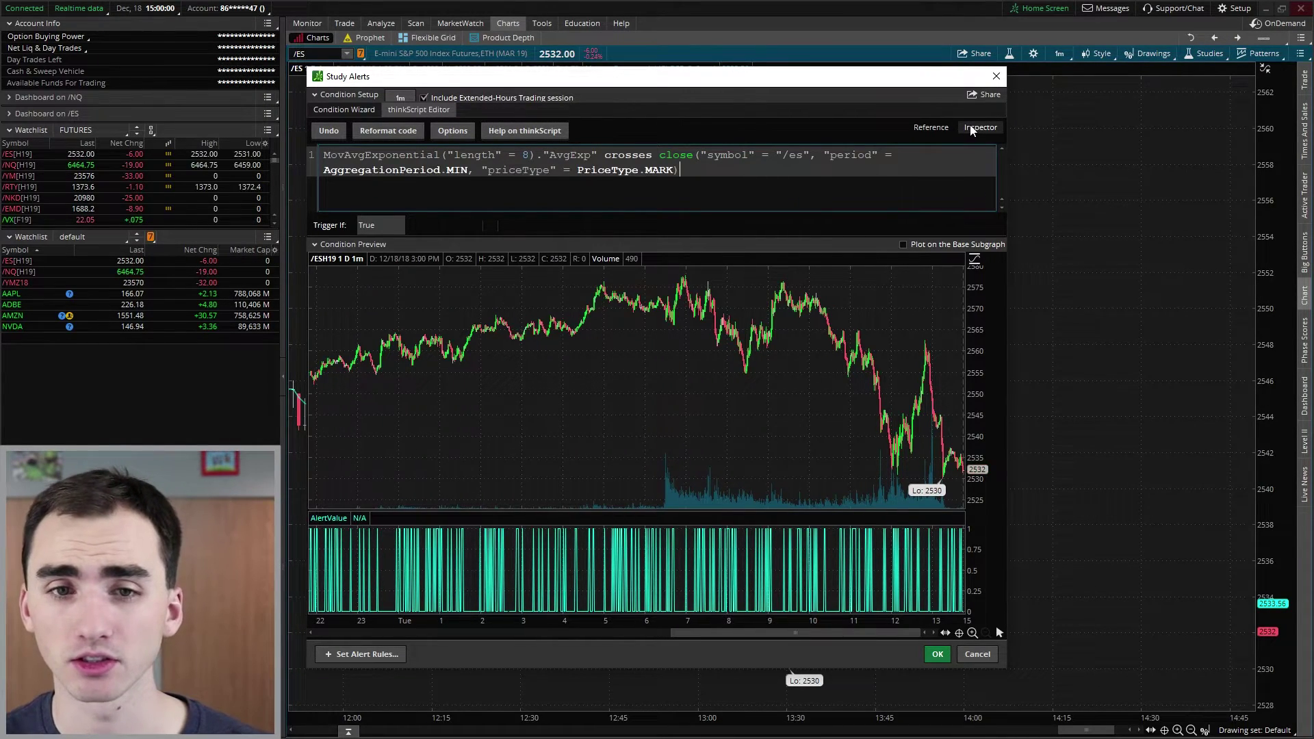
{"action": "left_click", "coordinate": [980, 127]}
{"action": "scroll", "coordinate": [951, 195], "scroll_direction": "down", "scroll_amount": 4}
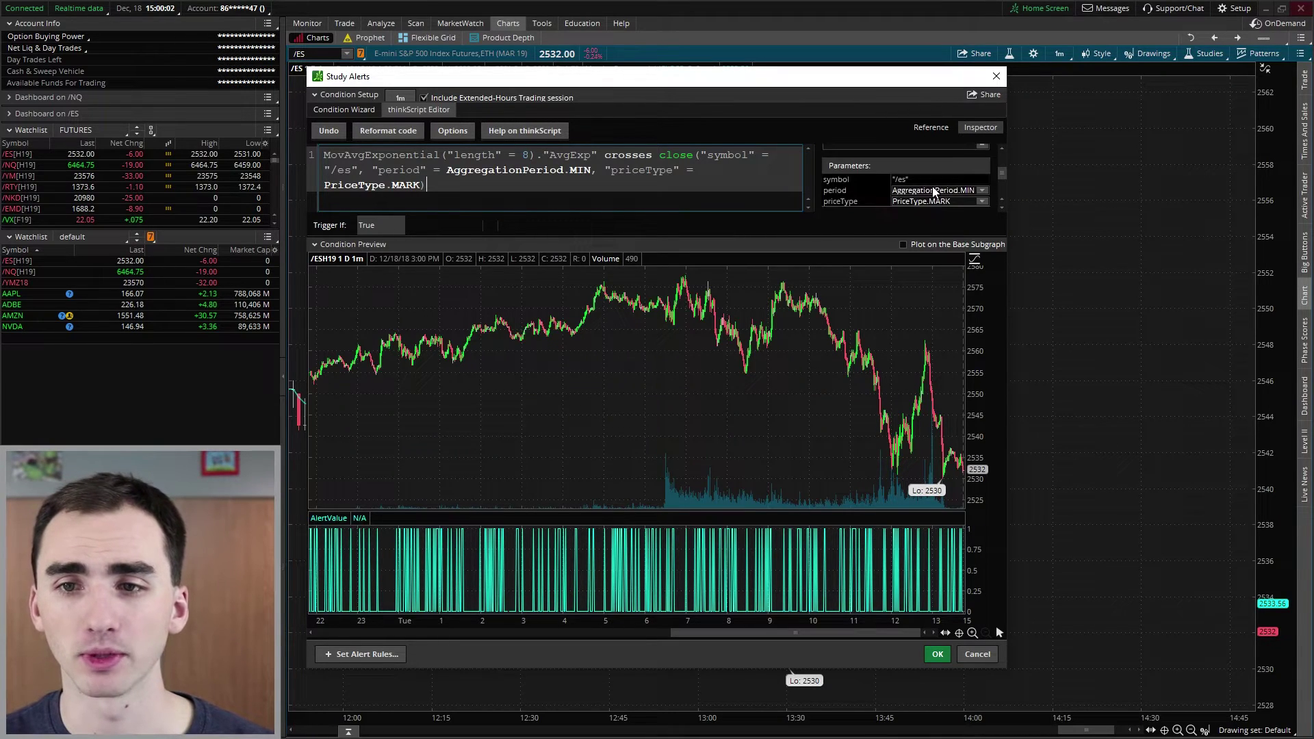
{"action": "scroll", "coordinate": [900, 200], "scroll_direction": "up", "scroll_amount": 4}
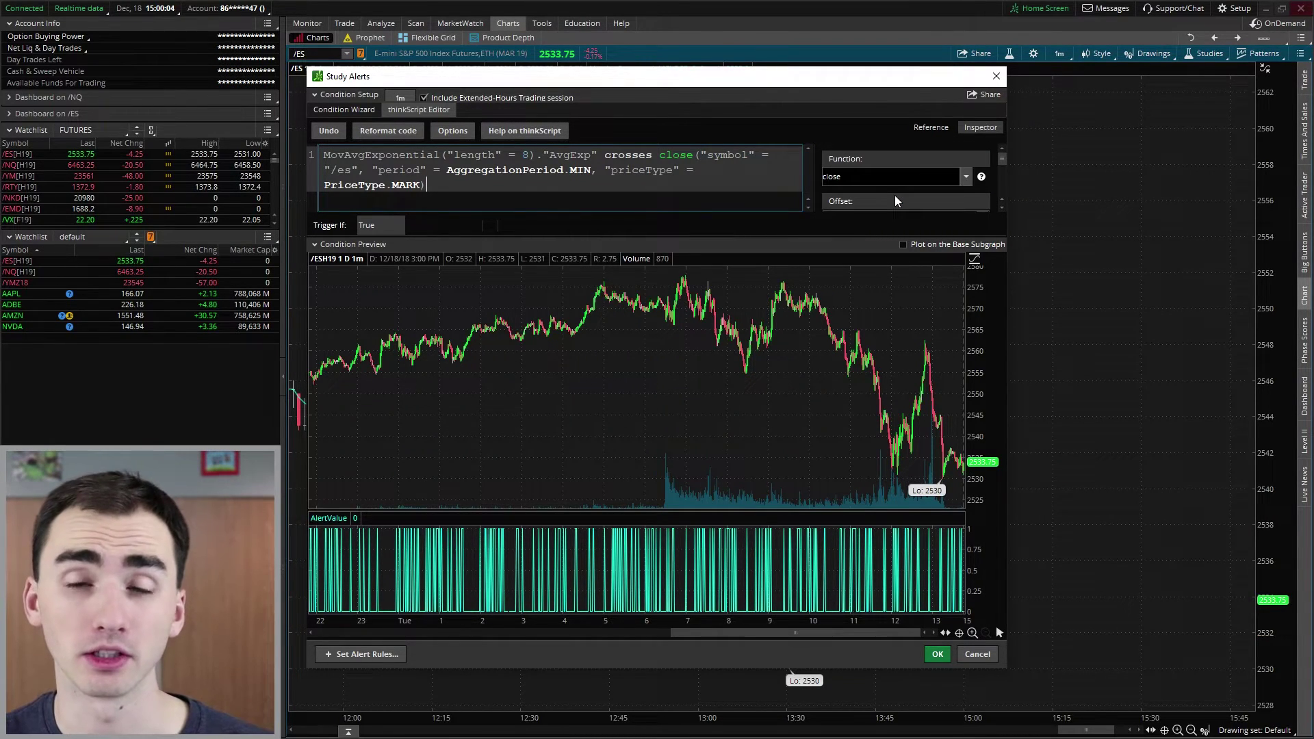
{"action": "scroll", "coordinate": [895, 200], "scroll_direction": "down", "scroll_amount": 4}
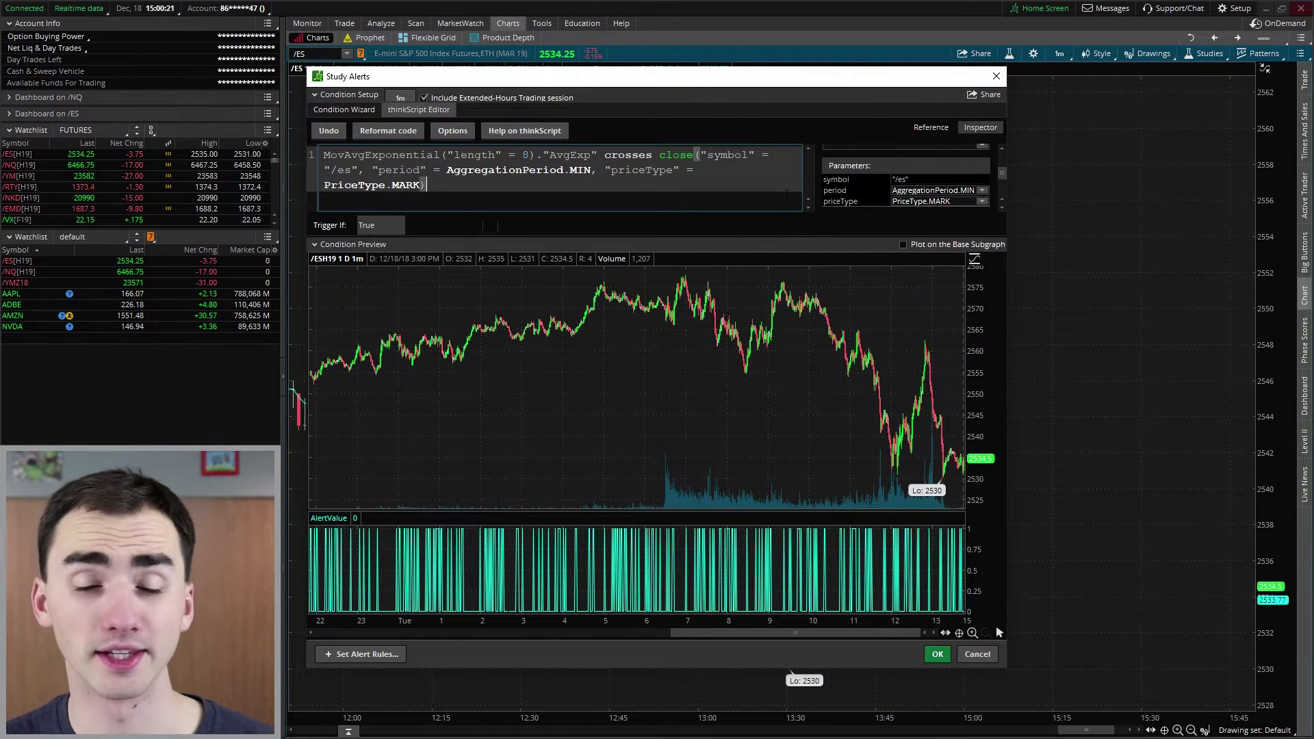
{"action": "left_click", "coordinate": [937, 654]}
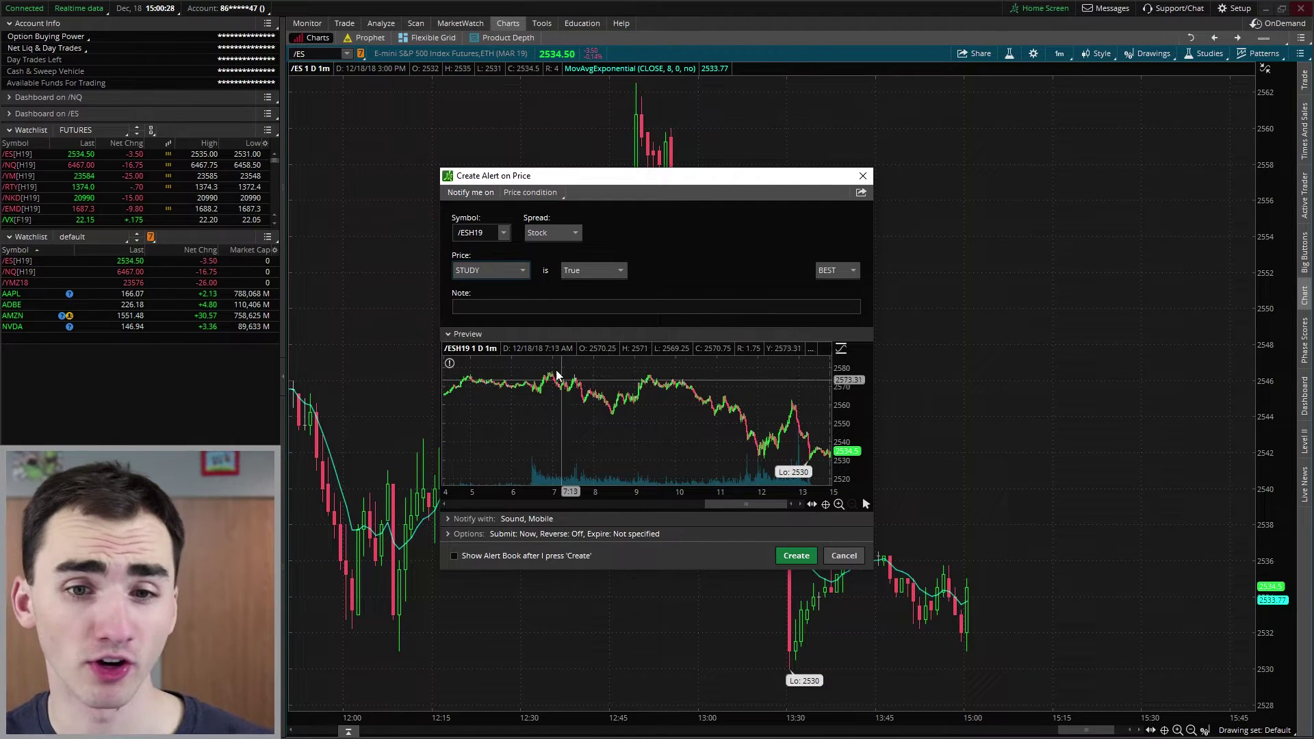
Create the study alert with STUDY as the price source and view the active alerts
{"action": "left_click", "coordinate": [518, 271]}
{"action": "mouse_move", "coordinate": [493, 375]}
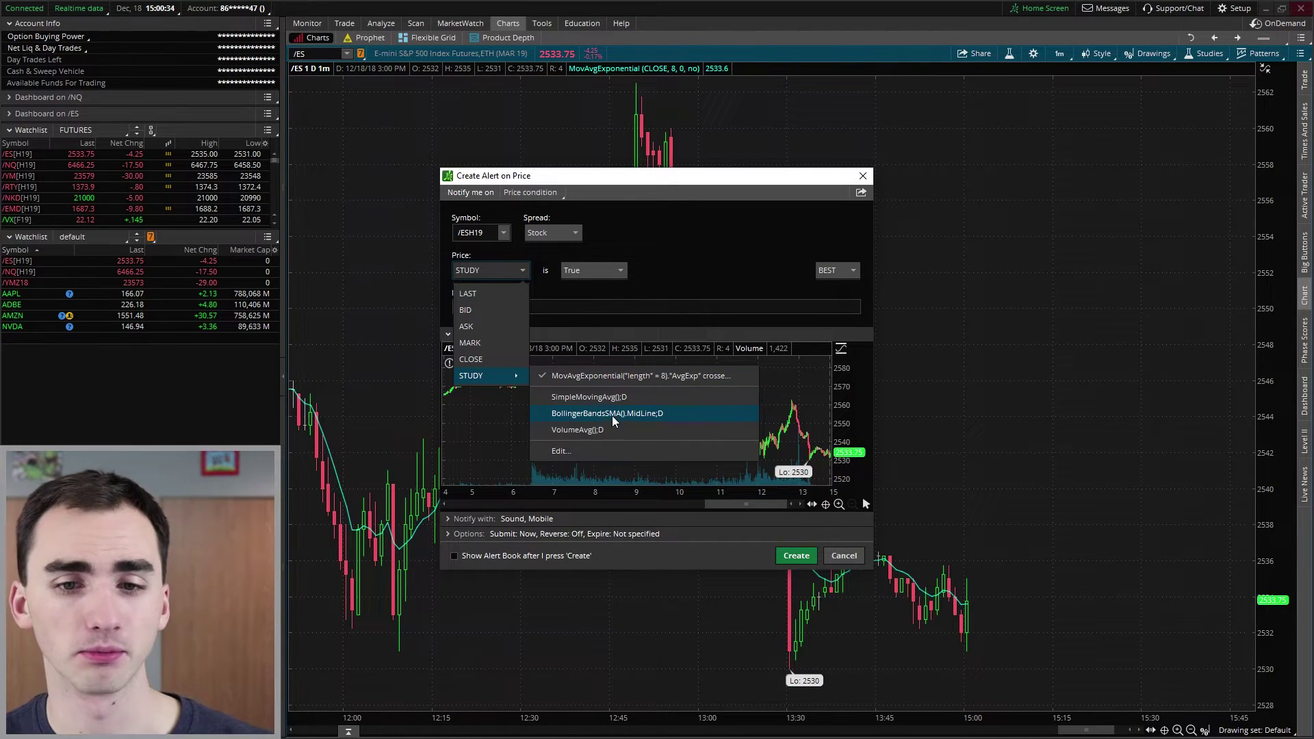
{"action": "left_click", "coordinate": [620, 300]}
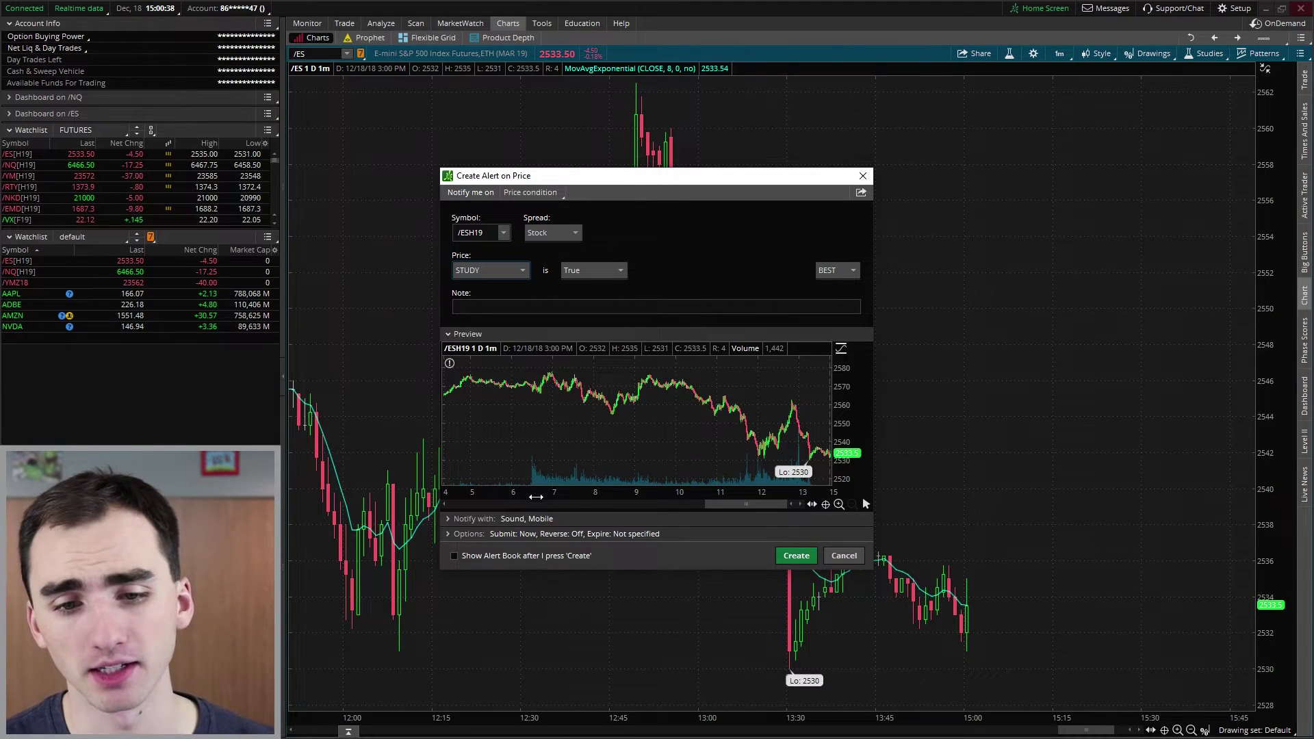
{"action": "left_click", "coordinate": [794, 555]}
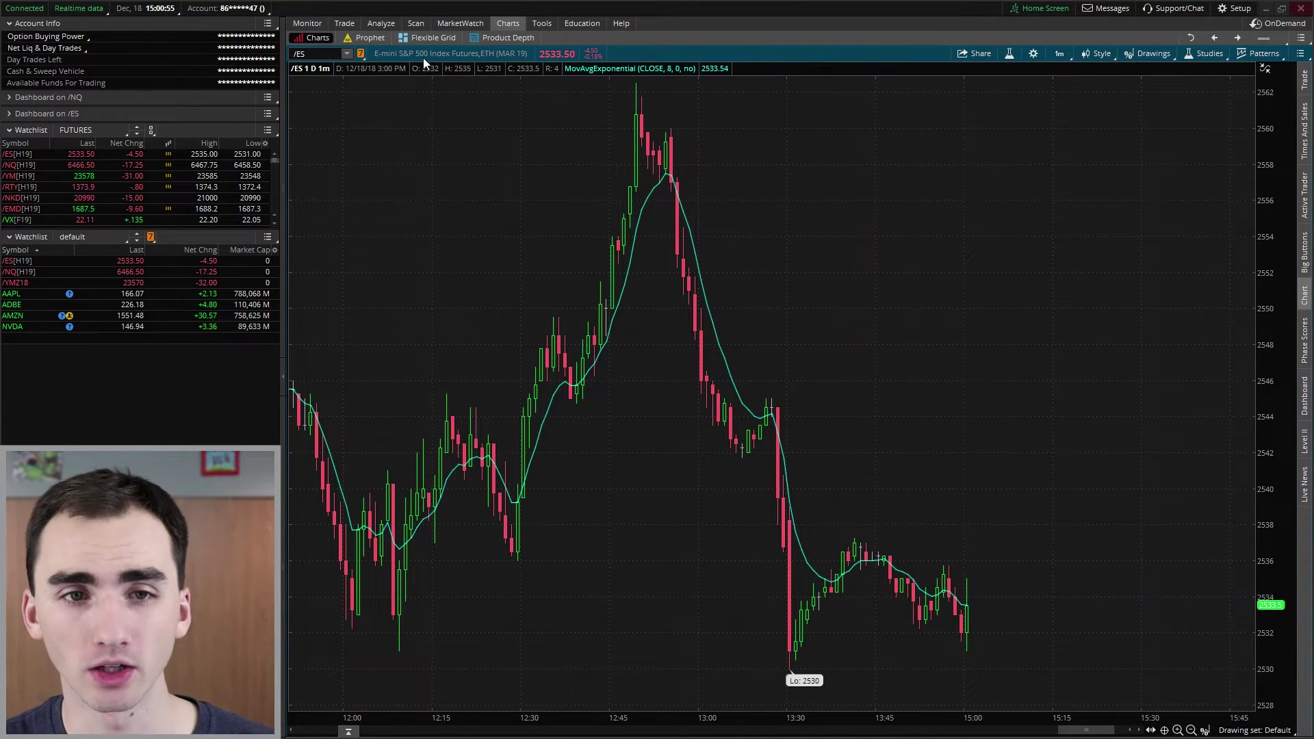
{"action": "left_click", "coordinate": [463, 25]}
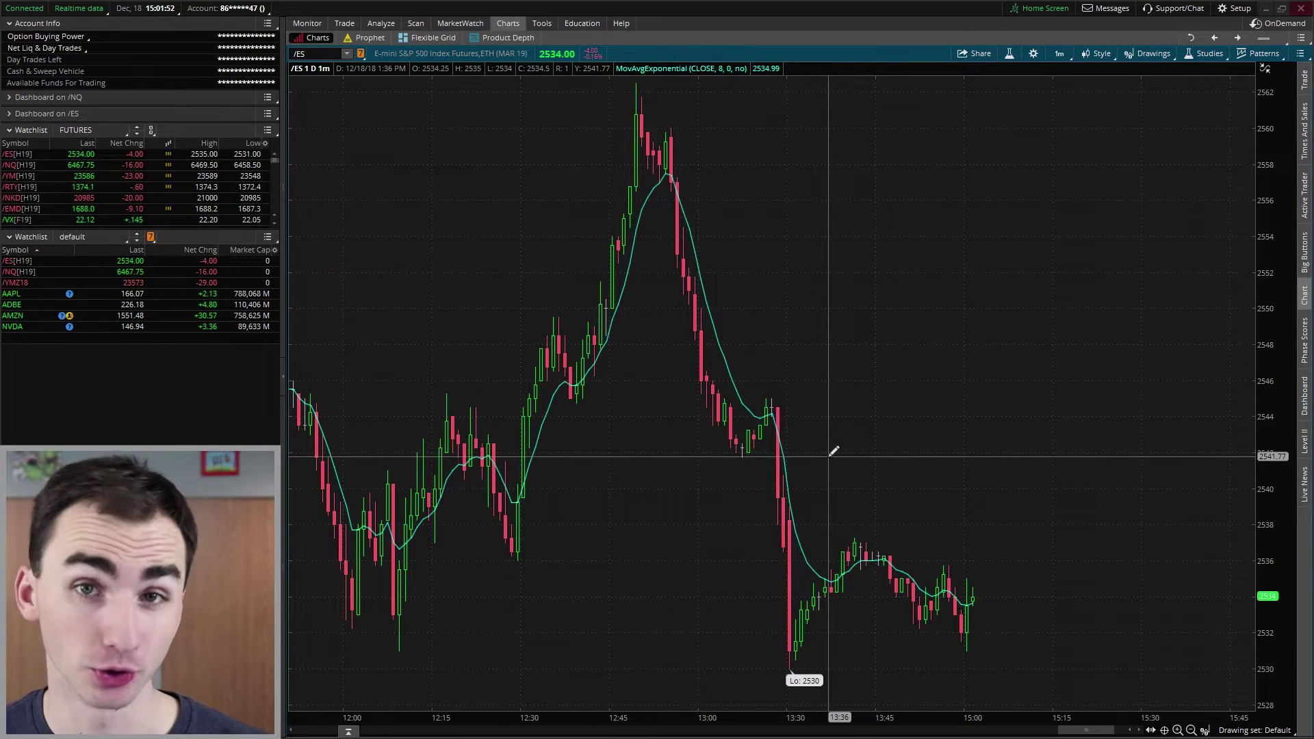
Start a single chart alert priced on the STUDY MovAvgExponential crossover
{"action": "right_click", "coordinate": [780, 267]}
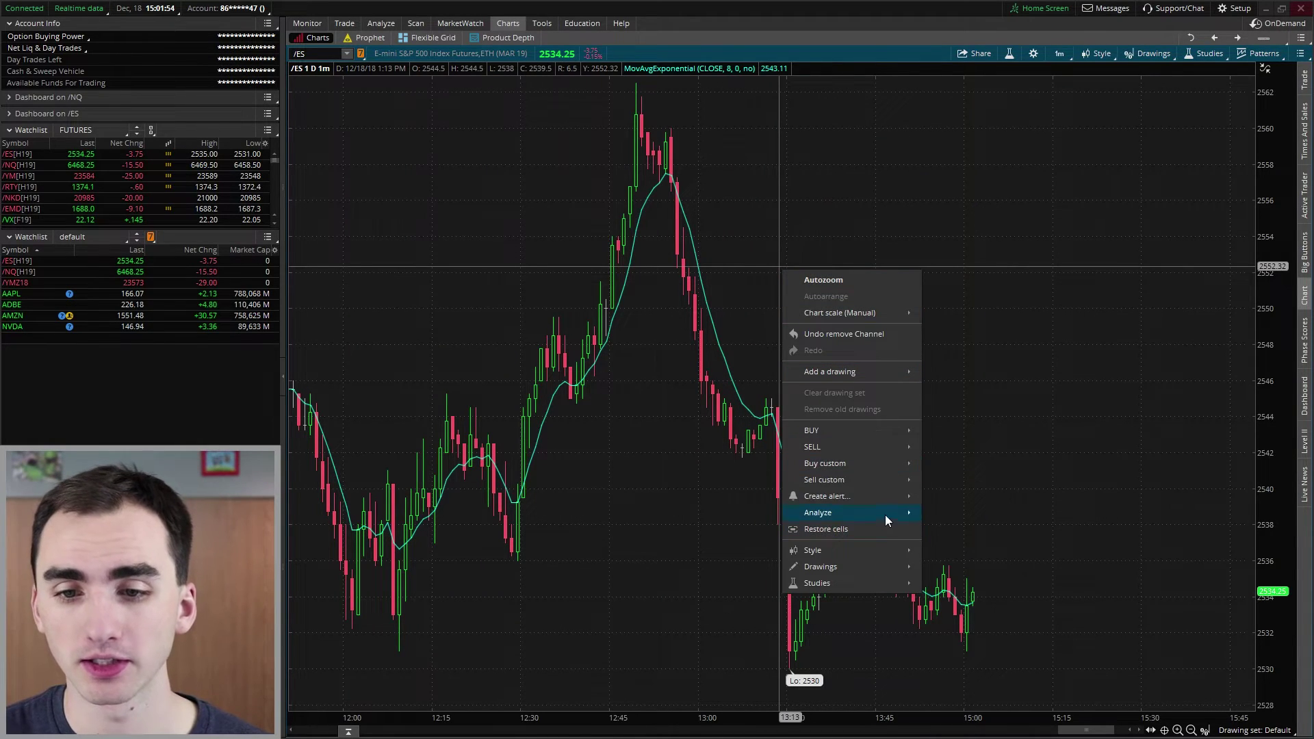
{"action": "mouse_move", "coordinate": [884, 501]}
{"action": "left_click", "coordinate": [936, 495]}
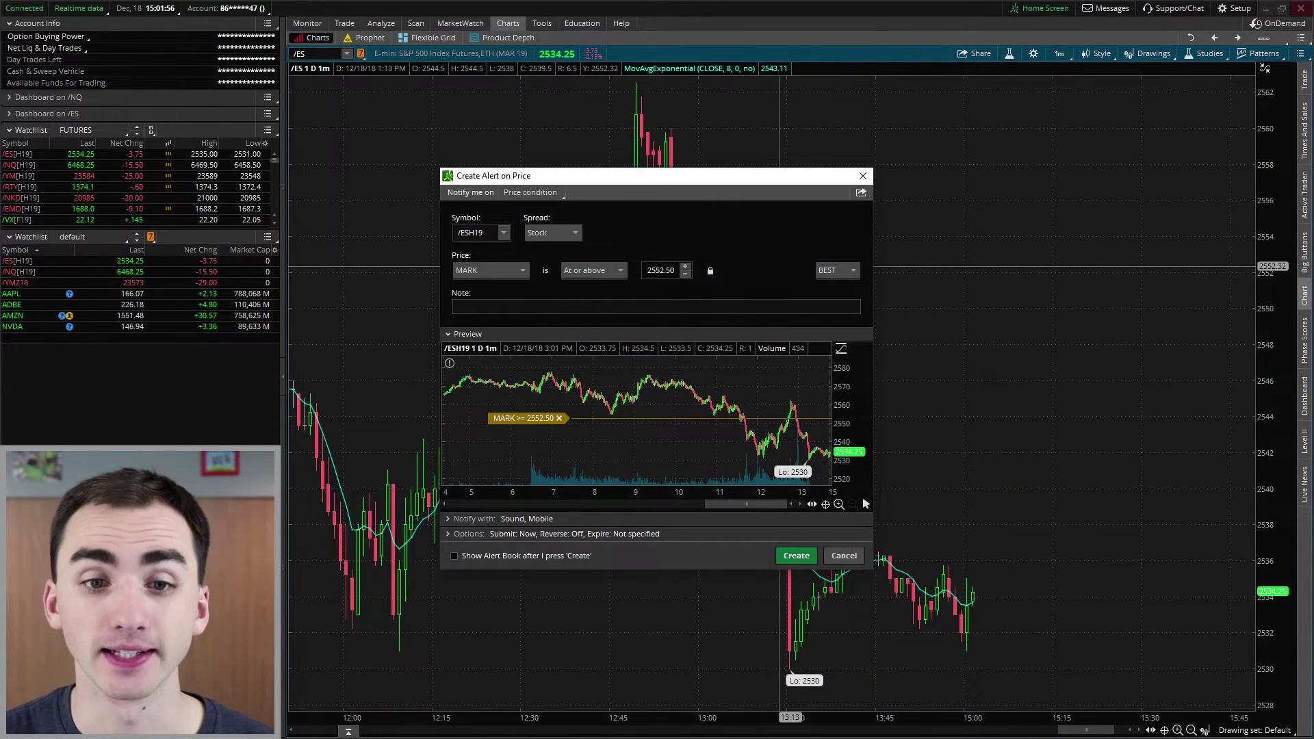
{"action": "left_click", "coordinate": [518, 274]}
{"action": "mouse_move", "coordinate": [515, 376]}
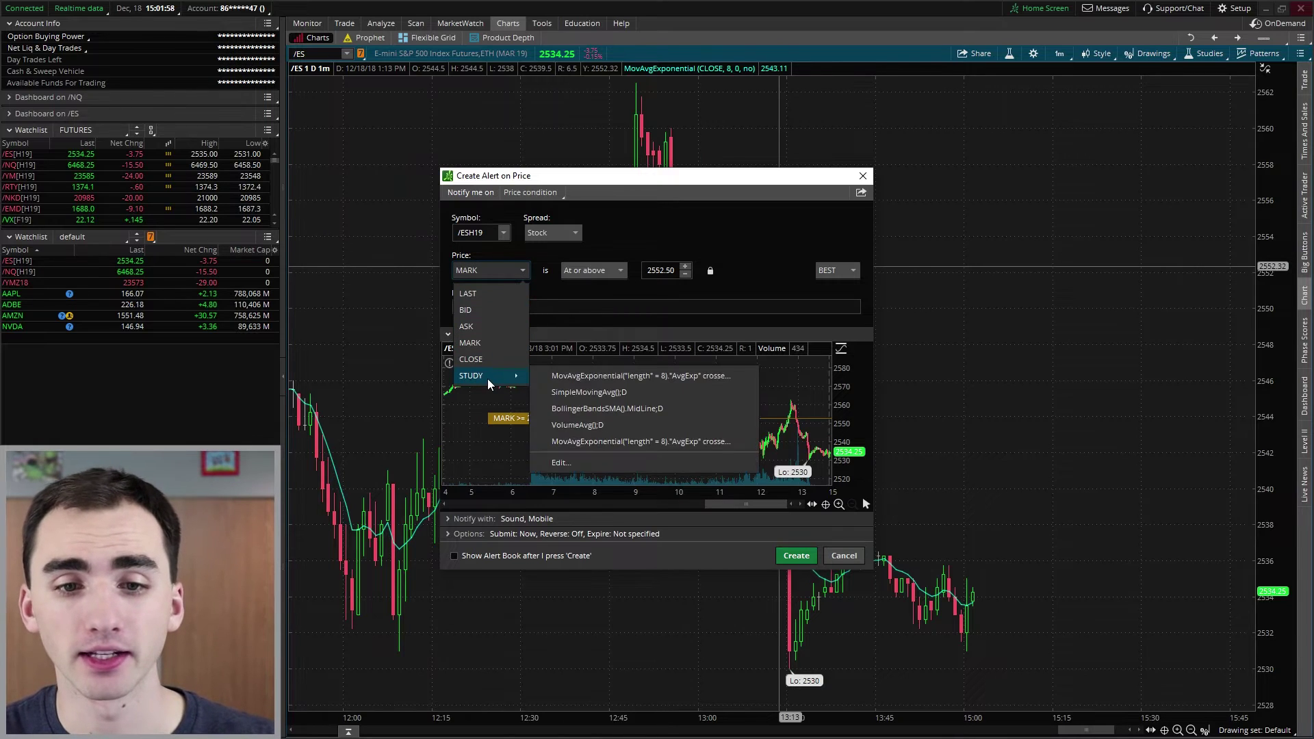
{"action": "left_click", "coordinate": [558, 377]}
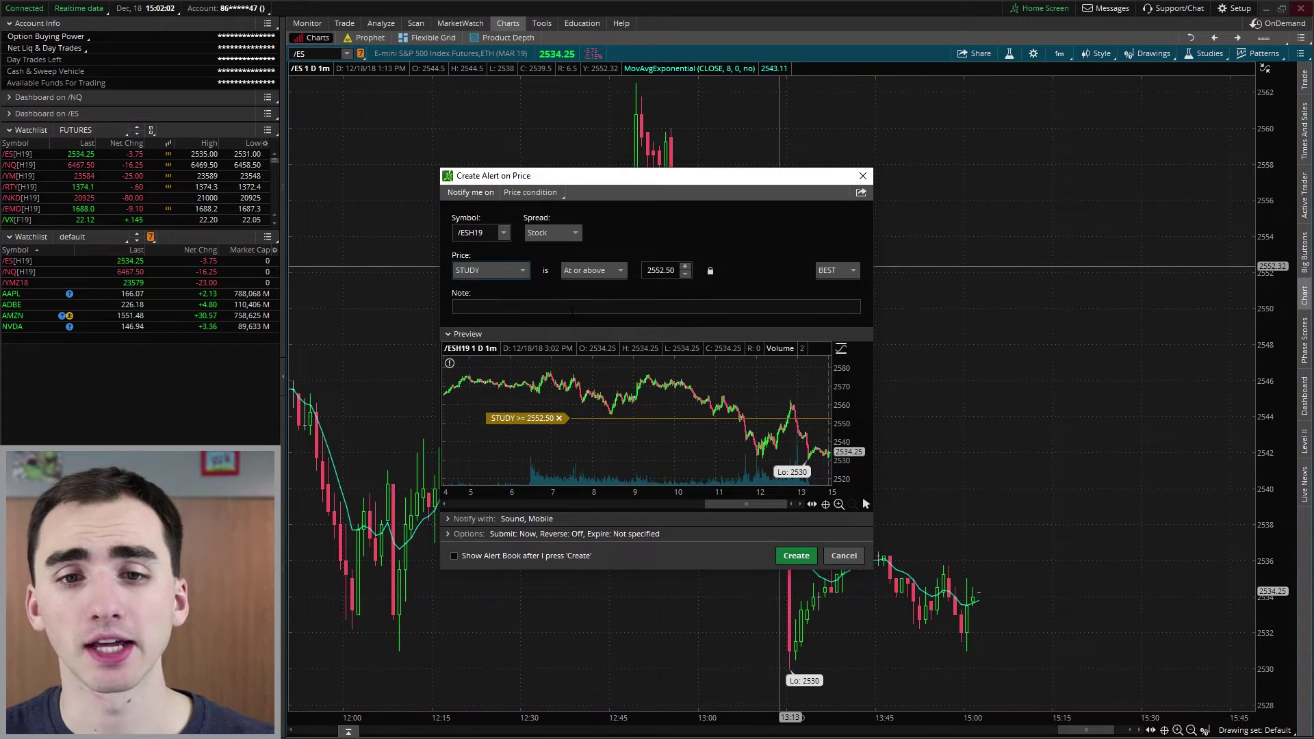
Set the alert's trigger condition to True
{"action": "left_click", "coordinate": [577, 270]}
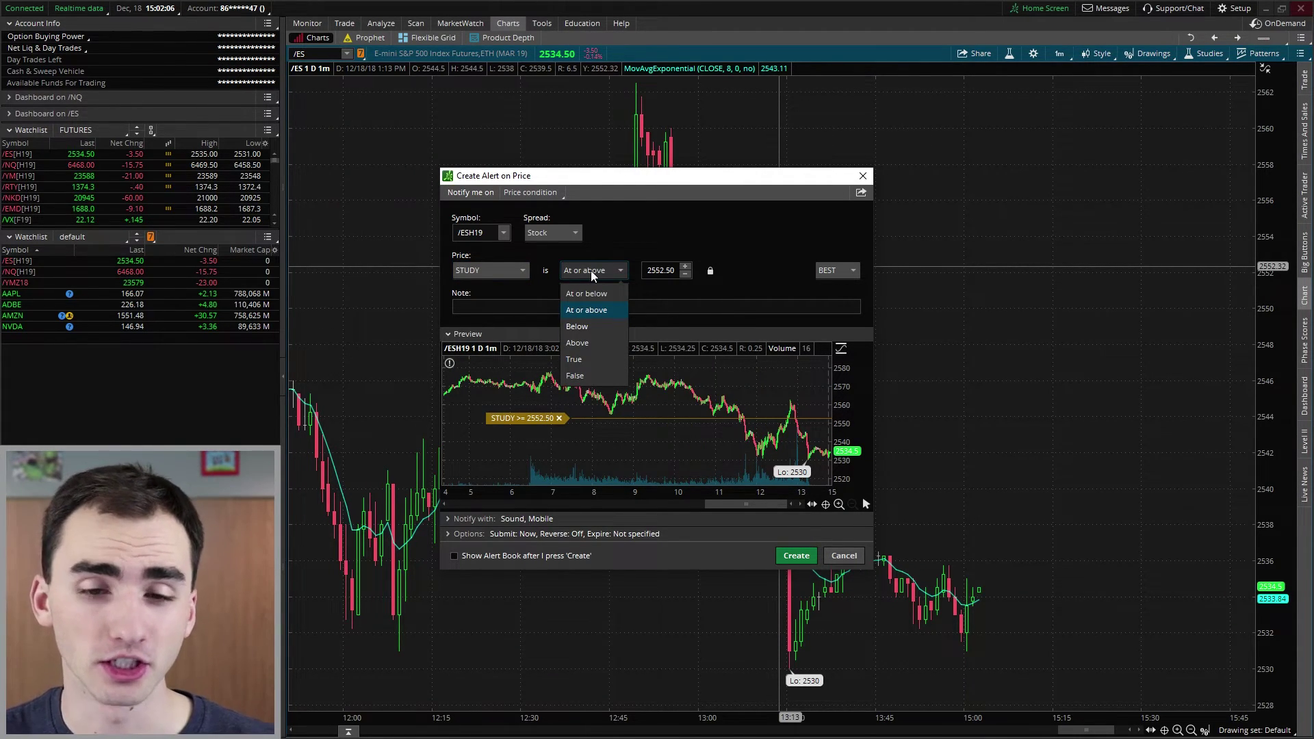
{"action": "left_click", "coordinate": [574, 359]}
{"action": "left_click", "coordinate": [593, 270]}
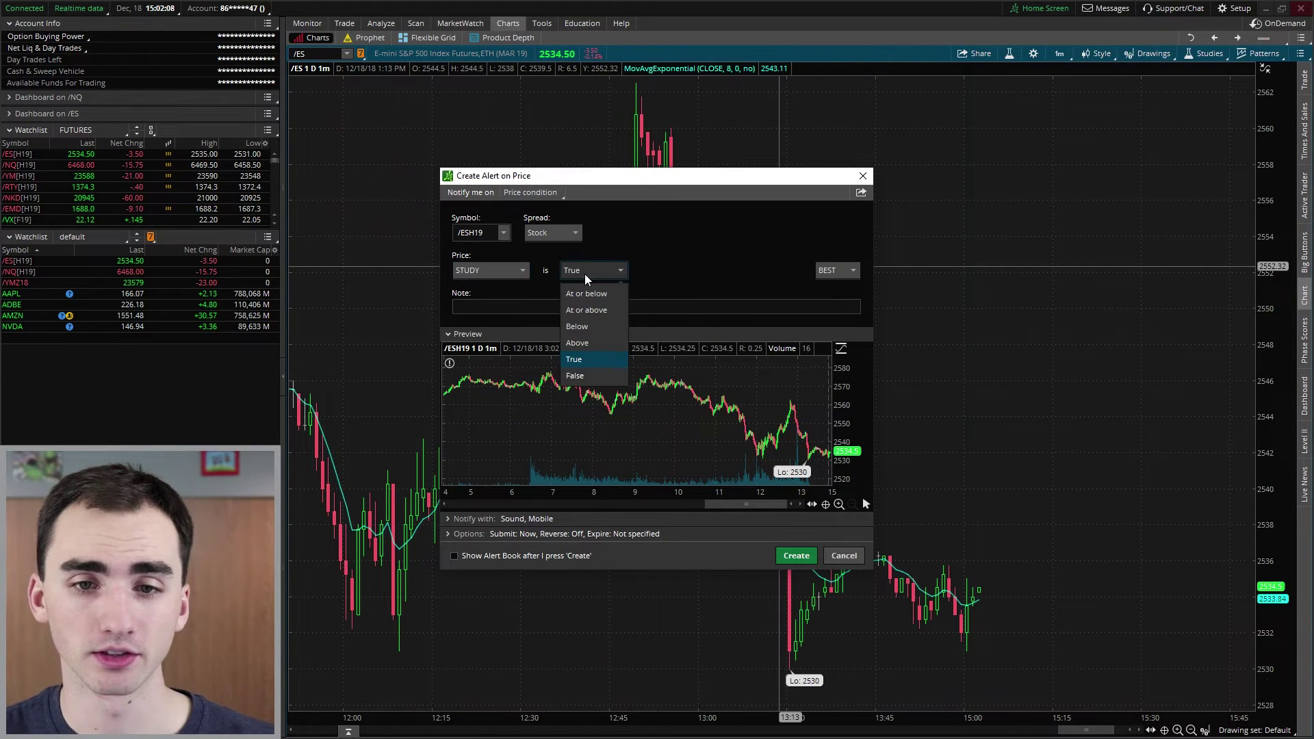
{"action": "left_click", "coordinate": [590, 361]}
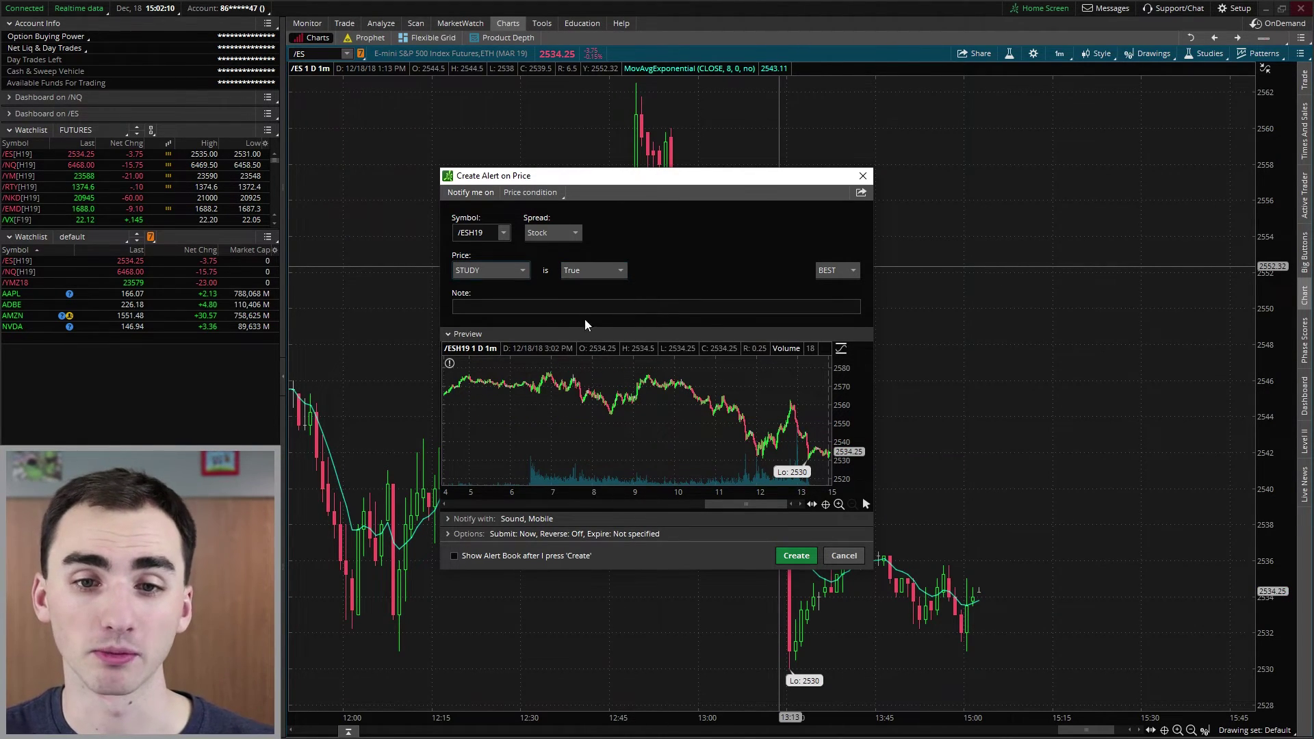